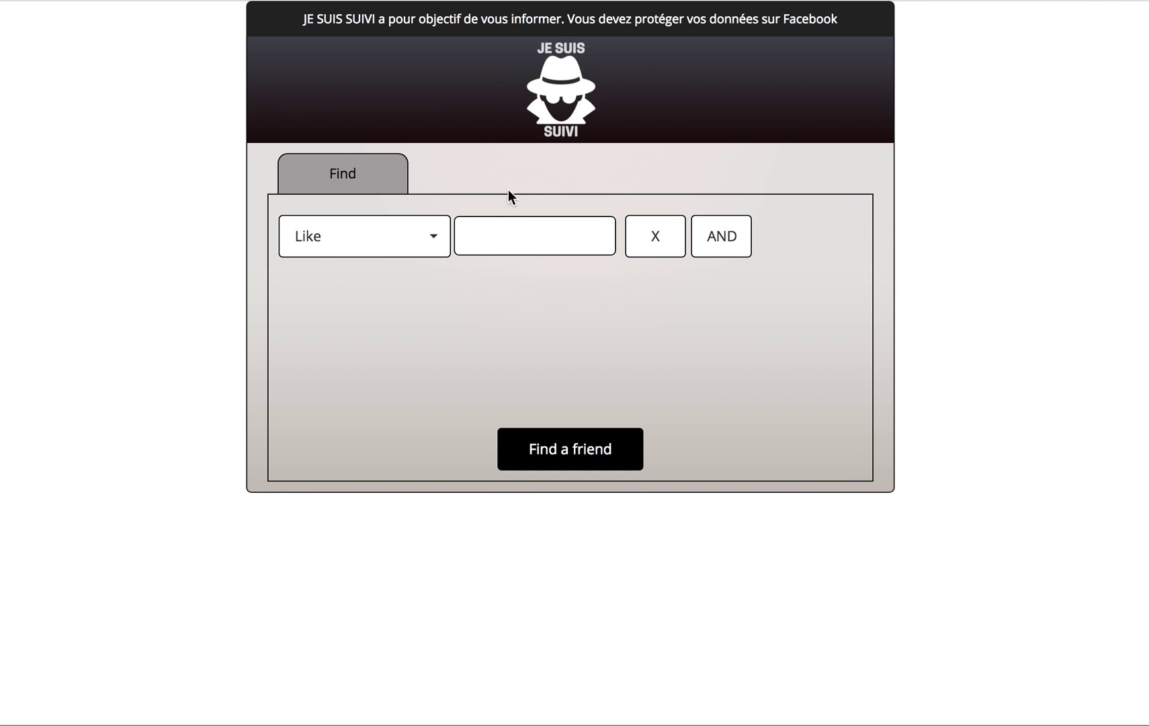
Change the search criterion to Friends with and show the values it offers
{"action": "left_click", "coordinate": [431, 241]}
{"action": "scroll", "coordinate": [412, 311], "scroll_direction": "down", "scroll_amount": 3}
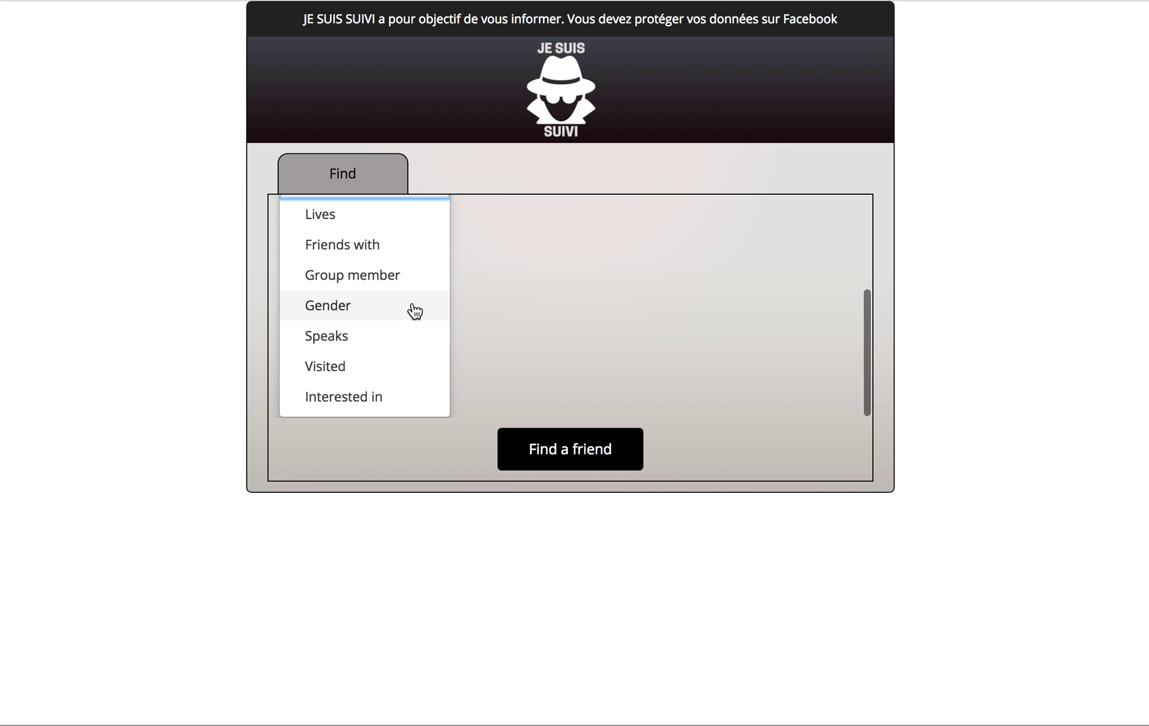
{"action": "scroll", "coordinate": [412, 329], "scroll_direction": "up", "scroll_amount": 5}
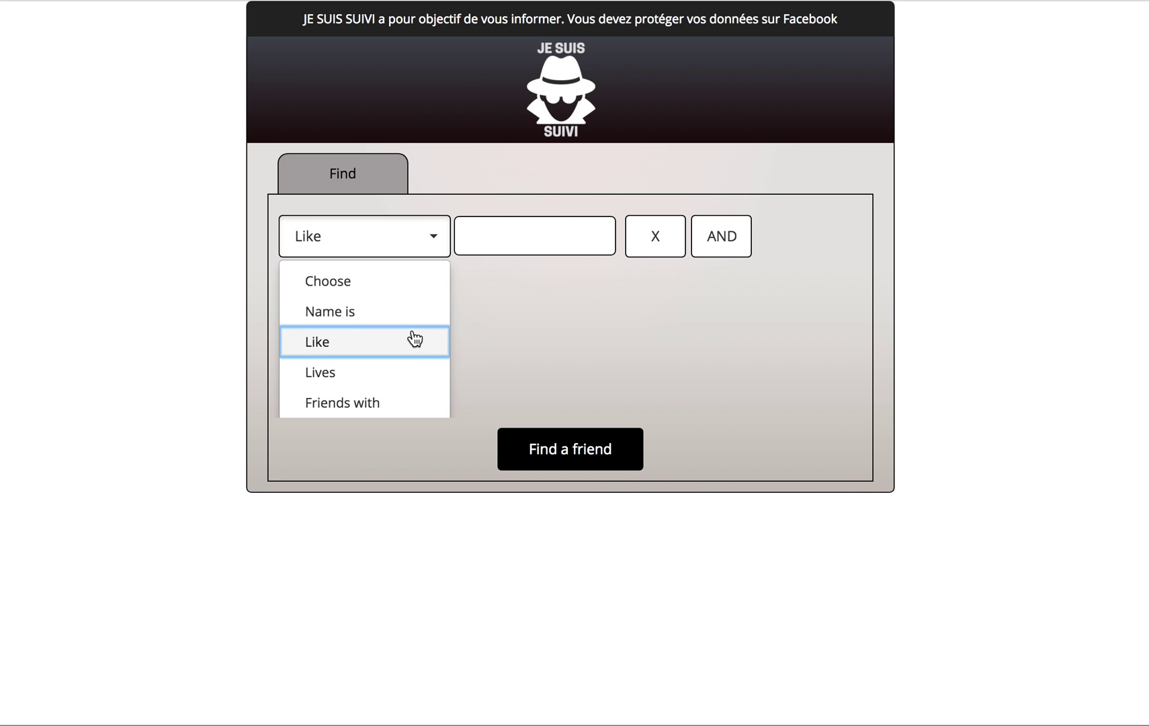
{"action": "scroll", "coordinate": [413, 336], "scroll_direction": "down", "scroll_amount": 1}
{"action": "left_click", "coordinate": [525, 293]}
{"action": "left_click", "coordinate": [405, 236]}
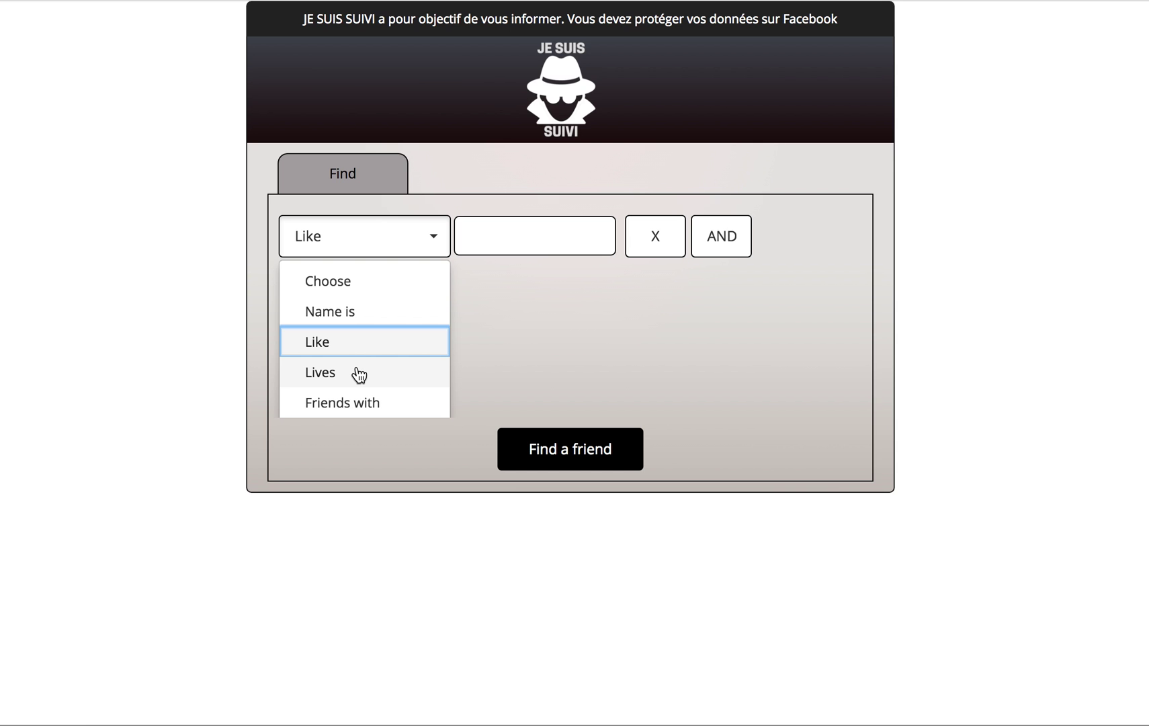
{"action": "scroll", "coordinate": [358, 373], "scroll_direction": "down", "scroll_amount": 3}
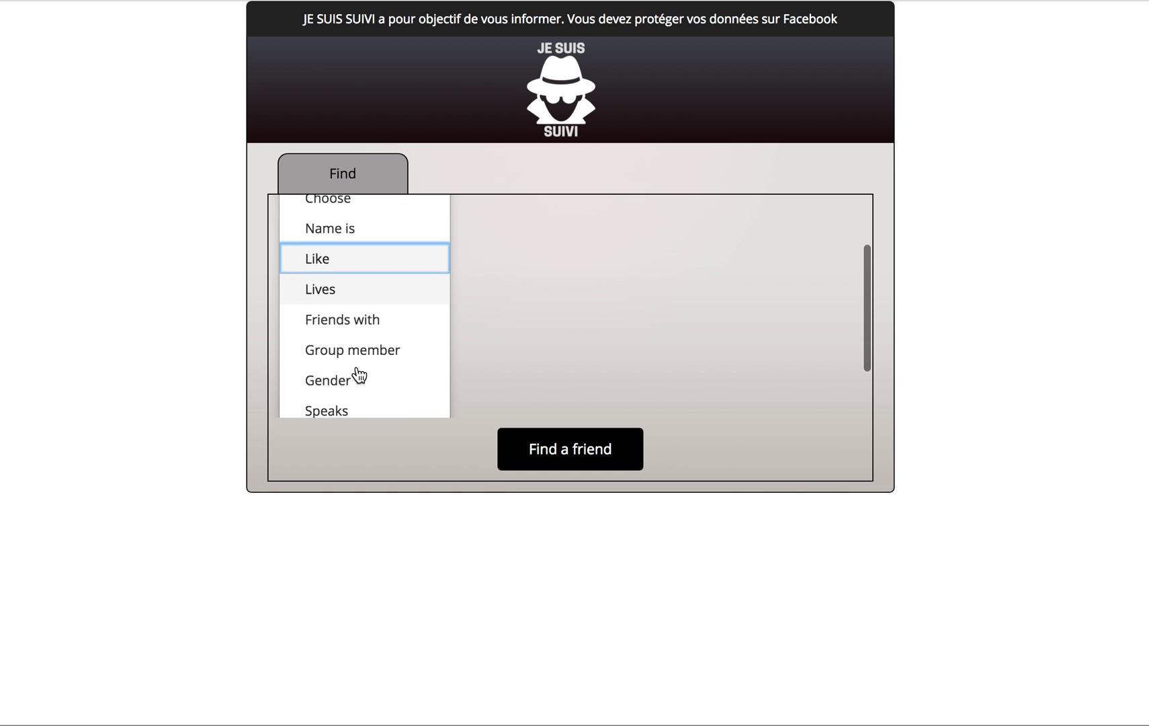
{"action": "left_click", "coordinate": [393, 313]}
{"action": "left_click", "coordinate": [551, 233]}
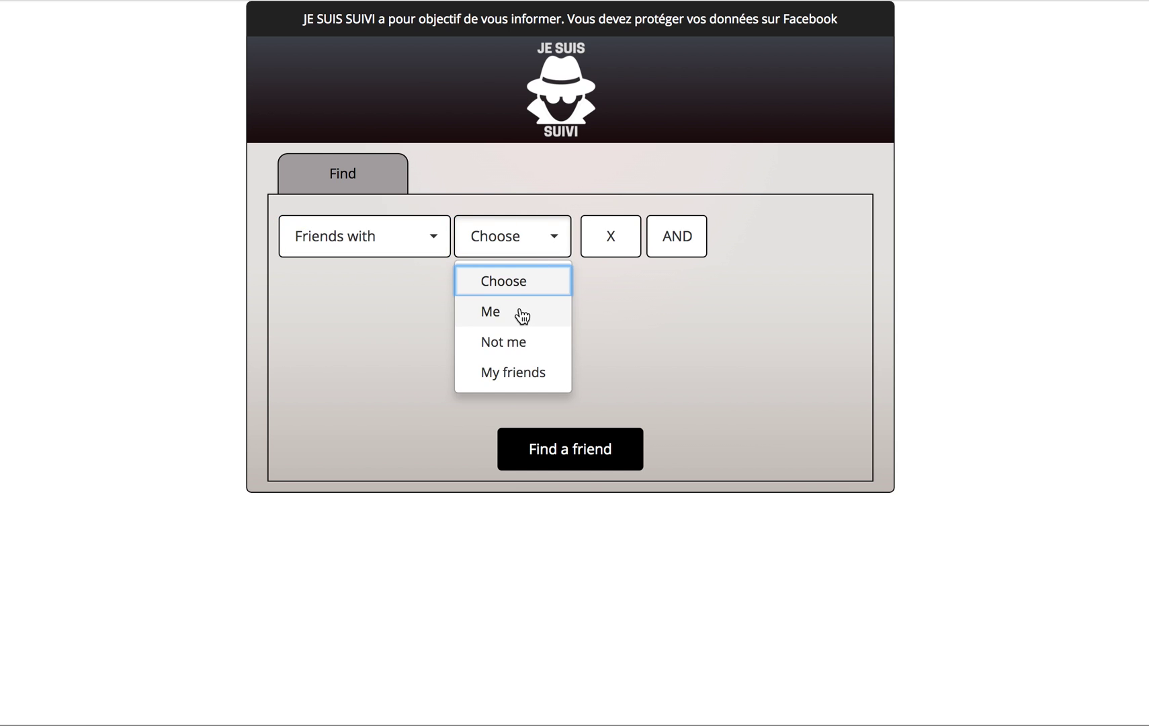
{"action": "left_click", "coordinate": [408, 387]}
Change the search criterion to Gender and show the values it offers
{"action": "left_click", "coordinate": [427, 252]}
{"action": "scroll", "coordinate": [398, 375], "scroll_direction": "down", "scroll_amount": 2}
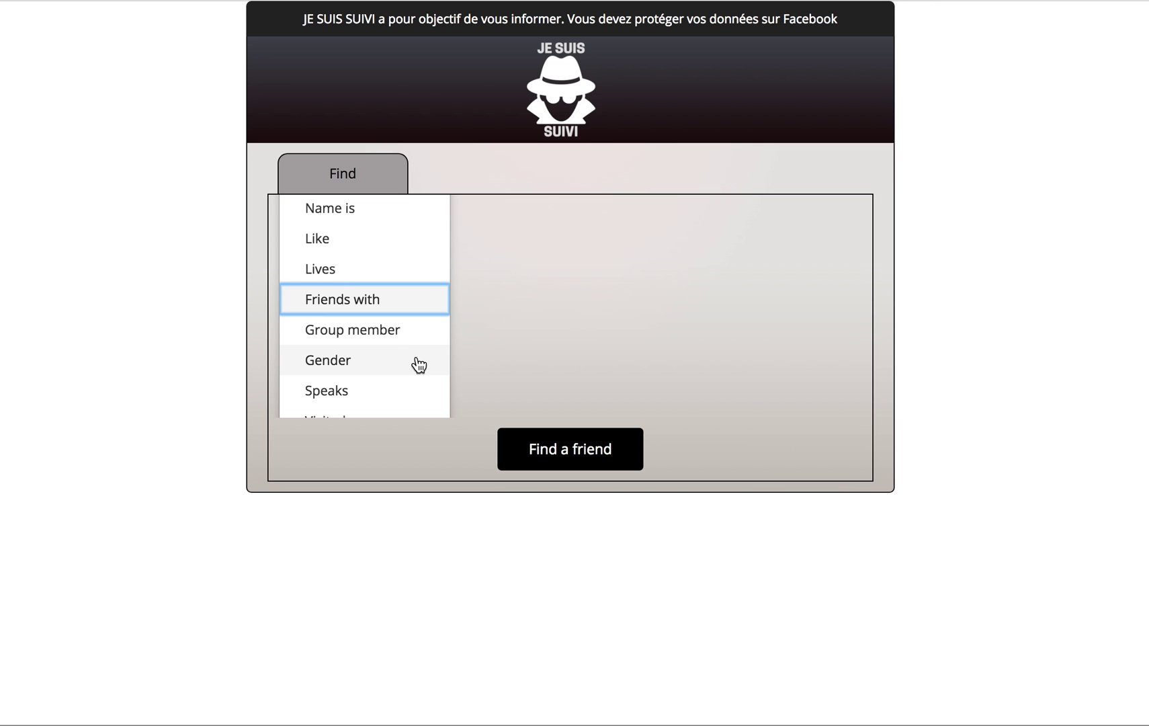
{"action": "left_click", "coordinate": [416, 361]}
{"action": "left_click", "coordinate": [512, 252]}
{"action": "left_click", "coordinate": [509, 250]}
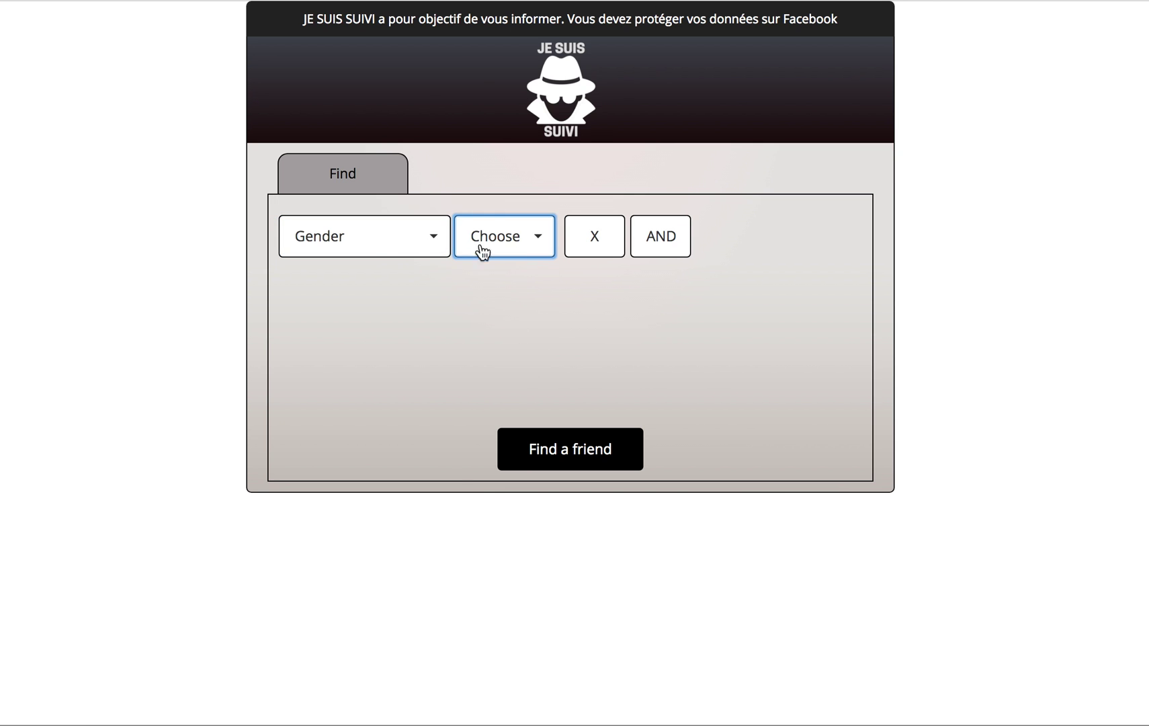
Examine the full list of available search criteria without choosing a different one
{"action": "left_click", "coordinate": [398, 246]}
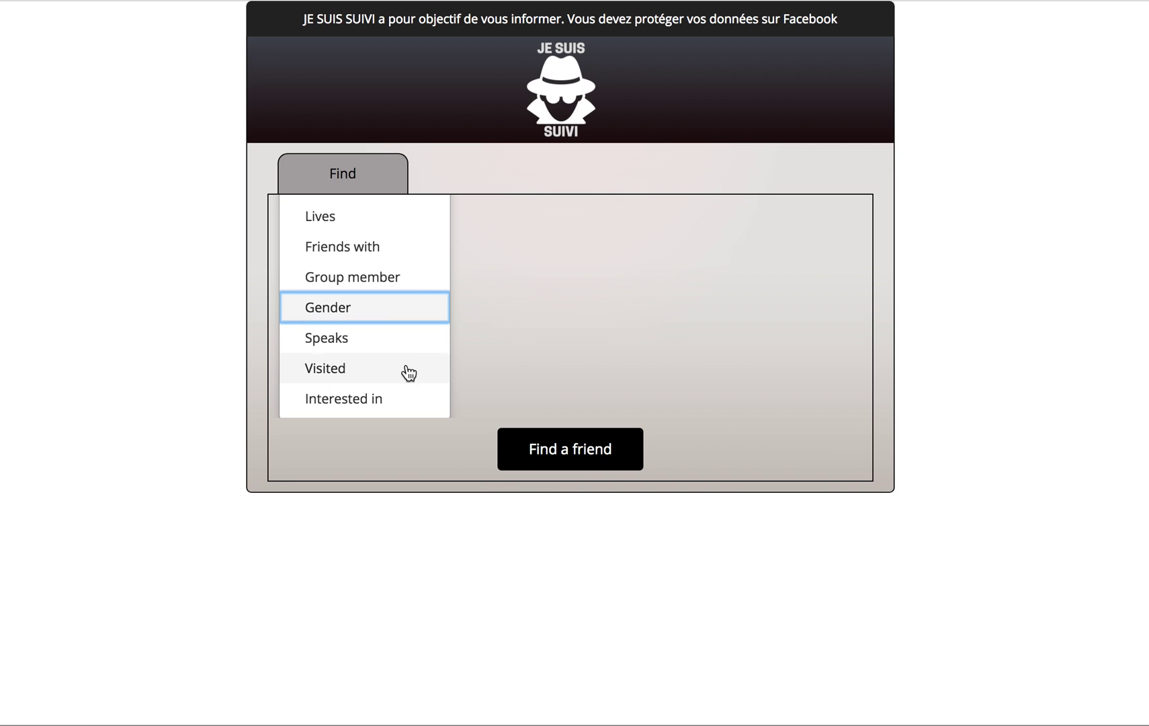
{"action": "scroll", "coordinate": [392, 328], "scroll_direction": "up", "scroll_amount": 5}
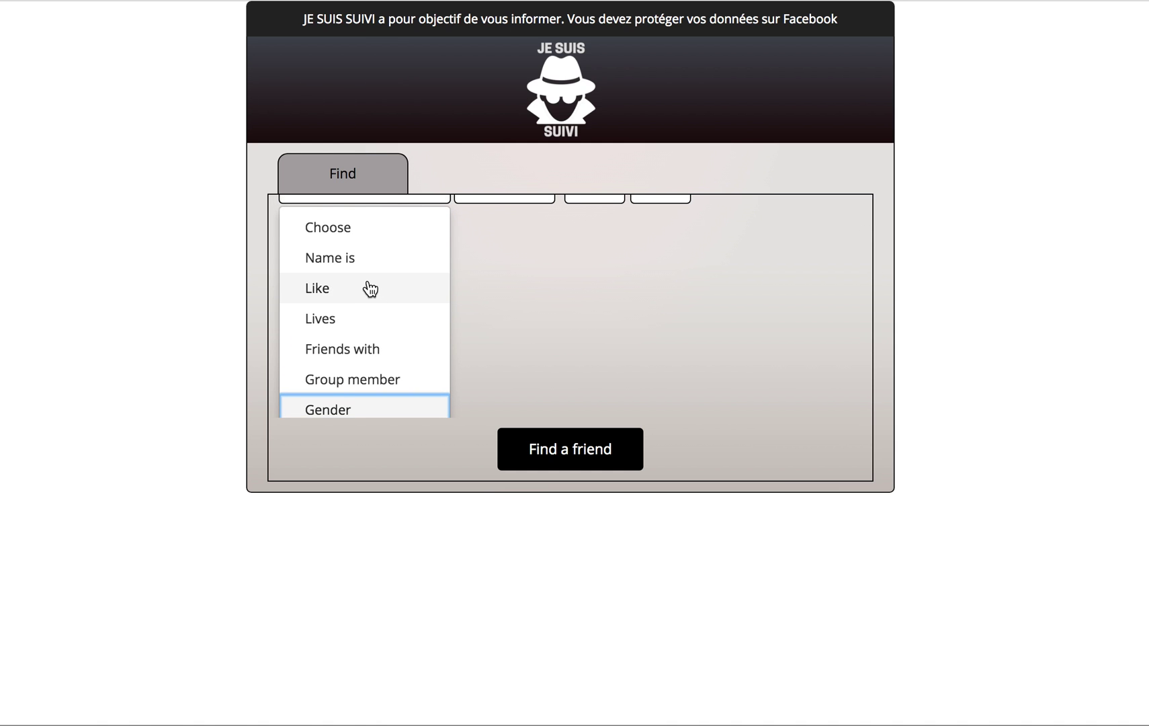
{"action": "scroll", "coordinate": [368, 289], "scroll_direction": "down", "scroll_amount": 2}
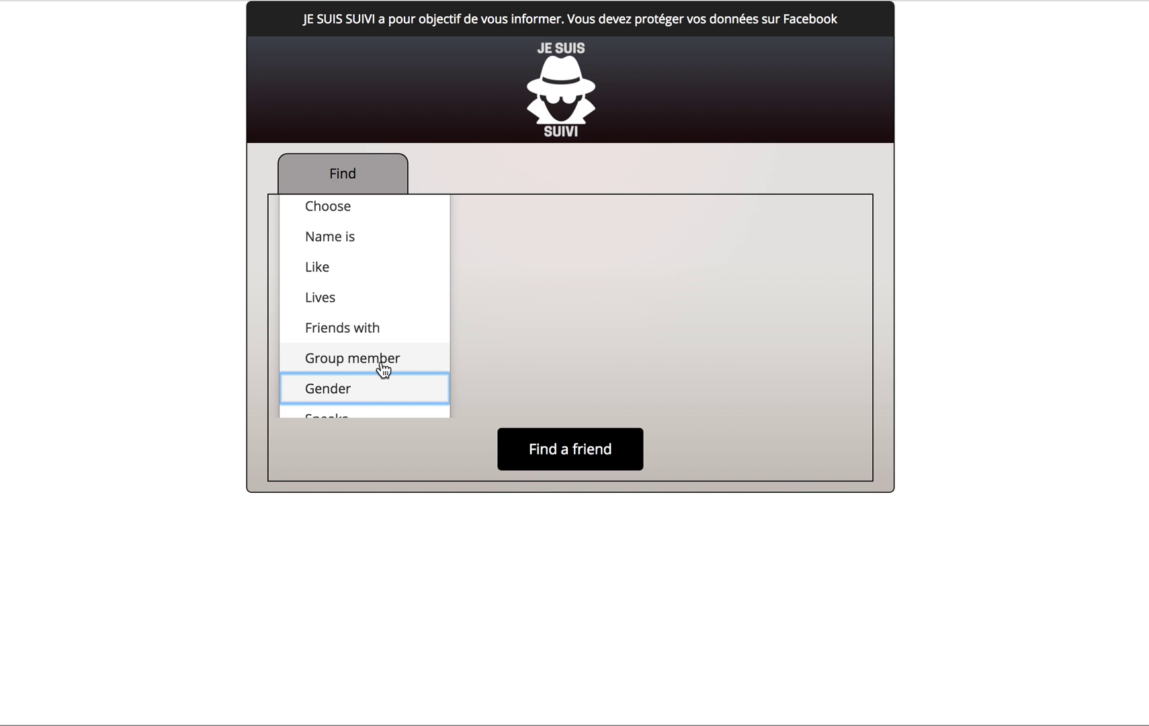
{"action": "scroll", "coordinate": [380, 368], "scroll_direction": "down", "scroll_amount": 1}
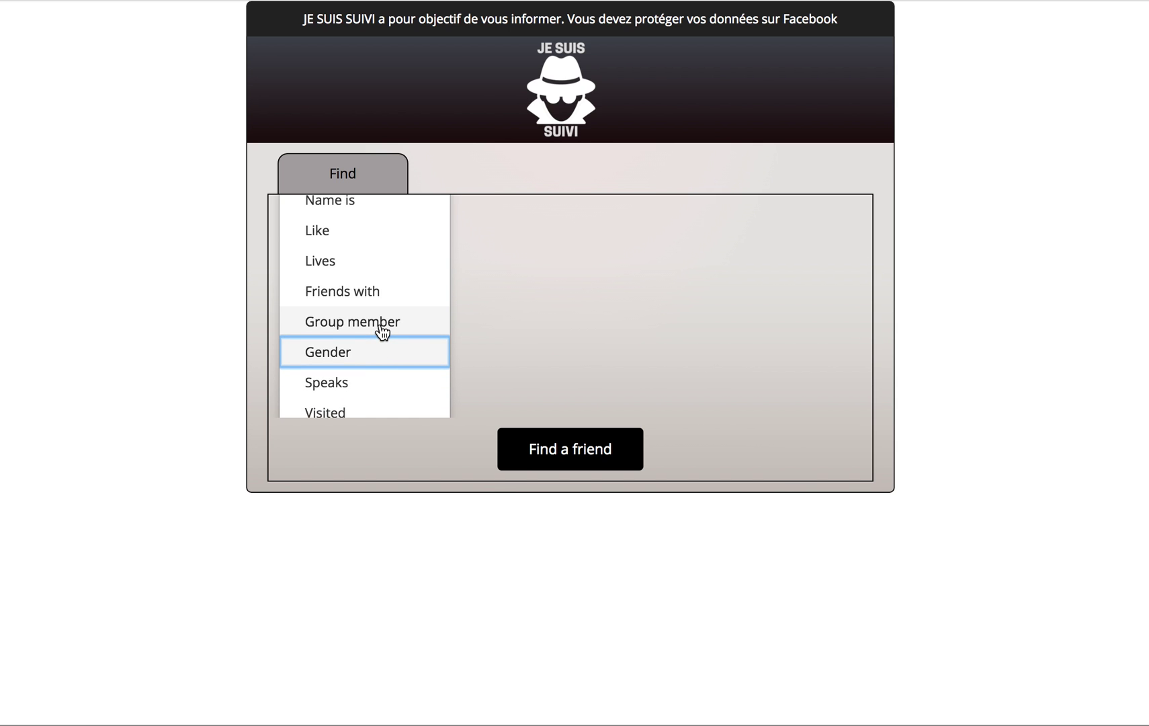
{"action": "scroll", "coordinate": [381, 331], "scroll_direction": "up", "scroll_amount": 1}
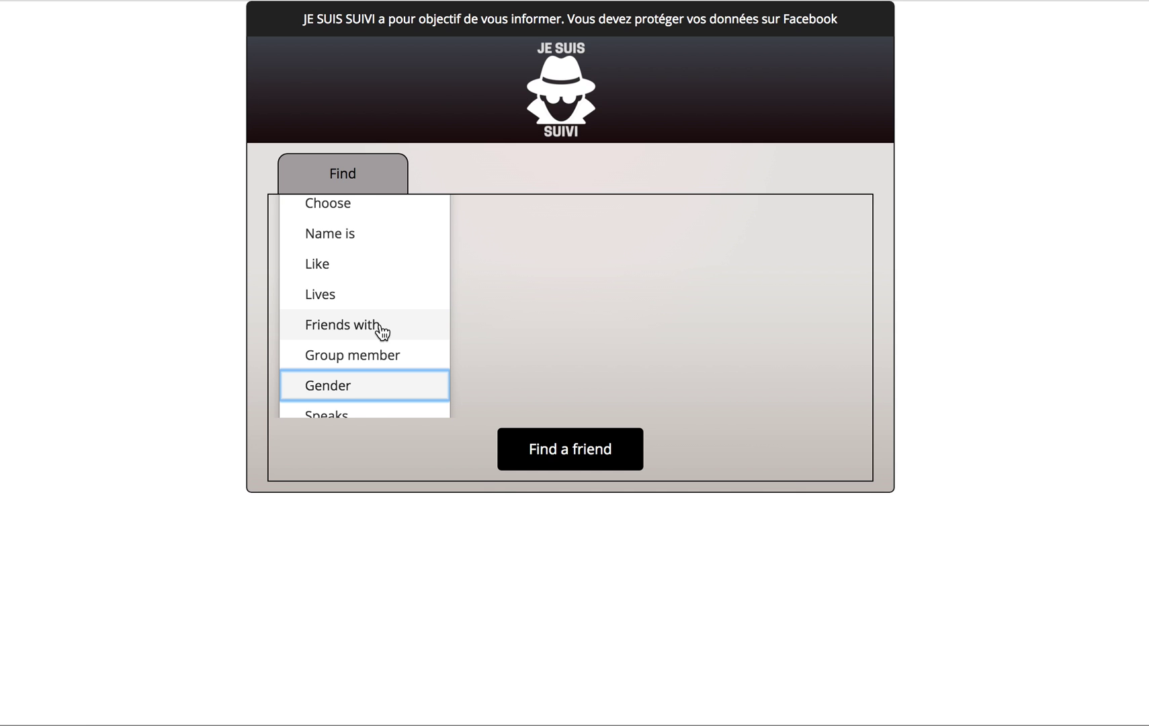
{"action": "scroll", "coordinate": [380, 326], "scroll_direction": "down", "scroll_amount": 1}
{"action": "scroll", "coordinate": [381, 326], "scroll_direction": "up", "scroll_amount": 2}
{"action": "left_click", "coordinate": [580, 305]}
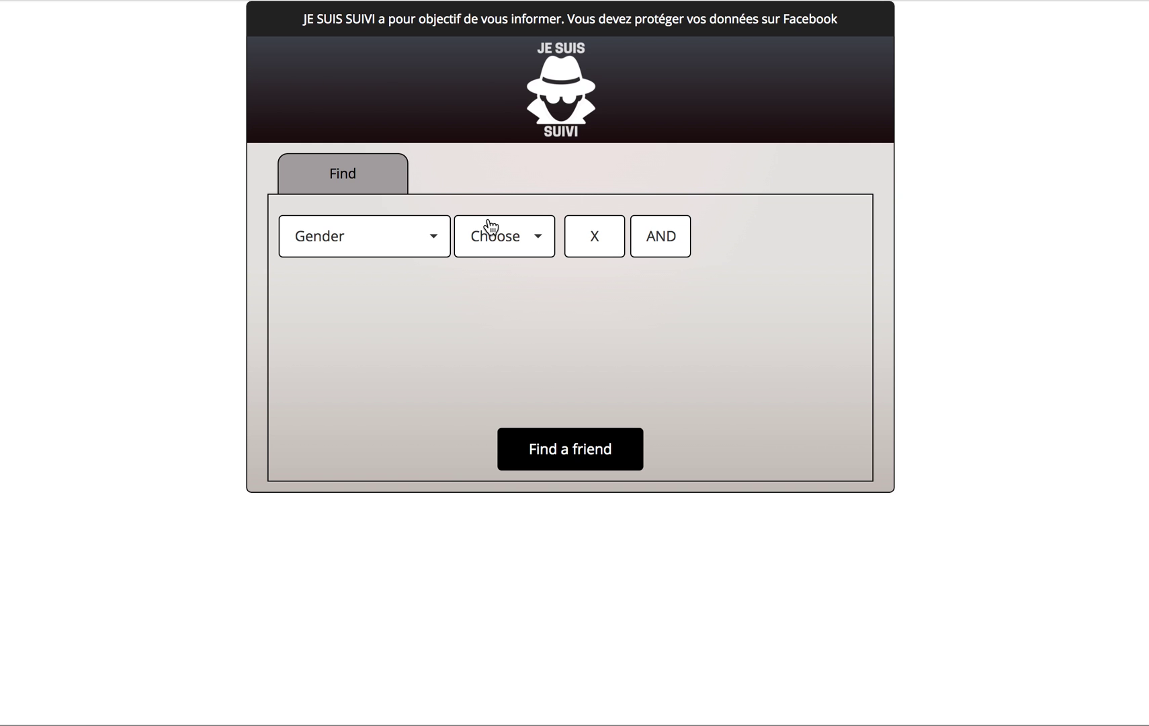
Set the first search criterion to Like with the keyword "chiens"
{"action": "left_click", "coordinate": [430, 254]}
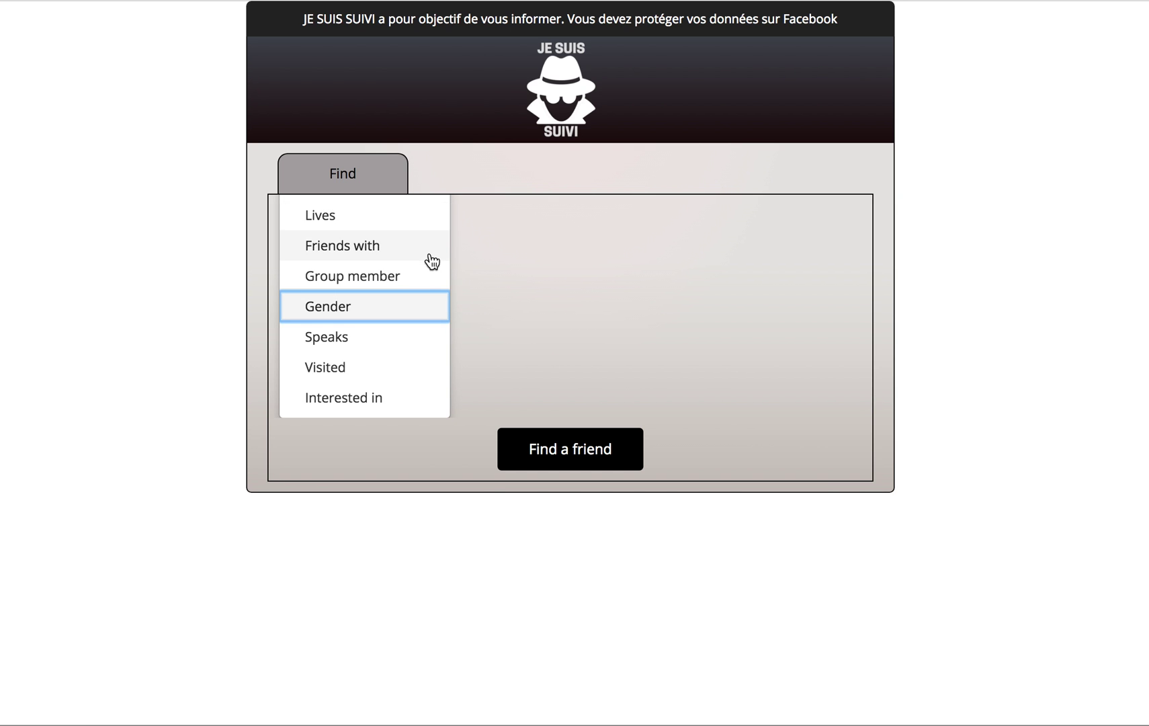
{"action": "scroll", "coordinate": [370, 274], "scroll_direction": "up", "scroll_amount": 3}
{"action": "left_click", "coordinate": [370, 269]}
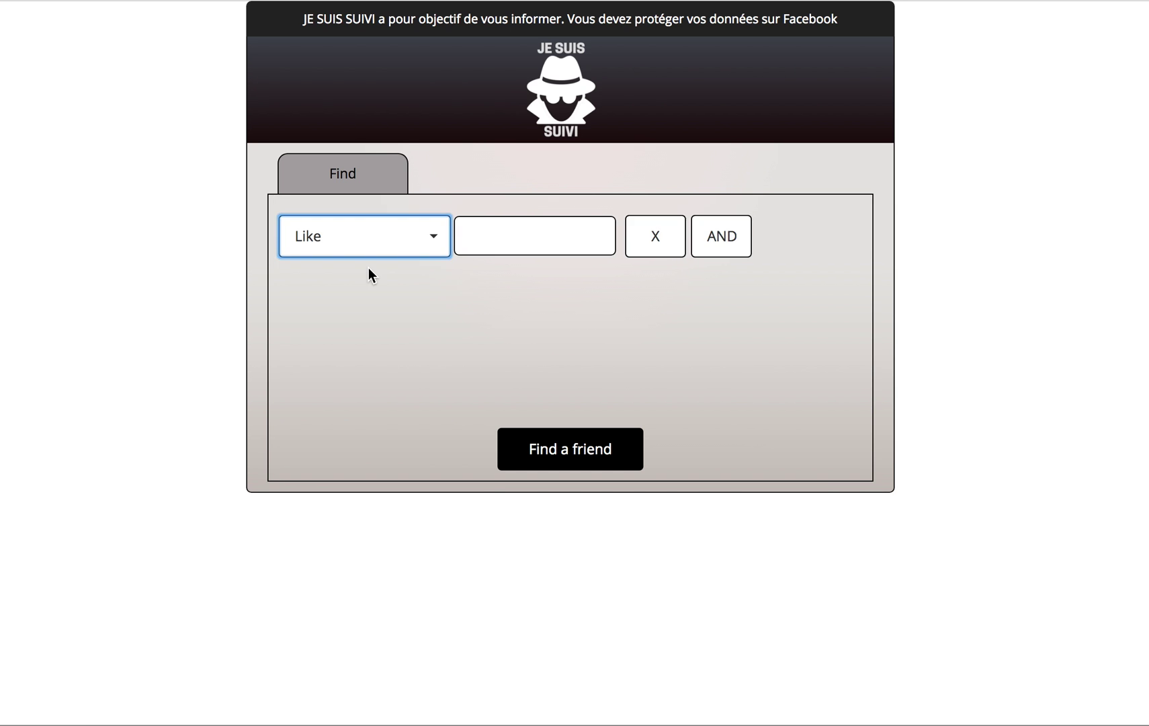
{"action": "left_click", "coordinate": [484, 232]}
{"action": "type", "text": "chiens"}
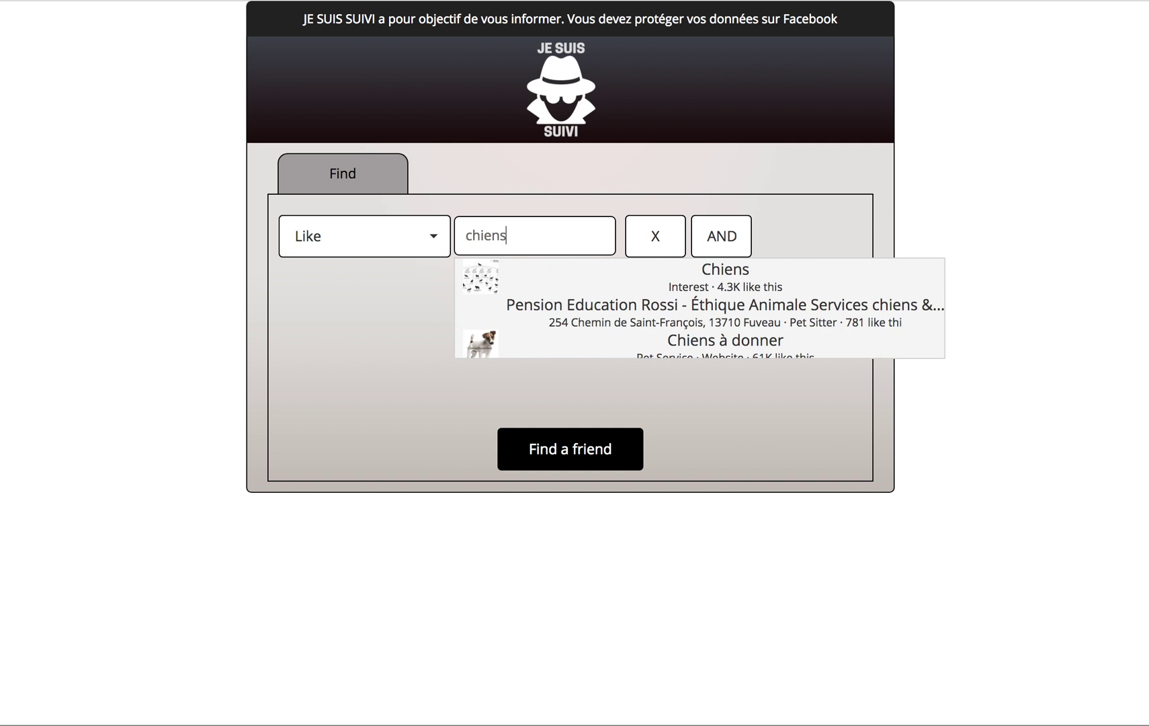
Examine the pages suggested for the keyword "chiens", keeping the keyword itself as the value
{"action": "scroll", "coordinate": [549, 313], "scroll_direction": "down", "scroll_amount": 2}
{"action": "scroll", "coordinate": [549, 313], "scroll_direction": "up", "scroll_amount": 2}
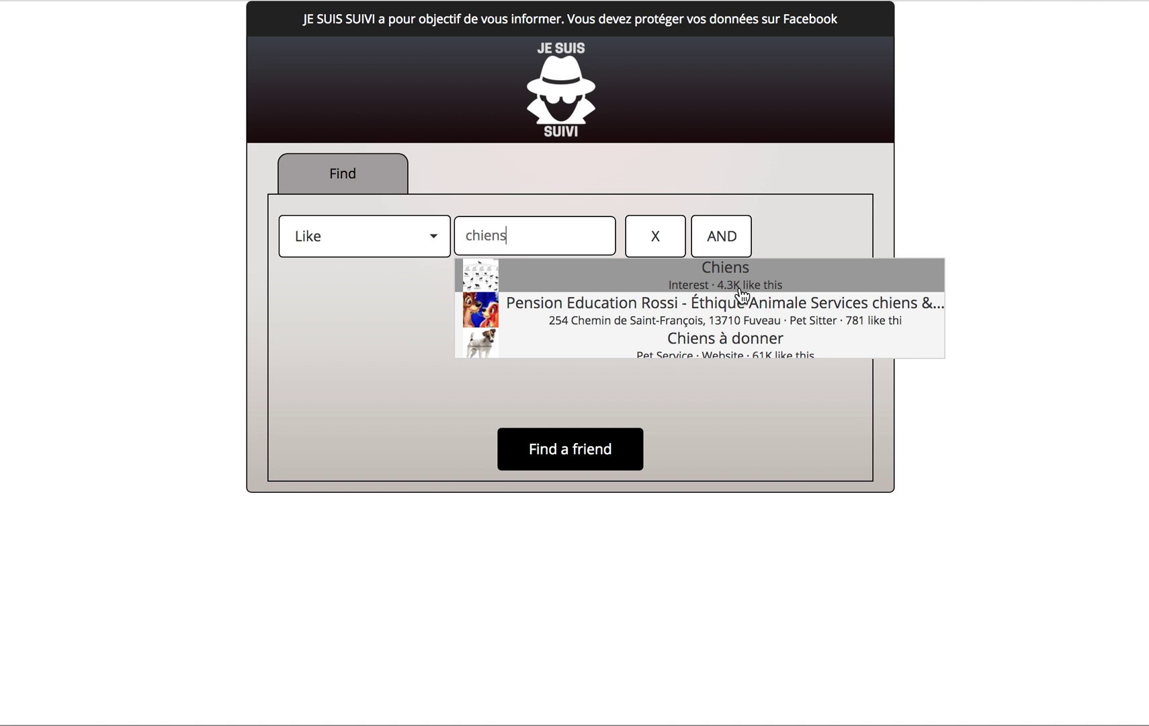
{"action": "left_click", "coordinate": [304, 346]}
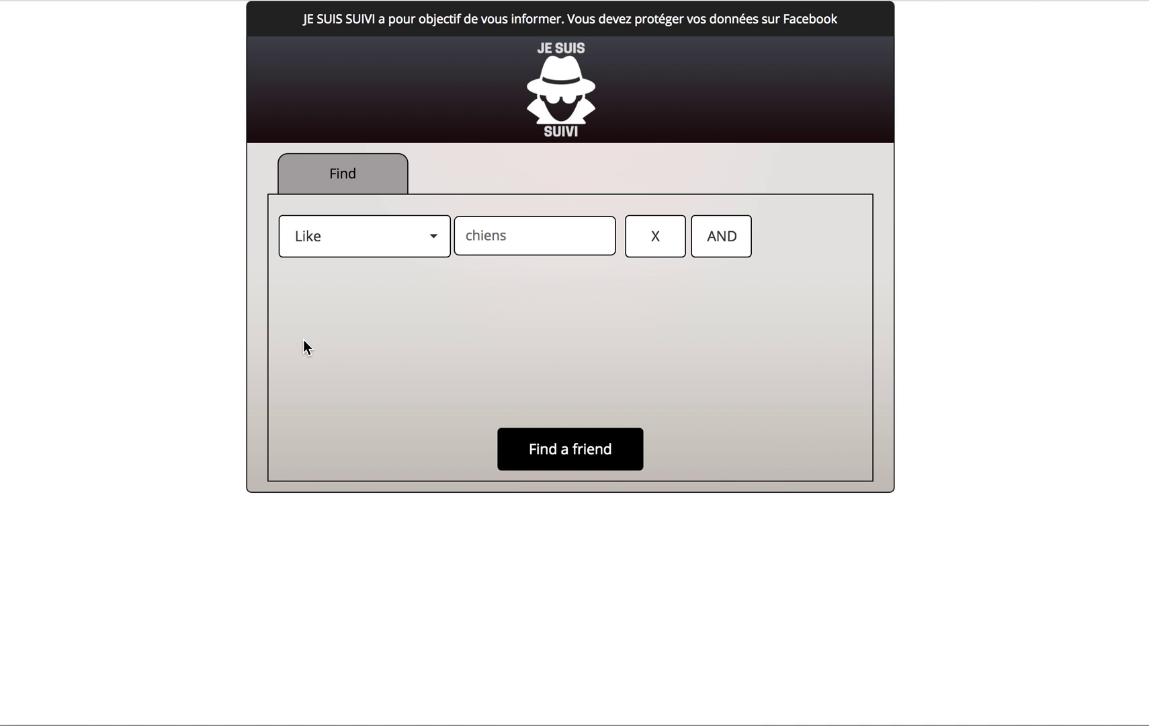
{"action": "left_click", "coordinate": [597, 240]}
{"action": "key", "text": "Down"}
{"action": "scroll", "coordinate": [672, 333], "scroll_direction": "down", "scroll_amount": 3}
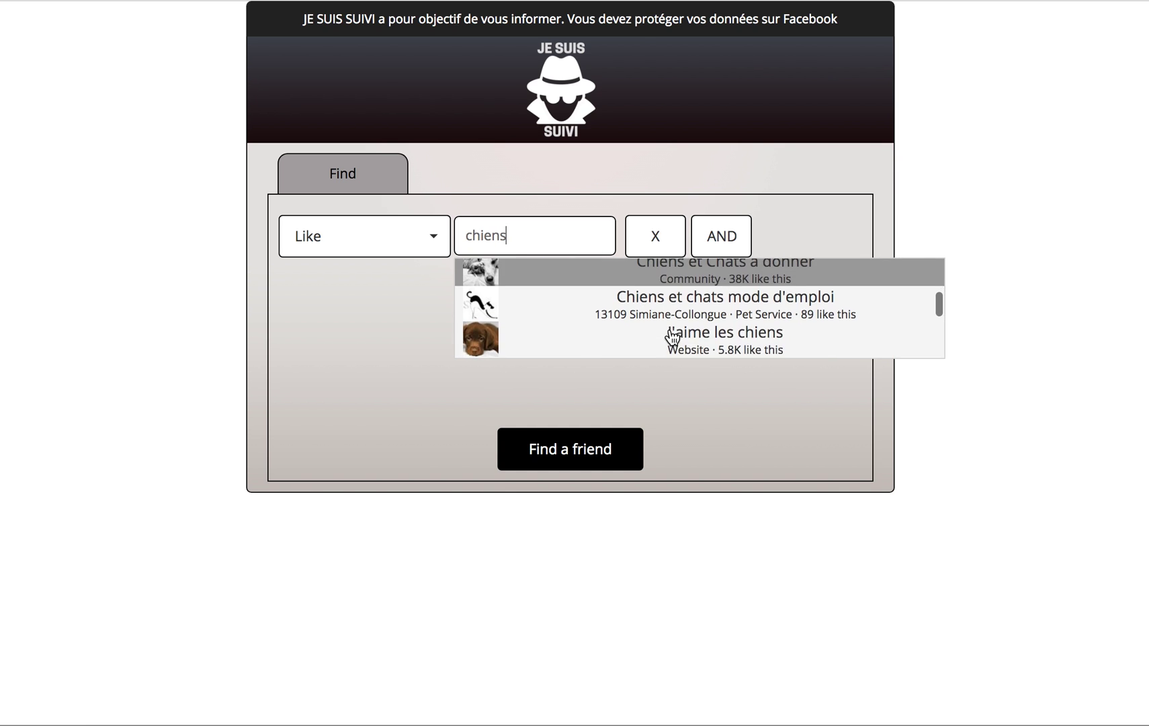
{"action": "scroll", "coordinate": [672, 336], "scroll_direction": "down", "scroll_amount": 3}
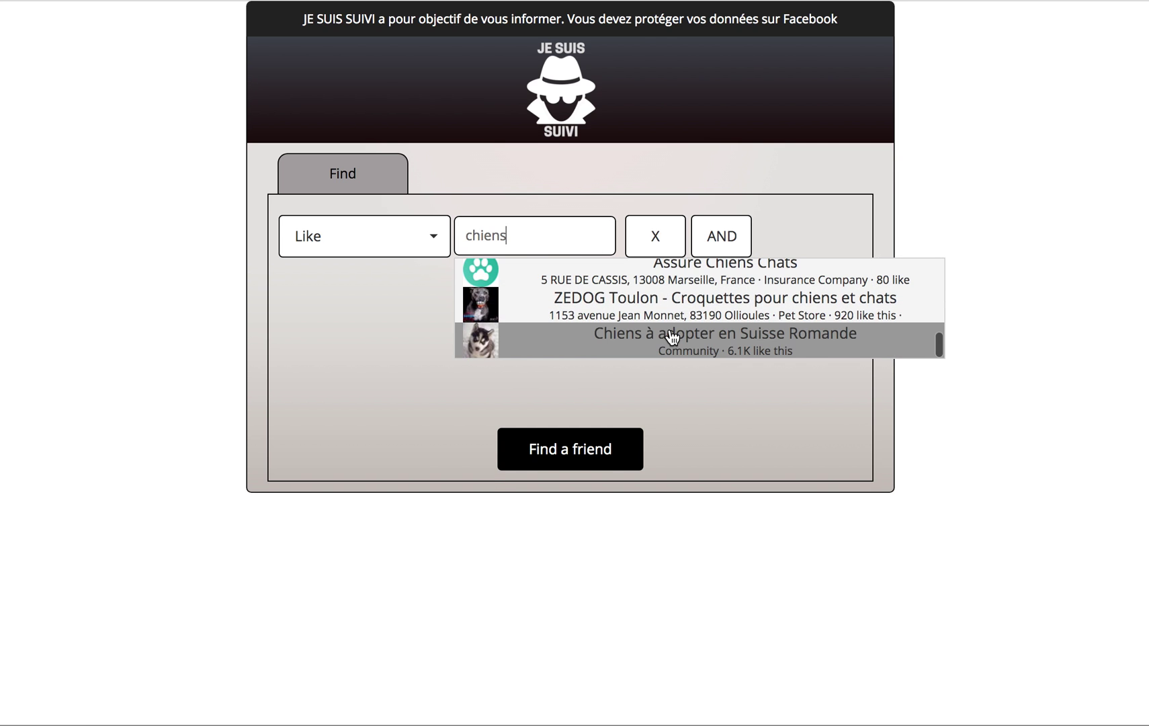
{"action": "scroll", "coordinate": [672, 336], "scroll_direction": "up", "scroll_amount": 2}
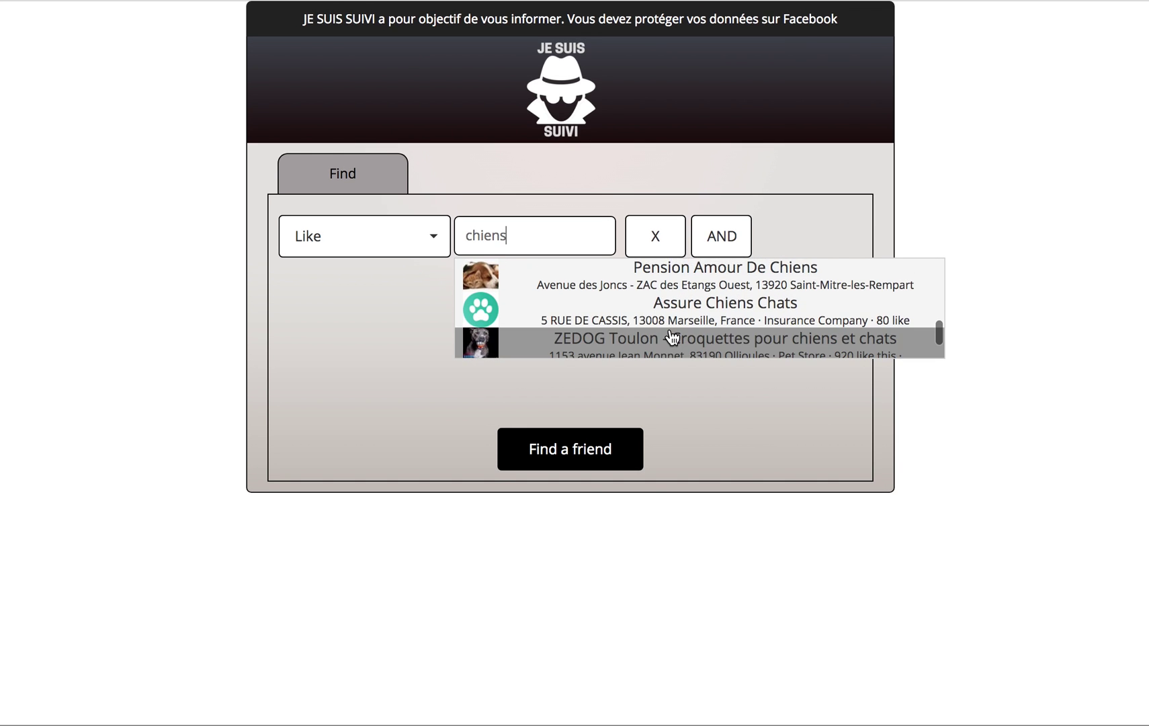
{"action": "scroll", "coordinate": [672, 332], "scroll_direction": "up", "scroll_amount": 4}
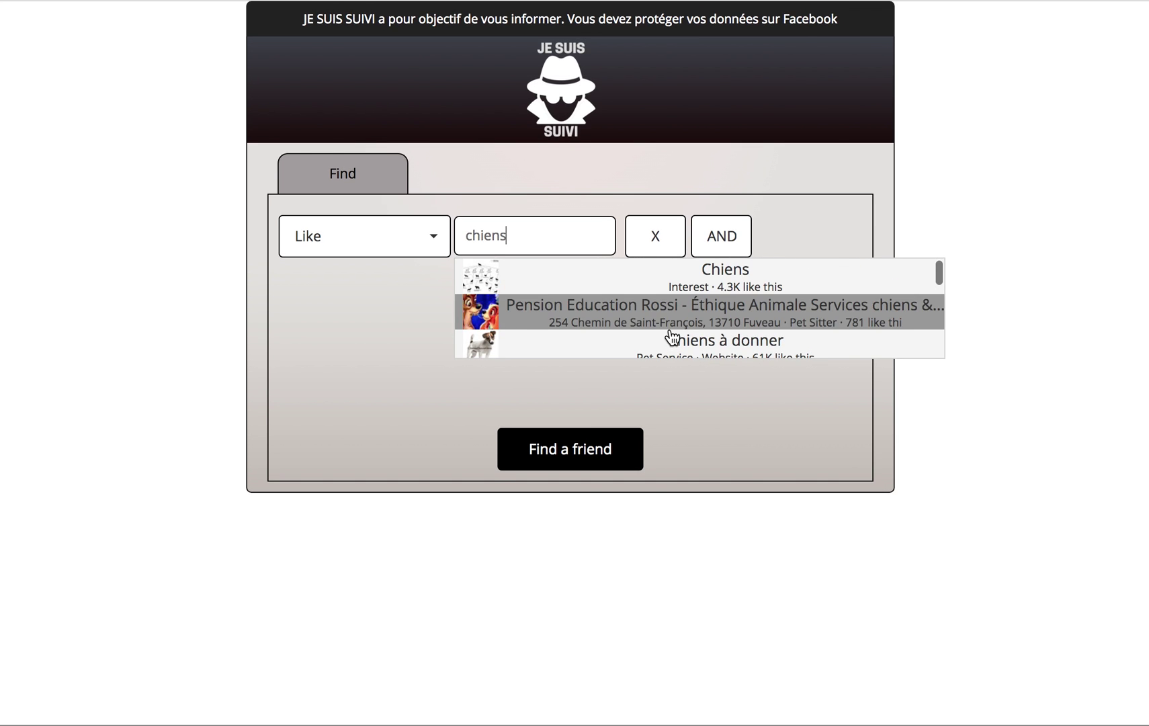
{"action": "left_click", "coordinate": [362, 292]}
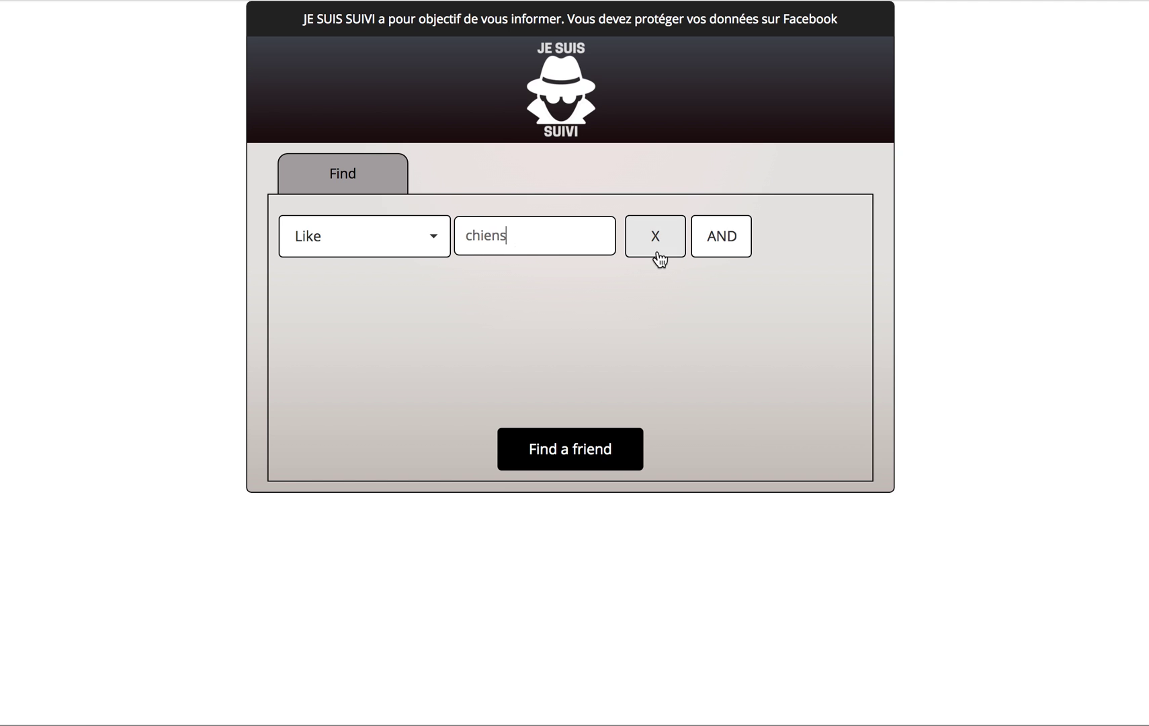
Add a second AND criterion, Group member with the keyword "chiens", and run the friend search
{"action": "left_click", "coordinate": [720, 252]}
{"action": "left_click", "coordinate": [397, 297]}
{"action": "scroll", "coordinate": [398, 300], "scroll_direction": "down", "scroll_amount": 3}
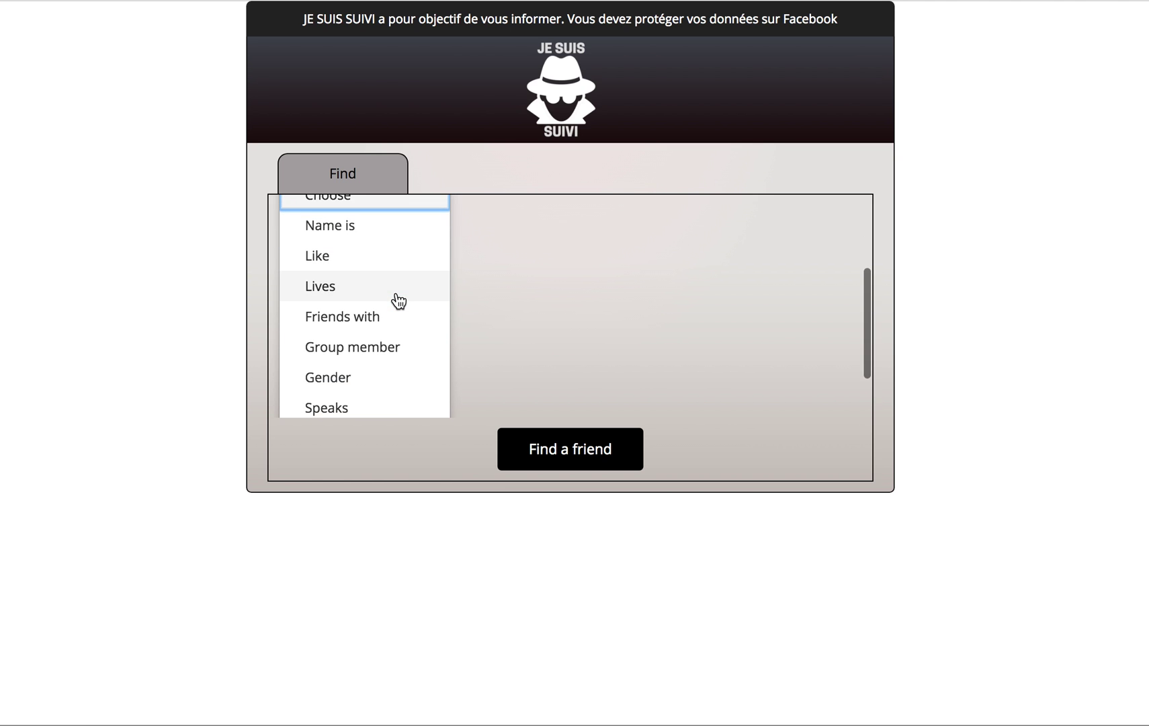
{"action": "left_click", "coordinate": [398, 348]}
{"action": "left_click", "coordinate": [564, 276]}
{"action": "type", "text": "chiens"}
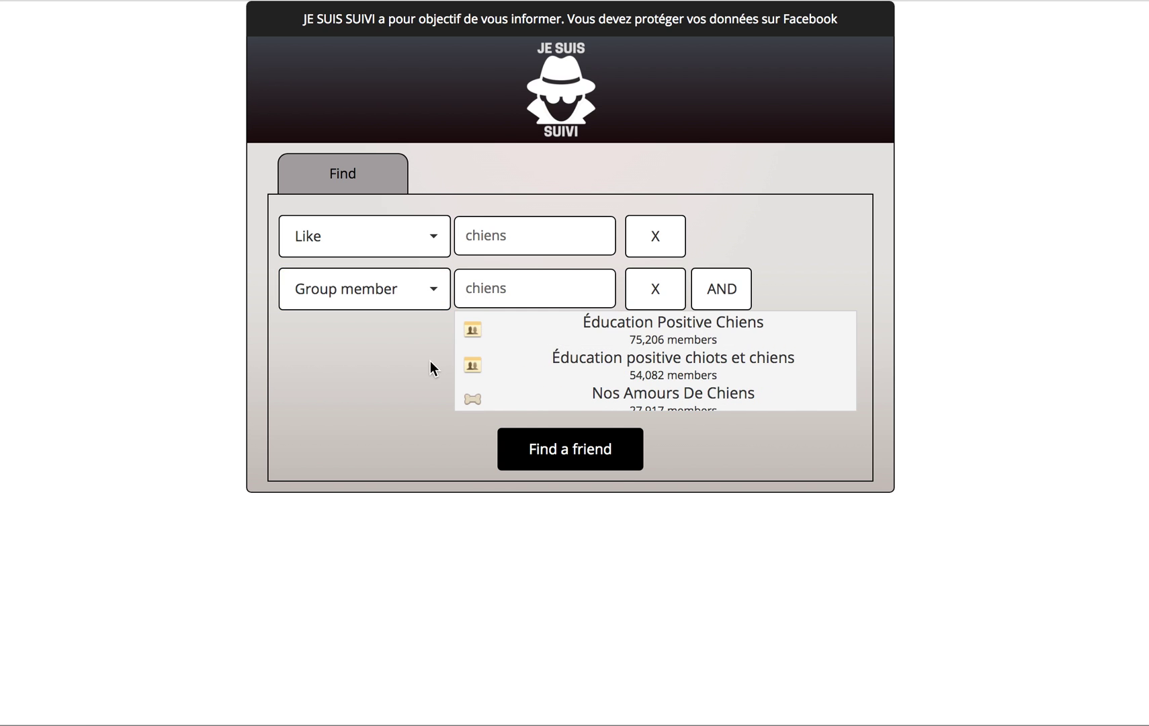
{"action": "left_click", "coordinate": [411, 373]}
{"action": "left_click", "coordinate": [595, 473]}
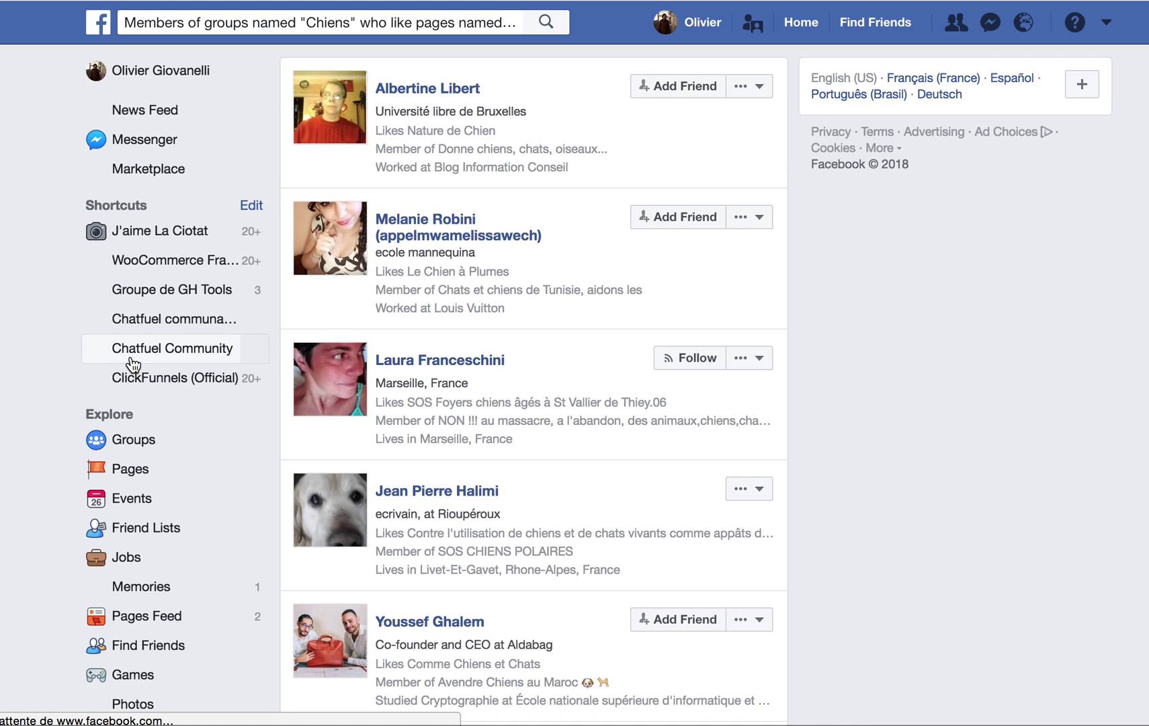
Examine the Facebook search results, checking the pages each person likes and the groups they belong to
{"action": "scroll", "coordinate": [390, 430], "scroll_direction": "down", "scroll_amount": 8}
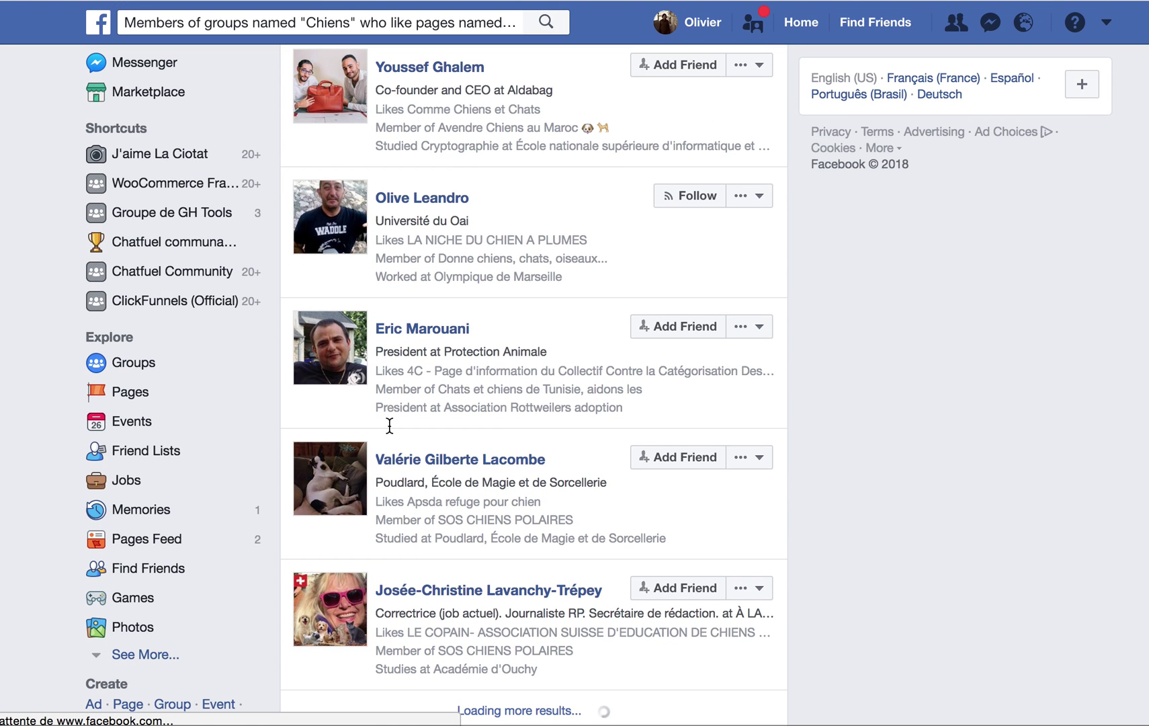
{"action": "scroll", "coordinate": [388, 424], "scroll_direction": "down", "scroll_amount": 1}
{"action": "scroll", "coordinate": [388, 425], "scroll_direction": "up", "scroll_amount": 2}
{"action": "scroll", "coordinate": [389, 425], "scroll_direction": "down", "scroll_amount": 2}
{"action": "scroll", "coordinate": [389, 425], "scroll_direction": "down", "scroll_amount": 1}
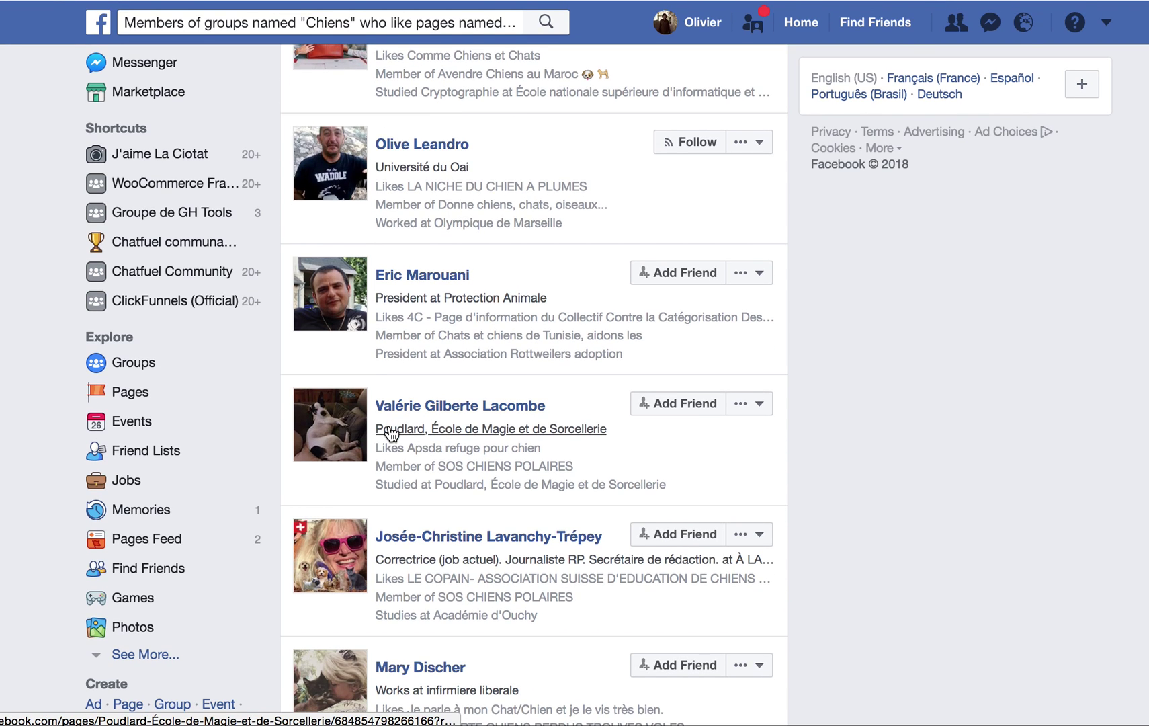
{"action": "scroll", "coordinate": [389, 434], "scroll_direction": "down", "scroll_amount": 3}
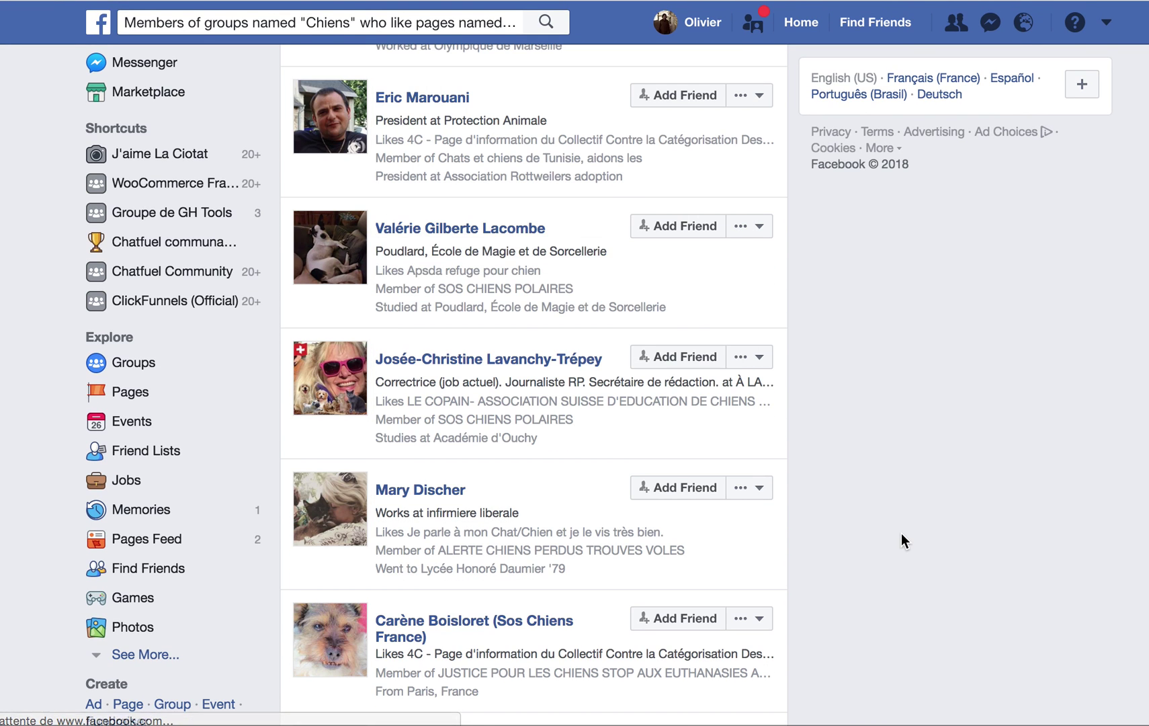
{"action": "scroll", "coordinate": [903, 531], "scroll_direction": "down", "scroll_amount": 5}
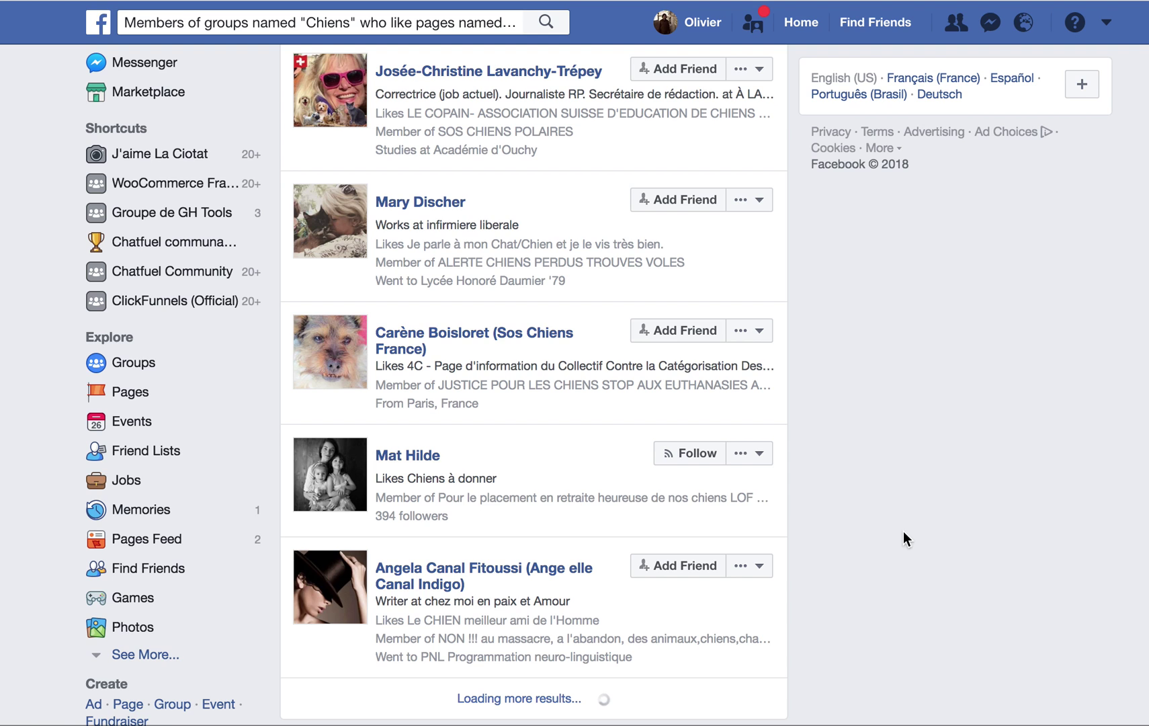
{"action": "scroll", "coordinate": [560, 417], "scroll_direction": "down", "scroll_amount": 1}
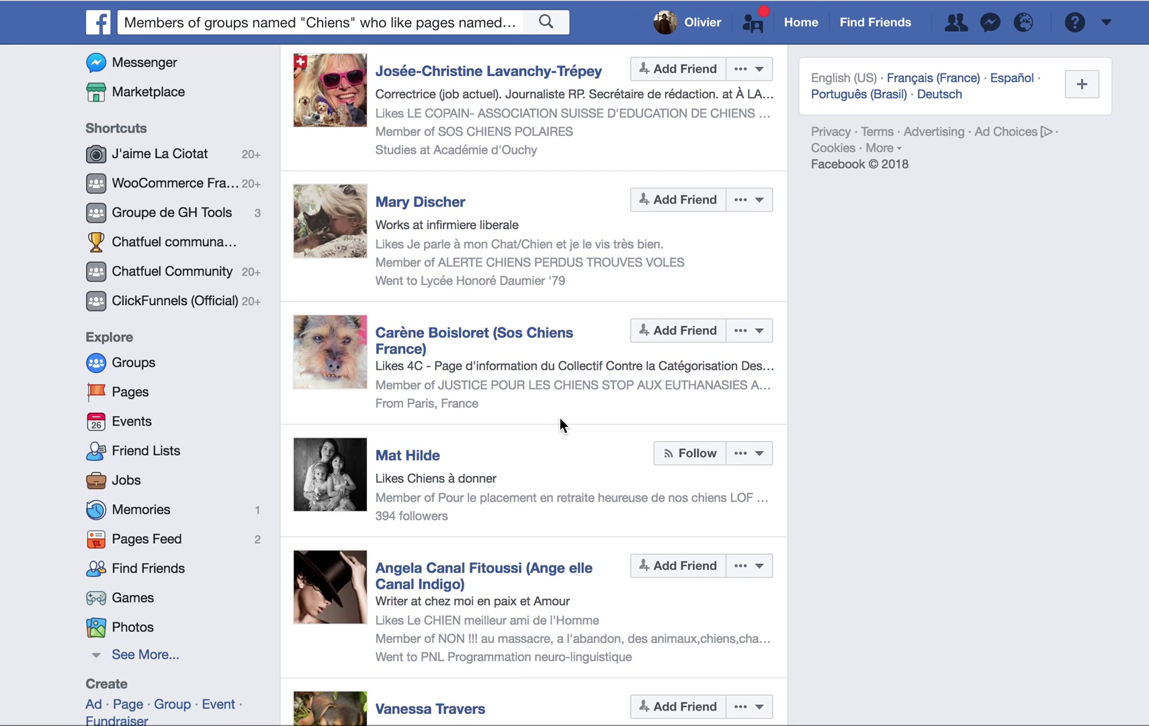
{"action": "scroll", "coordinate": [560, 417], "scroll_direction": "down", "scroll_amount": 10}
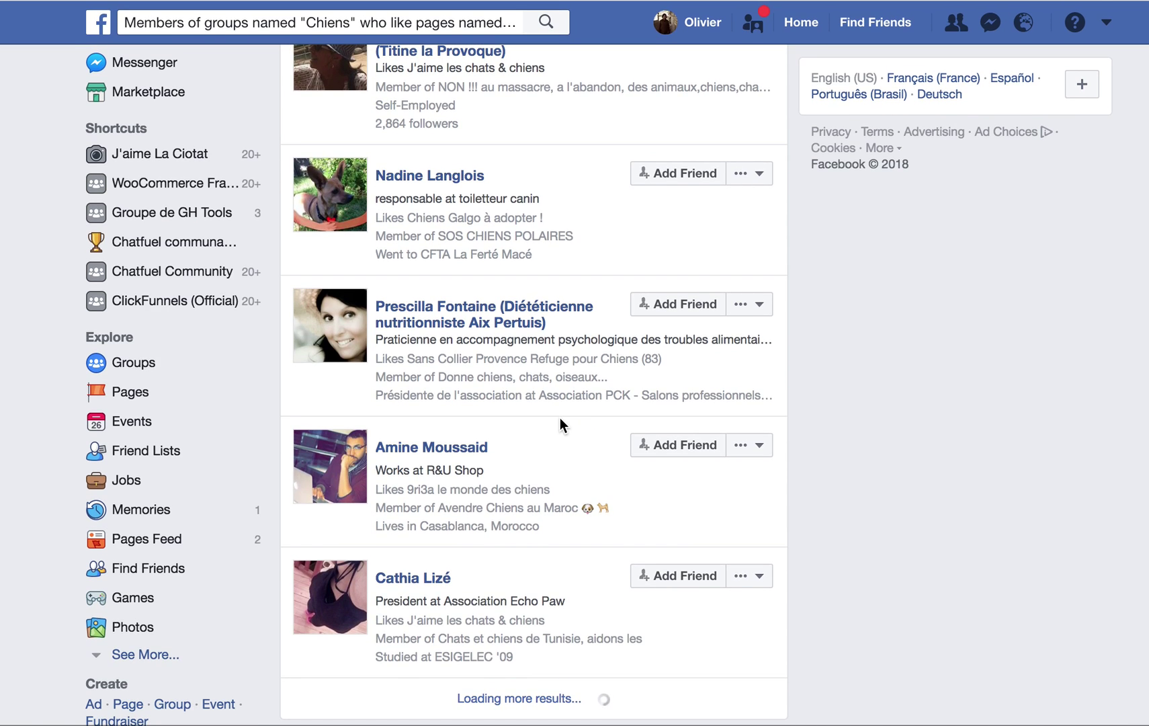
{"action": "scroll", "coordinate": [560, 418], "scroll_direction": "down", "scroll_amount": 2}
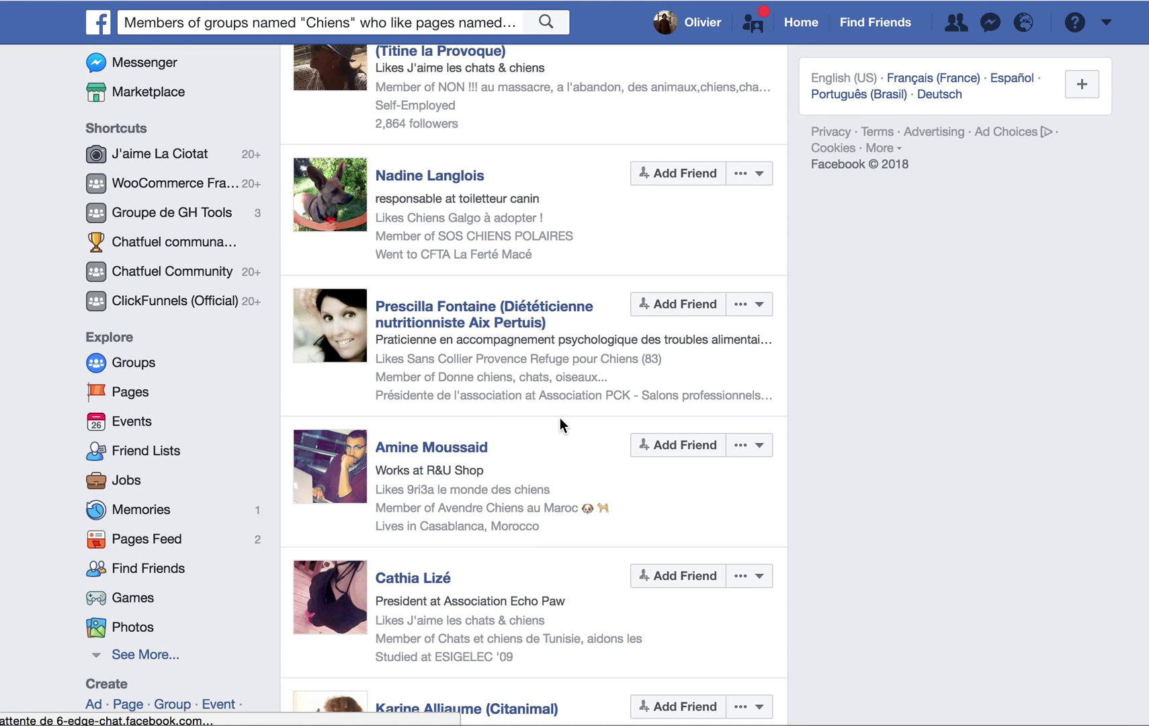
{"action": "scroll", "coordinate": [561, 418], "scroll_direction": "down", "scroll_amount": 6}
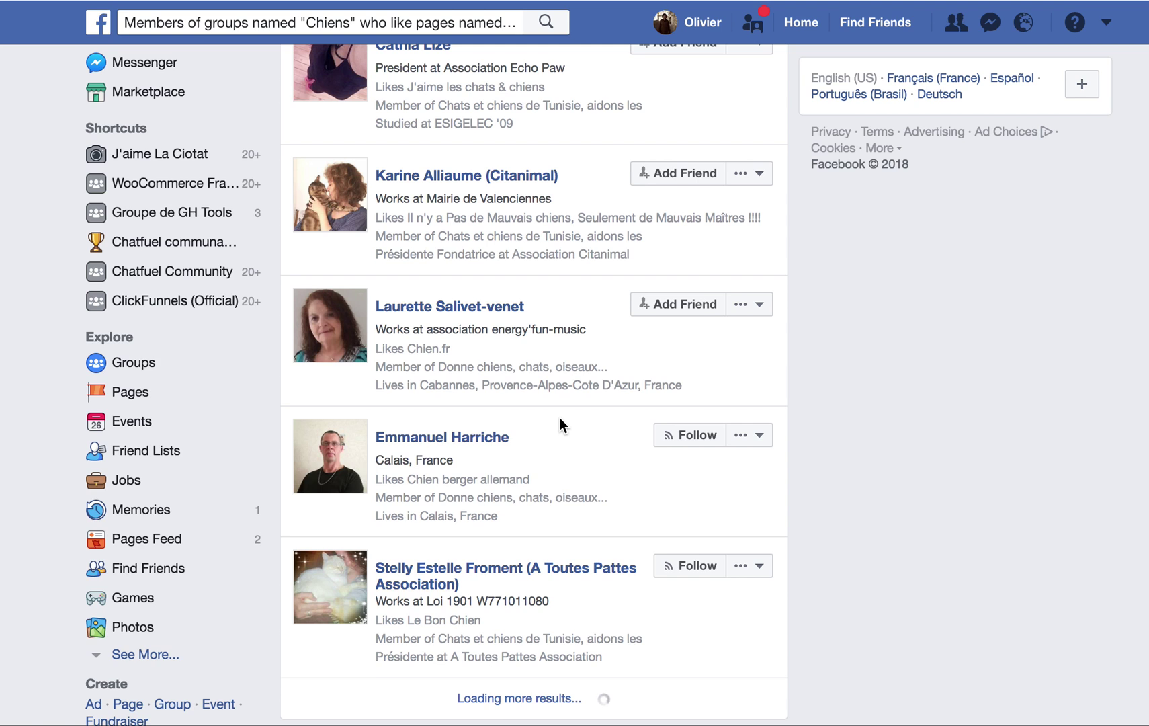
{"action": "scroll", "coordinate": [561, 418], "scroll_direction": "down", "scroll_amount": 2}
{"action": "scroll", "coordinate": [559, 534], "scroll_direction": "down", "scroll_amount": 3}
{"action": "scroll", "coordinate": [560, 536], "scroll_direction": "down", "scroll_amount": 5}
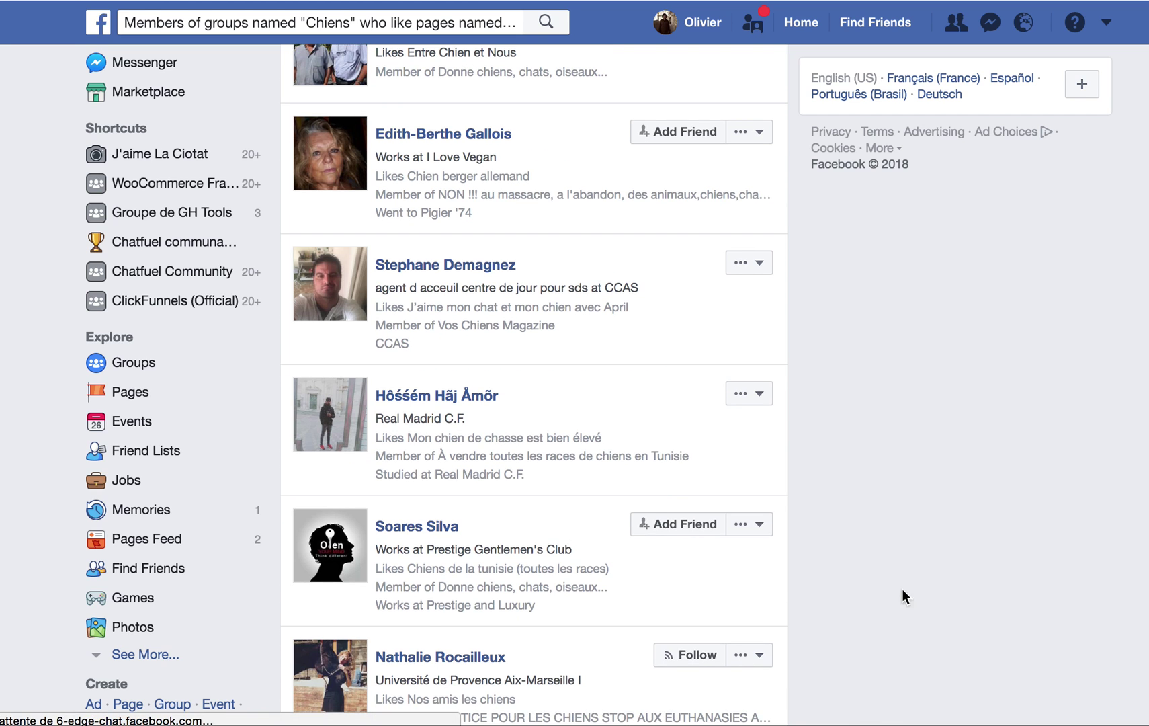
Read on through the list of matching people and back up, previewing the dog-related groups they belong to
{"action": "scroll", "coordinate": [652, 543], "scroll_direction": "down", "scroll_amount": 3}
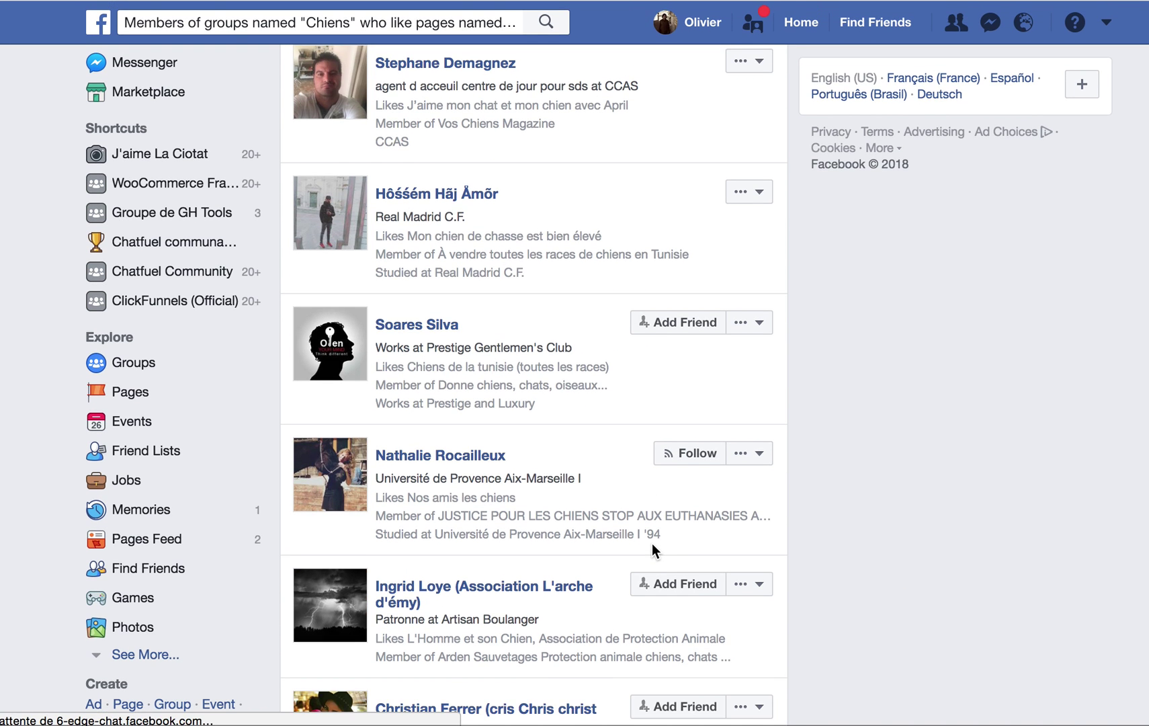
{"action": "scroll", "coordinate": [652, 543], "scroll_direction": "down", "scroll_amount": 2}
{"action": "scroll", "coordinate": [654, 552], "scroll_direction": "down", "scroll_amount": 1}
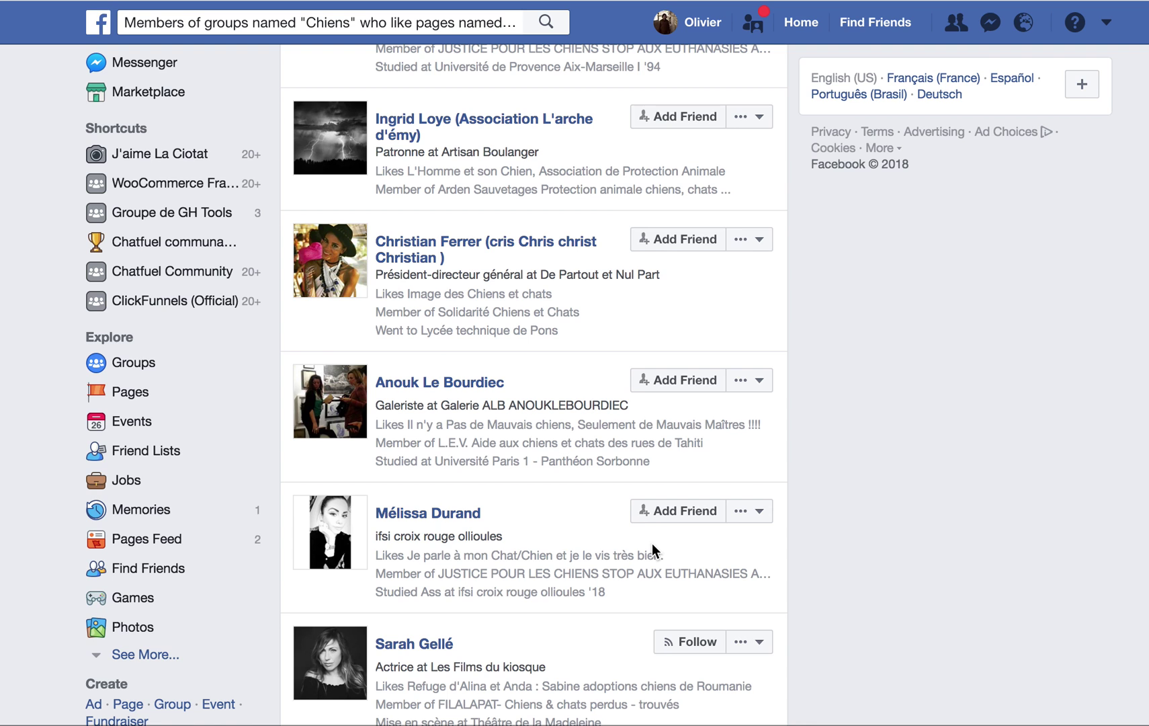
{"action": "scroll", "coordinate": [651, 544], "scroll_direction": "down", "scroll_amount": 7}
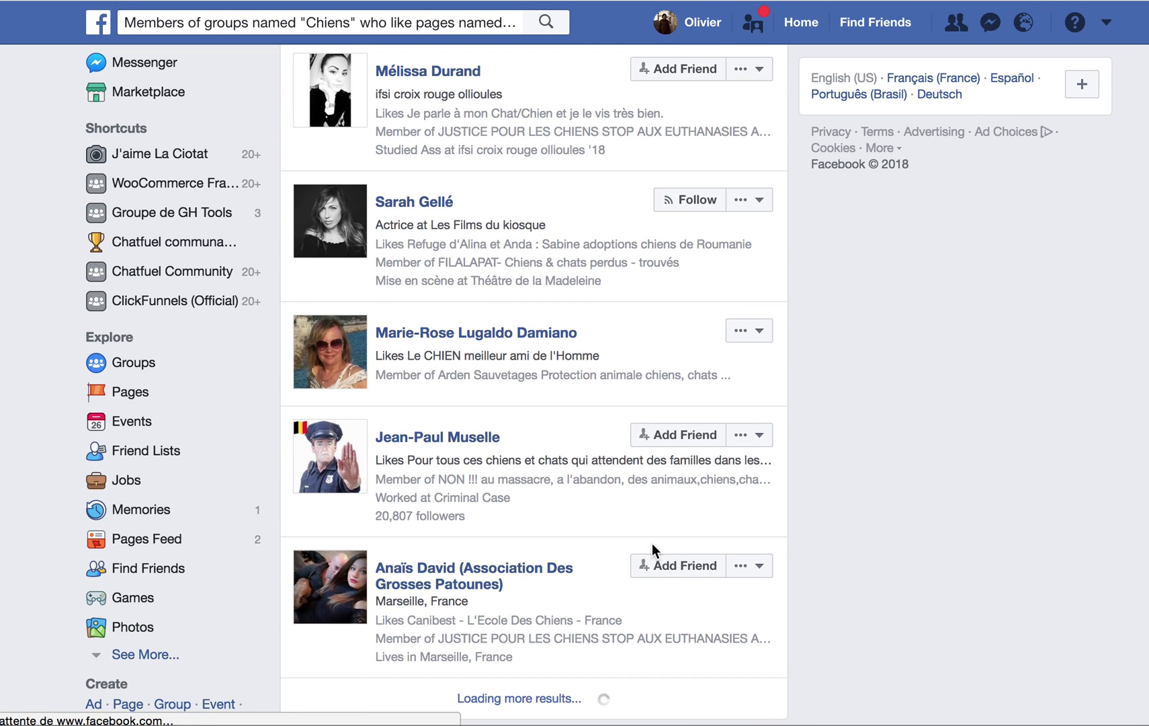
{"action": "scroll", "coordinate": [651, 543], "scroll_direction": "down", "scroll_amount": 8}
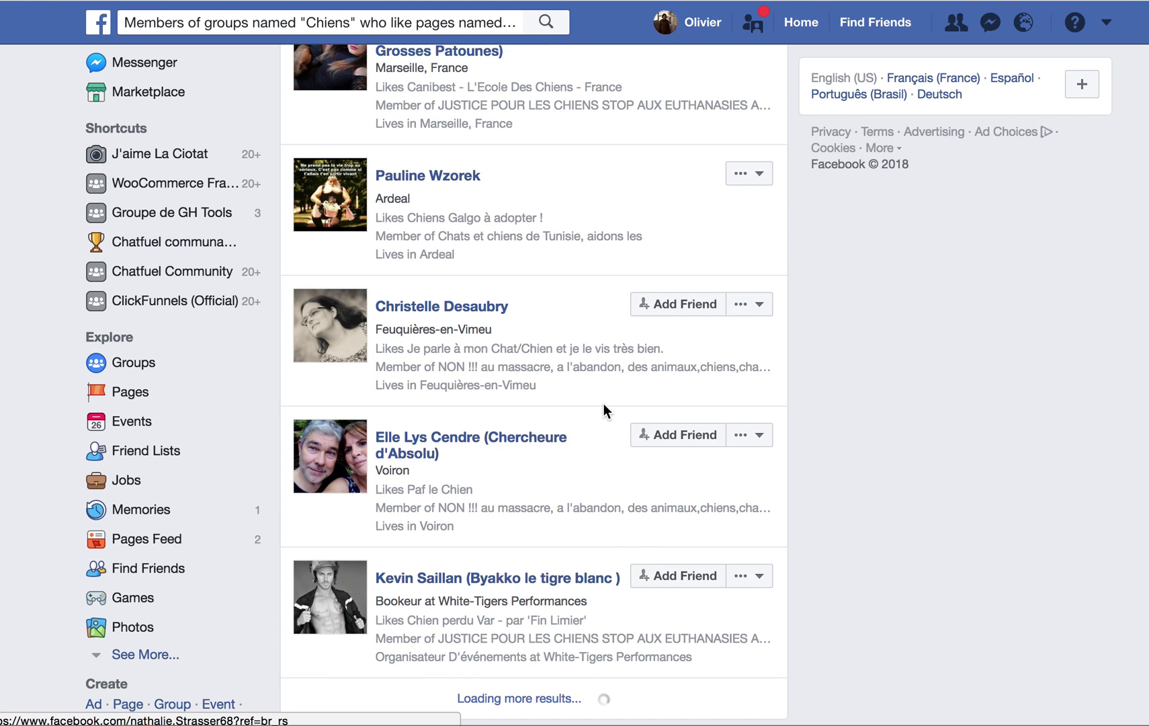
{"action": "mouse_move", "coordinate": [608, 369]}
{"action": "scroll", "coordinate": [607, 373], "scroll_direction": "up", "scroll_amount": 2}
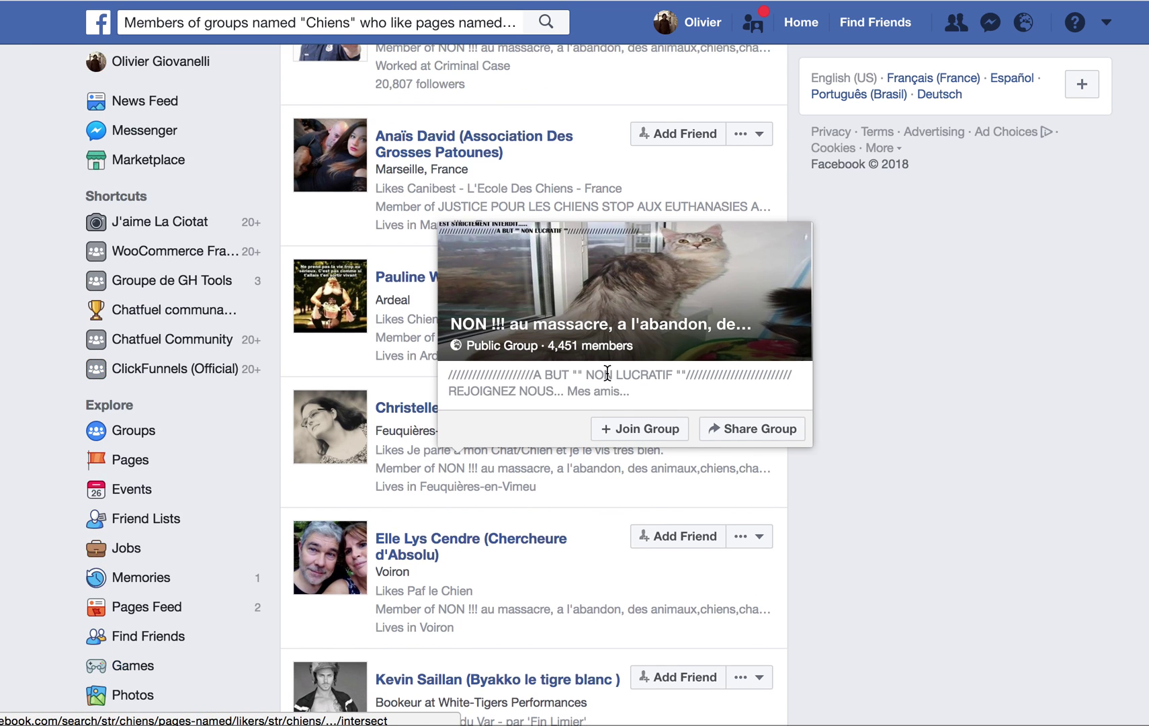
{"action": "scroll", "coordinate": [608, 373], "scroll_direction": "up", "scroll_amount": 4}
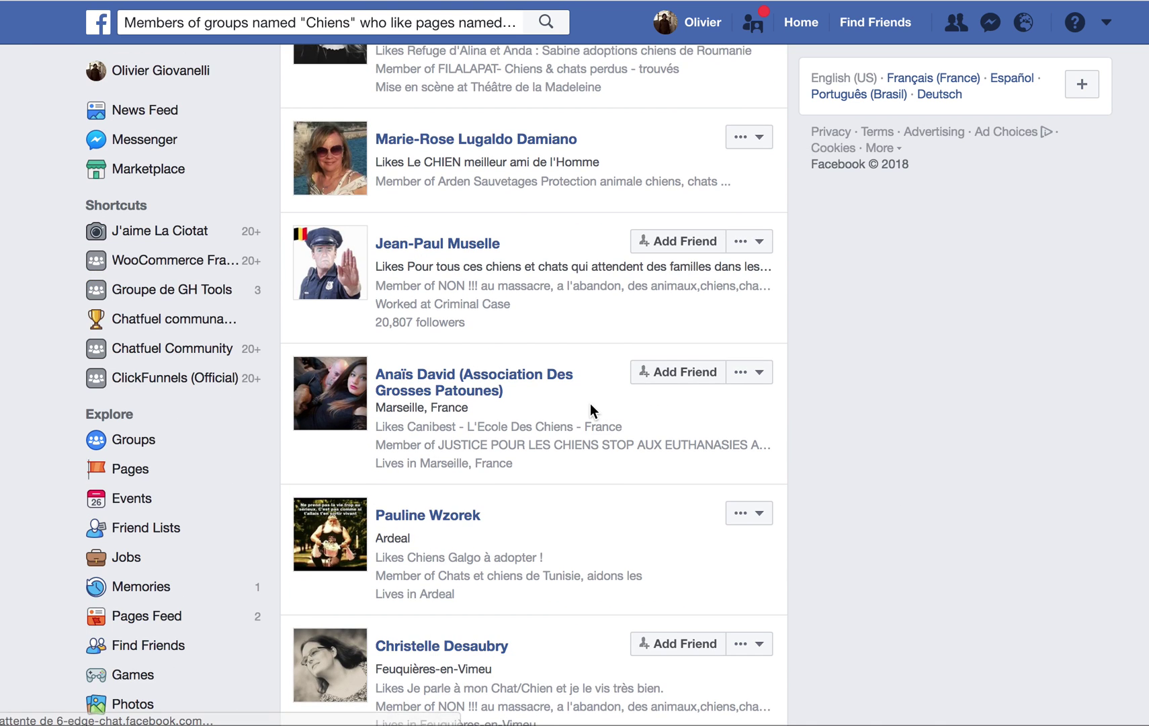
{"action": "scroll", "coordinate": [590, 403], "scroll_direction": "up", "scroll_amount": 12}
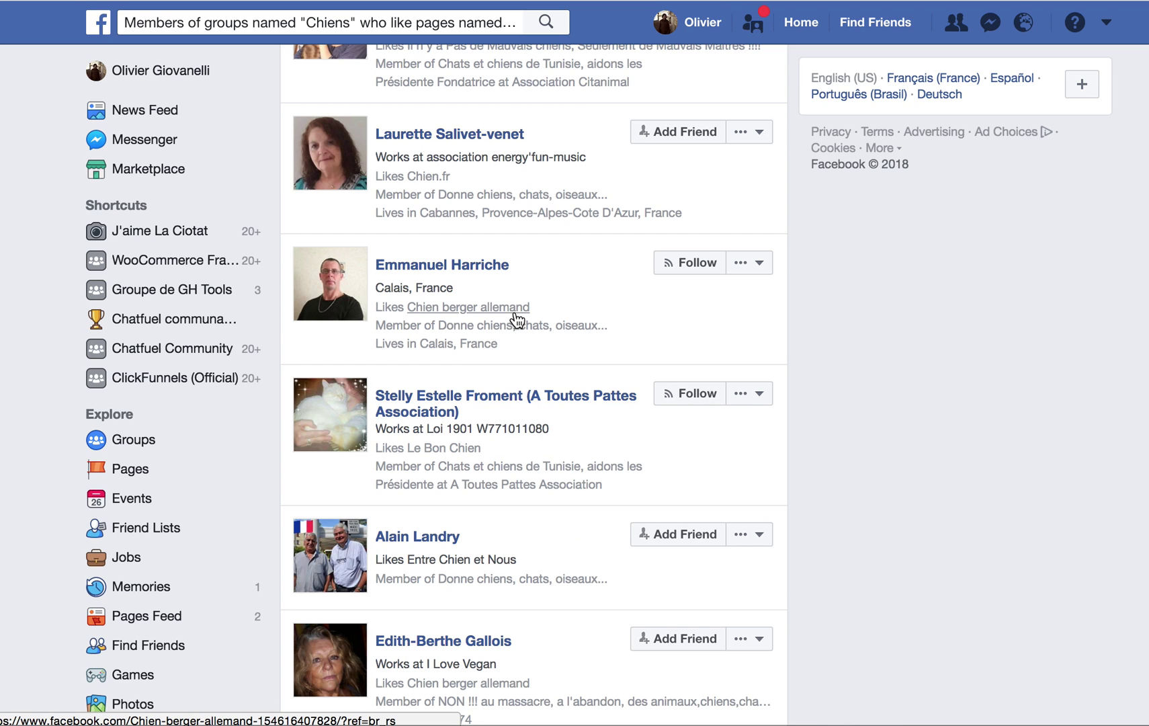
{"action": "mouse_move", "coordinate": [519, 329]}
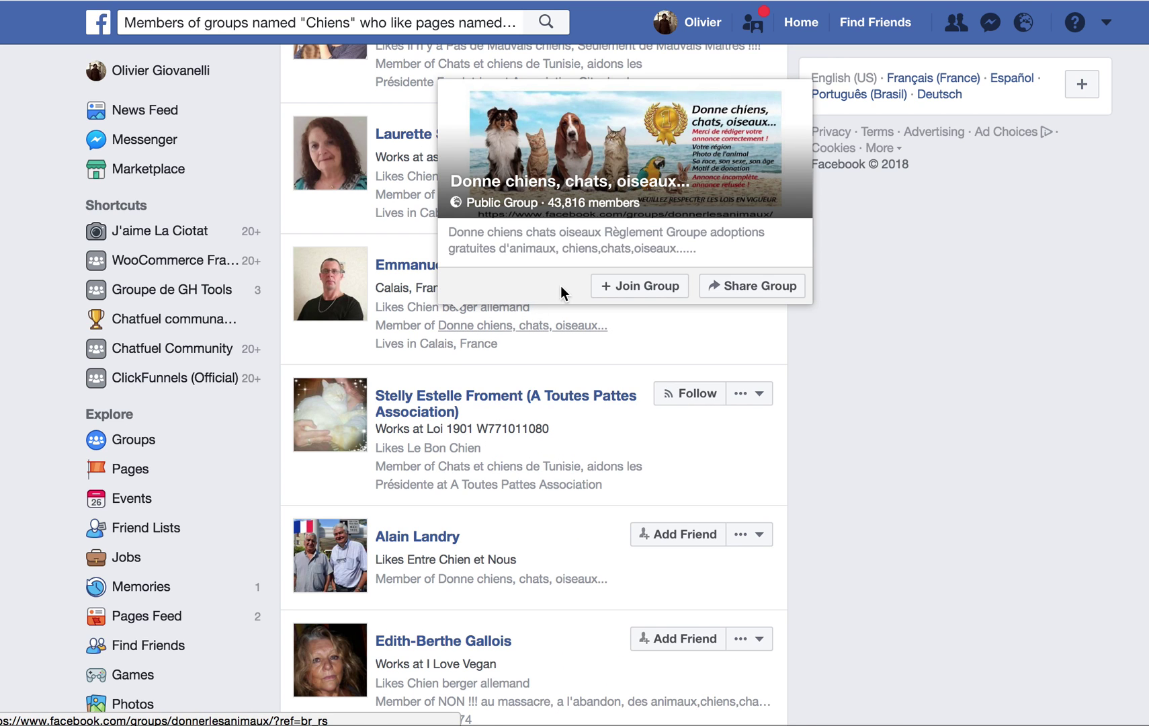
{"action": "scroll", "coordinate": [881, 347], "scroll_direction": "up", "scroll_amount": 5}
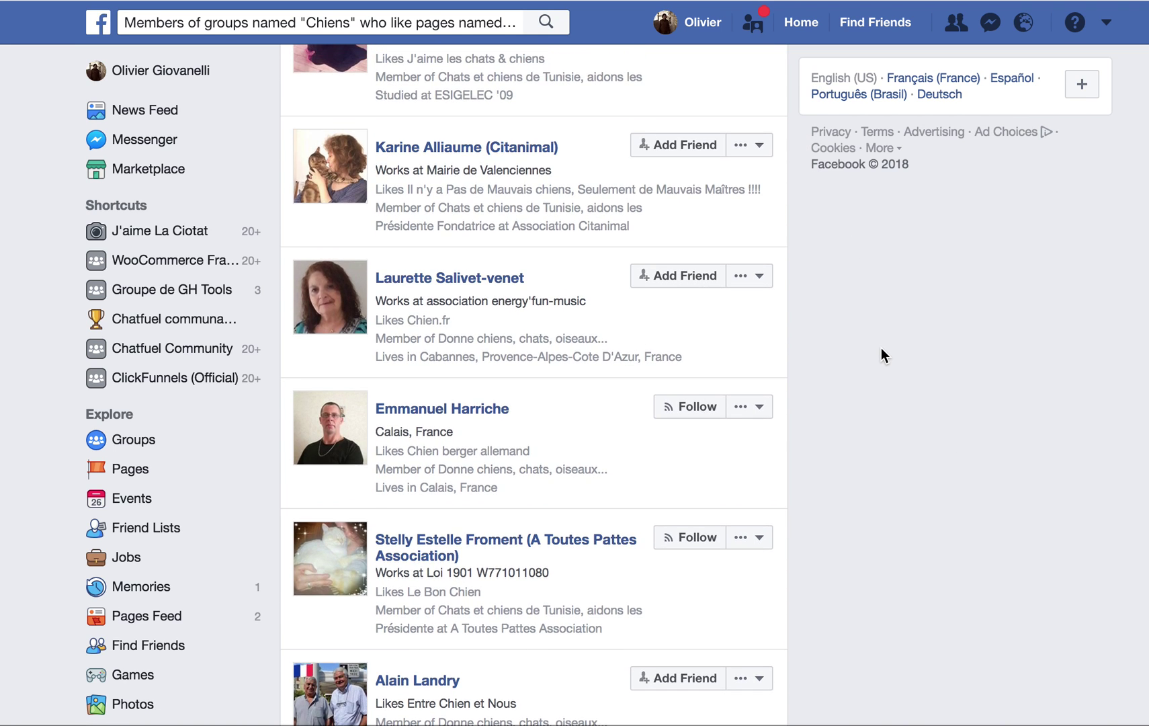
{"action": "scroll", "coordinate": [881, 348], "scroll_direction": "up", "scroll_amount": 10}
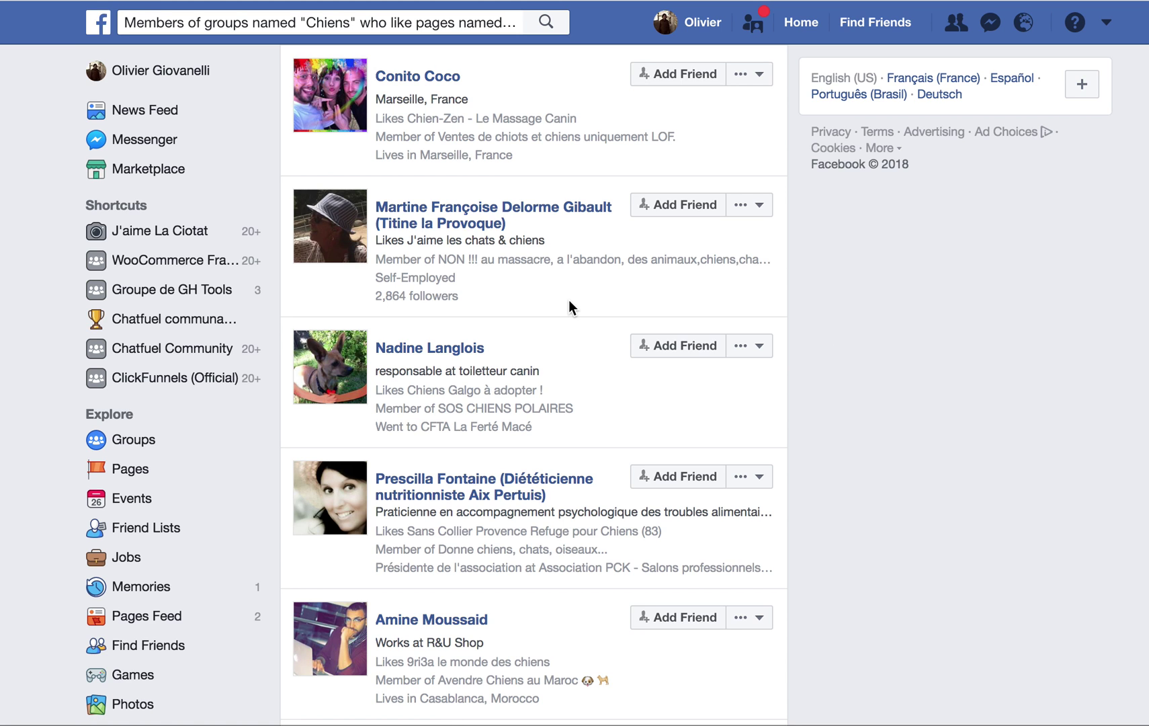
Load more of the matching people and compare the dog pages they like with their group memberships
{"action": "scroll", "coordinate": [569, 302], "scroll_direction": "down", "scroll_amount": 20}
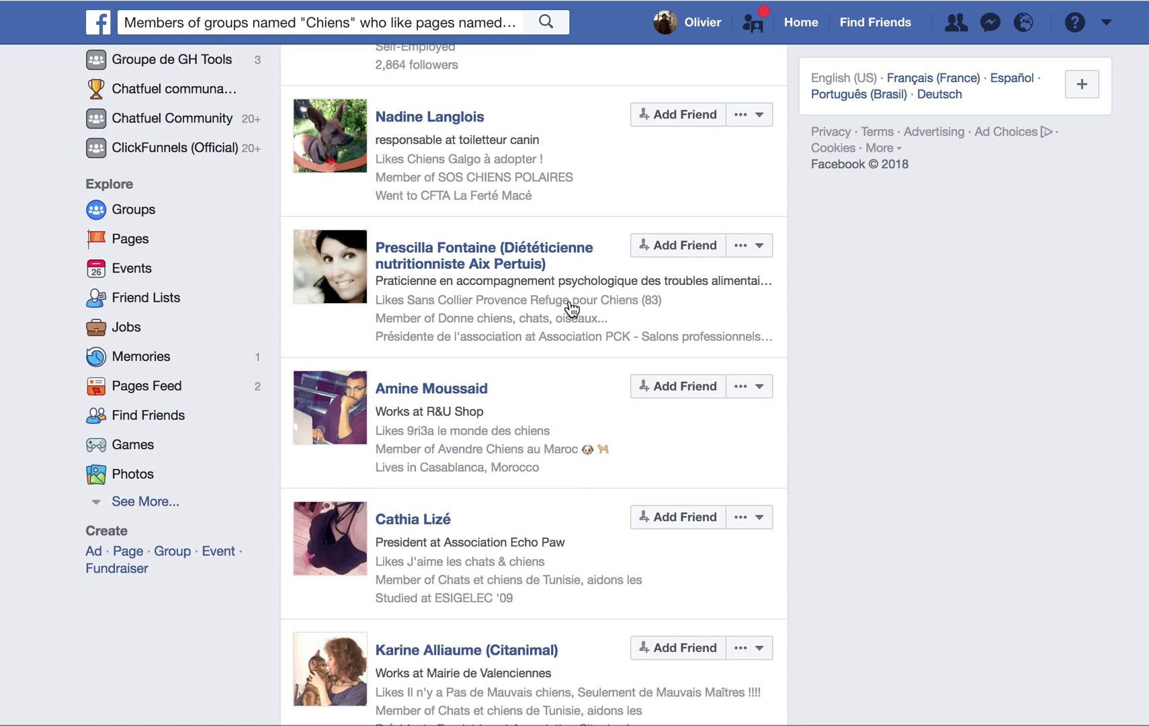
{"action": "scroll", "coordinate": [568, 300], "scroll_direction": "down", "scroll_amount": 10}
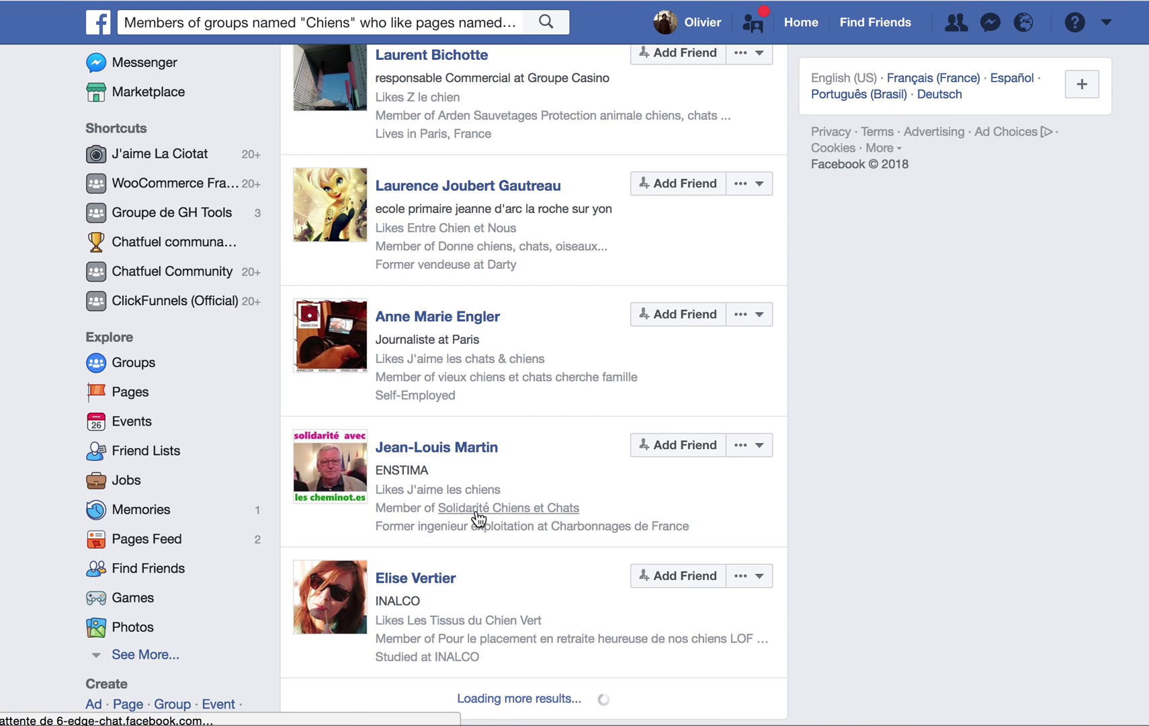
{"action": "mouse_move", "coordinate": [475, 509]}
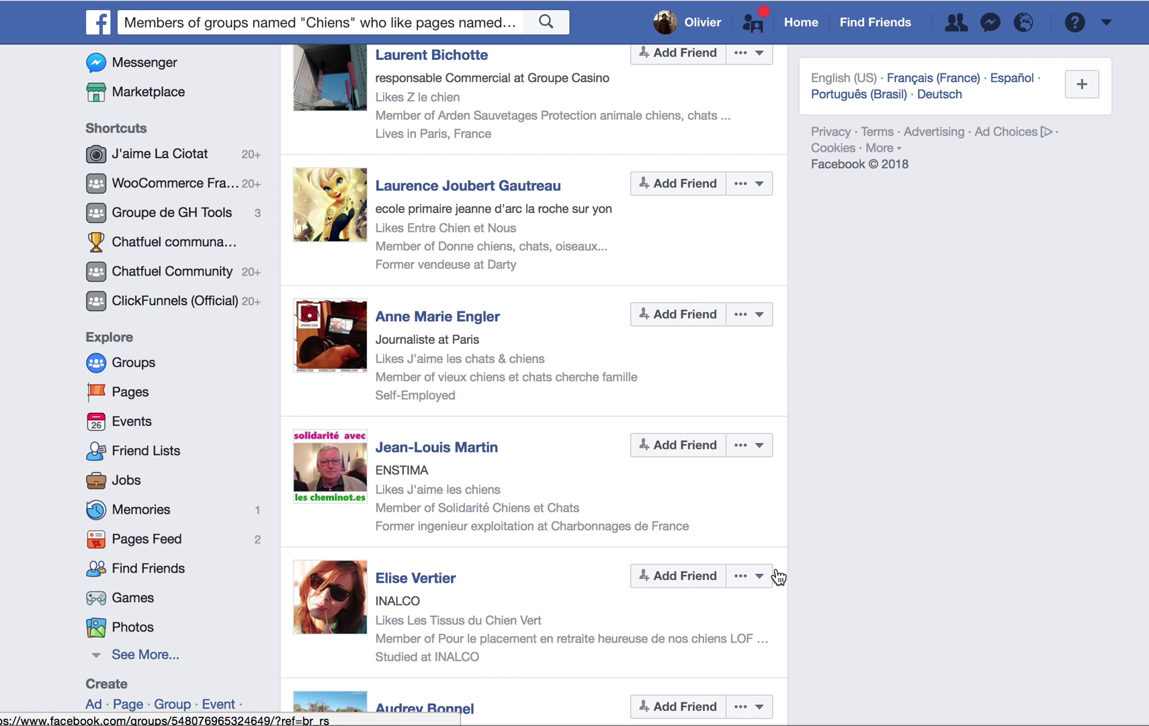
{"action": "scroll", "coordinate": [781, 534], "scroll_direction": "down", "scroll_amount": 14}
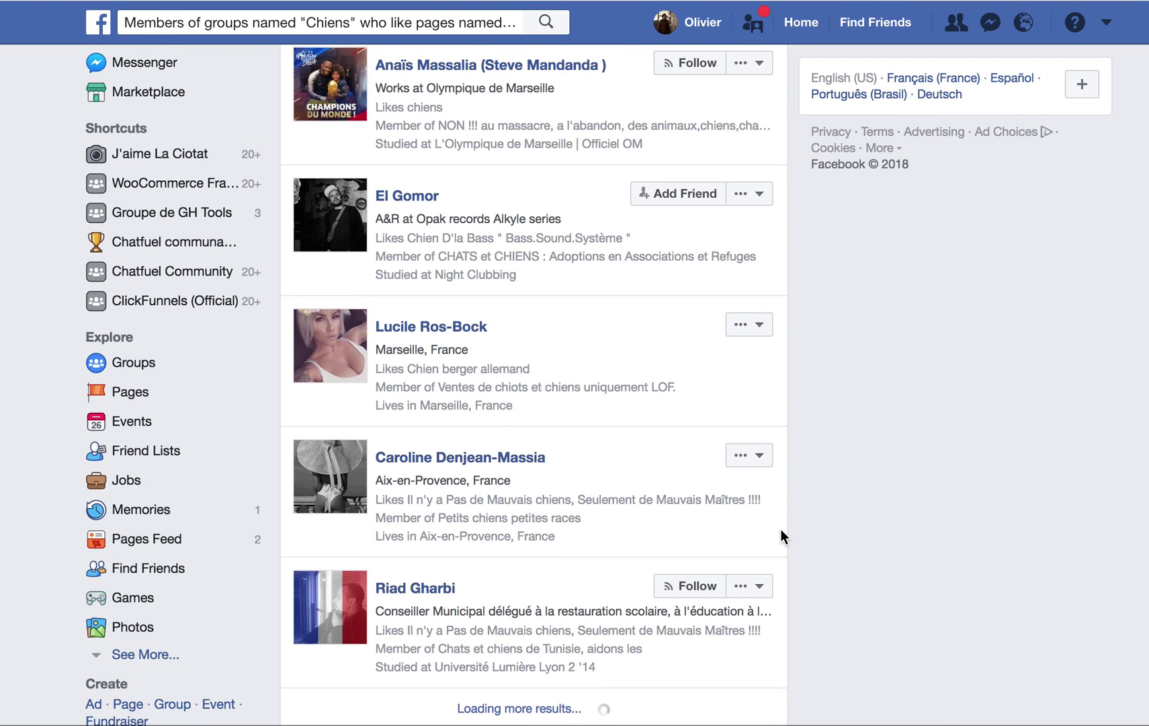
{"action": "scroll", "coordinate": [780, 528], "scroll_direction": "up", "scroll_amount": 2}
{"action": "scroll", "coordinate": [781, 529], "scroll_direction": "down", "scroll_amount": 10}
{"action": "scroll", "coordinate": [781, 529], "scroll_direction": "down", "scroll_amount": 3}
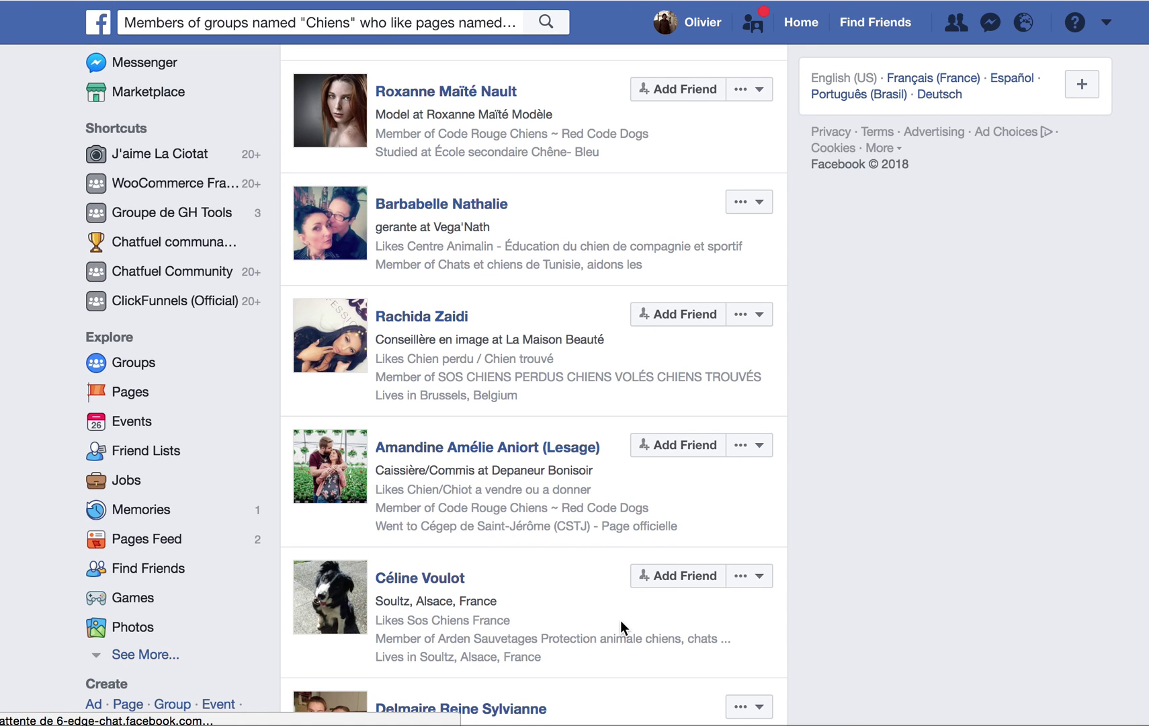
{"action": "scroll", "coordinate": [611, 641], "scroll_direction": "down", "scroll_amount": 10}
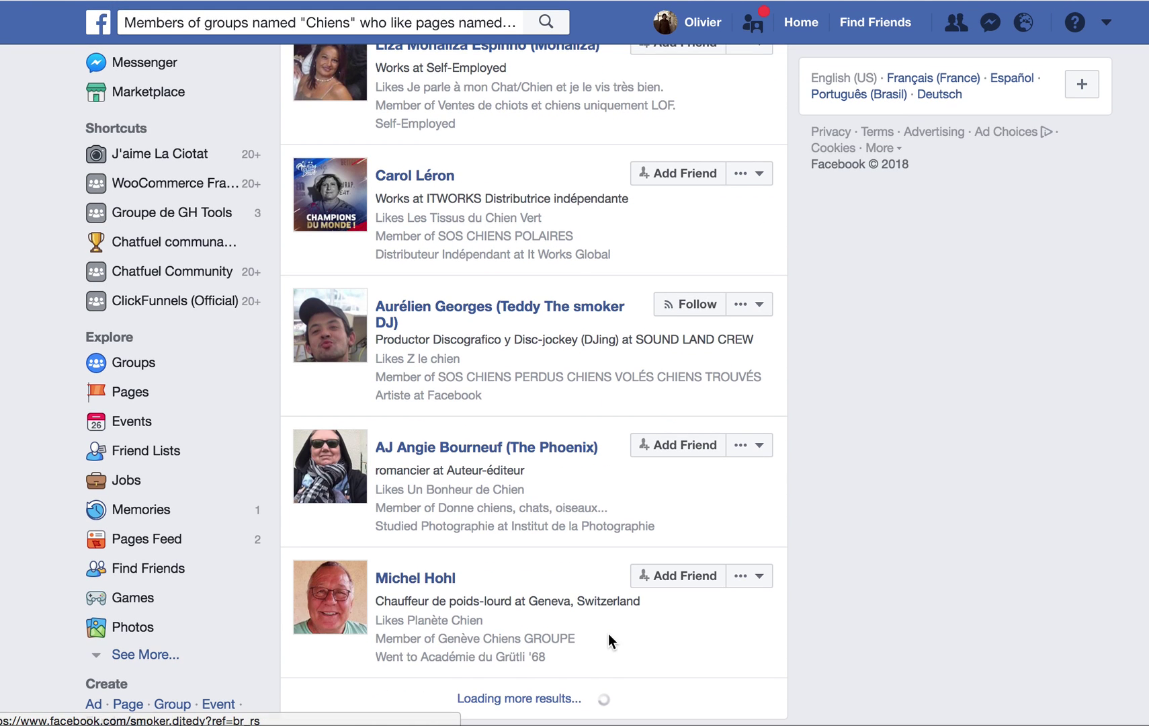
Search Google for "boutique animaux" in a new browser tab and look through the results for online pet shops
{"action": "left_click", "coordinate": [572, 86]}
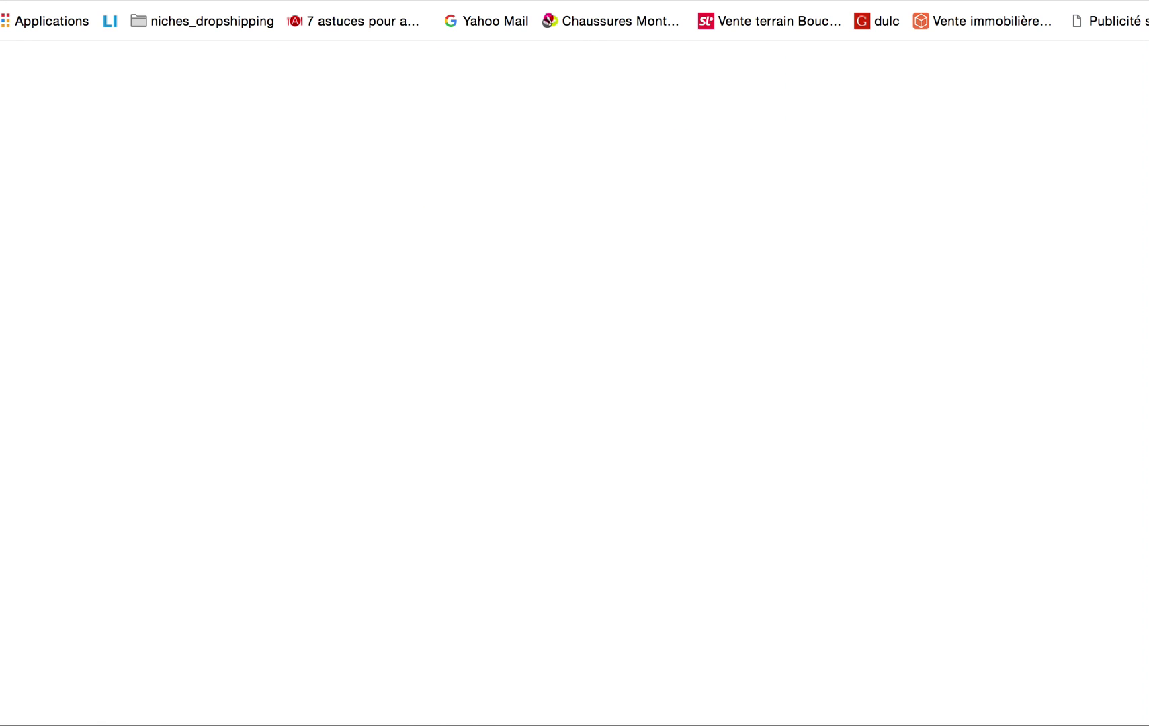
{"action": "type", "text": "boutiu"}
{"action": "key", "text": "BackSpace"}
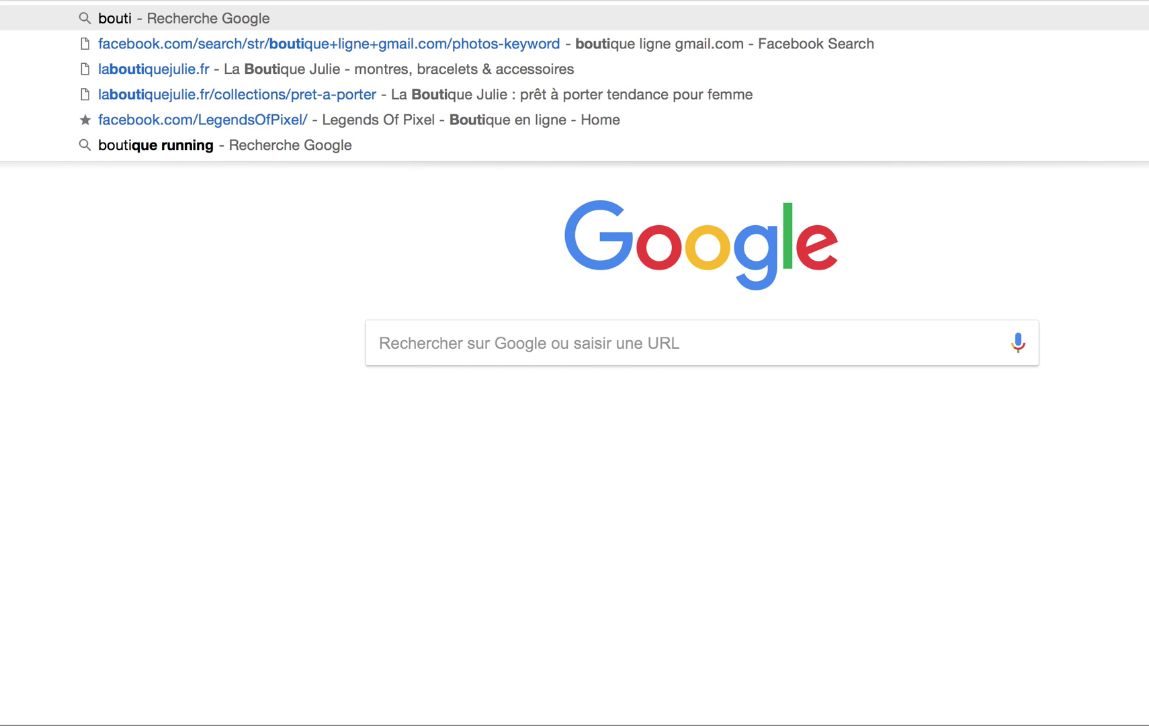
{"action": "type", "text": "que anima"}
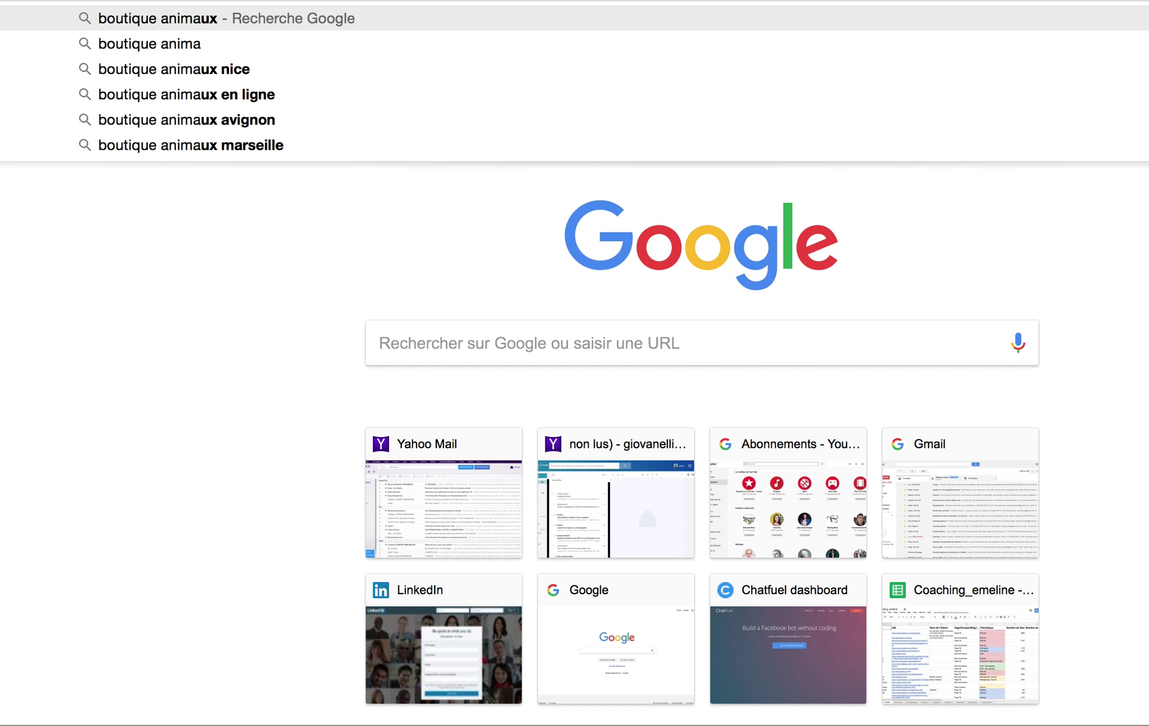
{"action": "key", "text": "Return"}
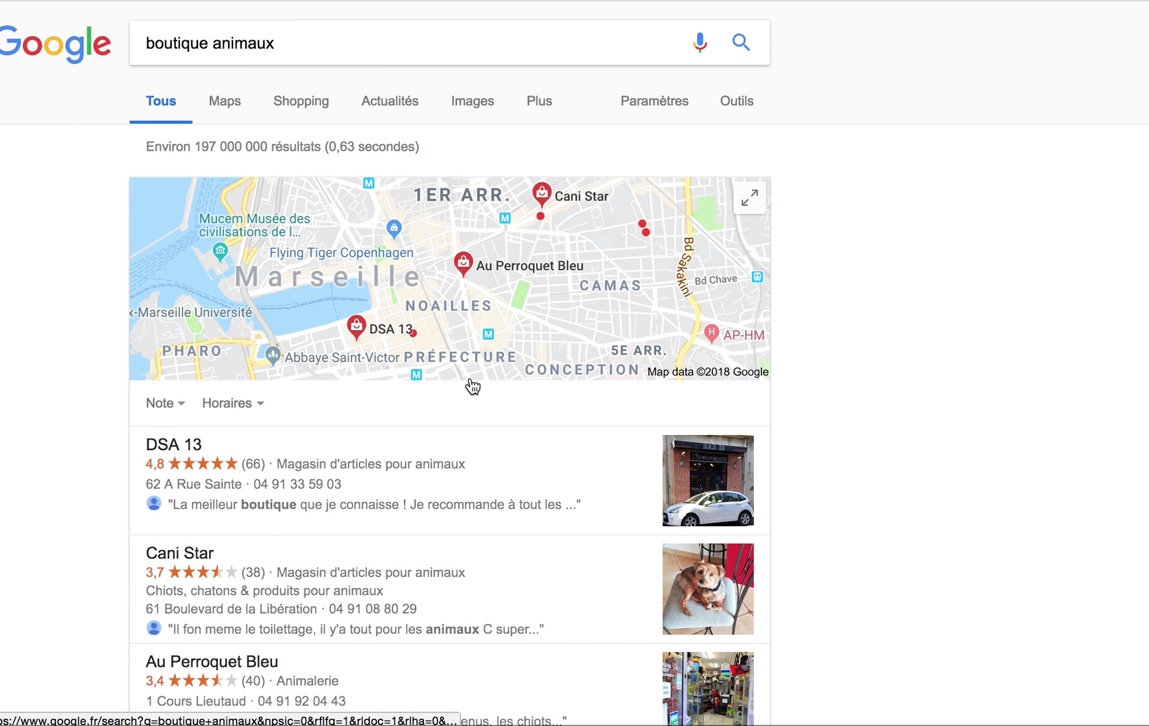
{"action": "scroll", "coordinate": [470, 385], "scroll_direction": "down", "scroll_amount": 4}
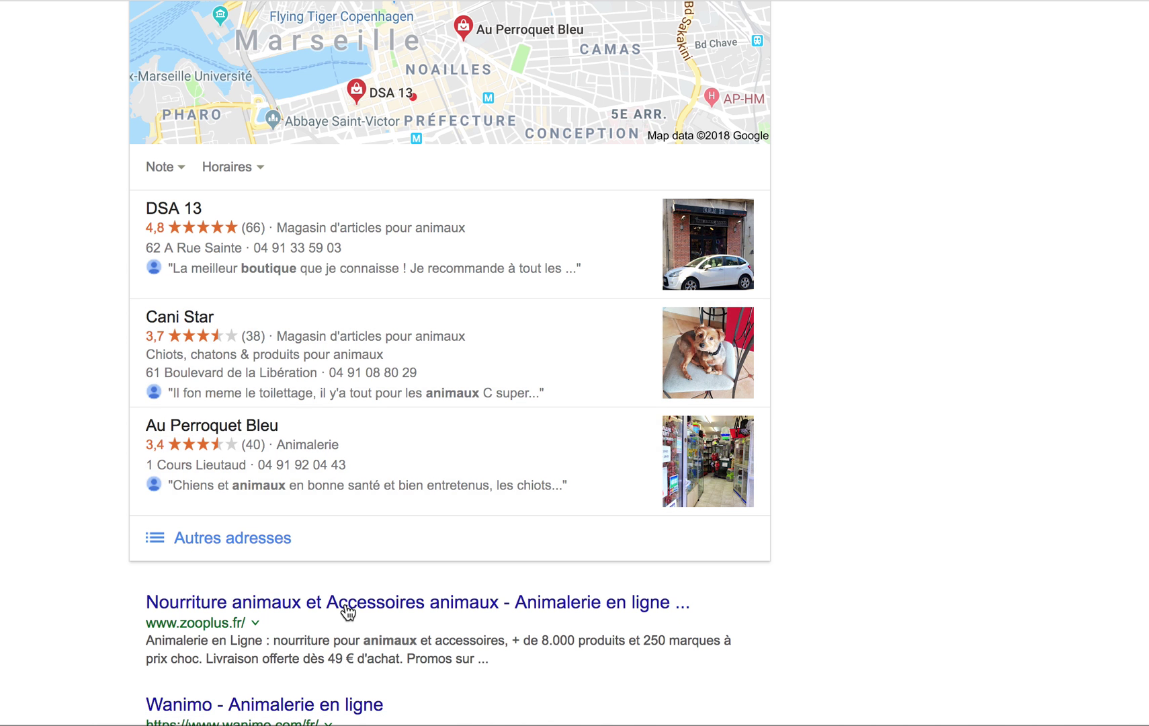
{"action": "scroll", "coordinate": [347, 610], "scroll_direction": "down", "scroll_amount": 7}
{"action": "scroll", "coordinate": [346, 609], "scroll_direction": "up", "scroll_amount": 5}
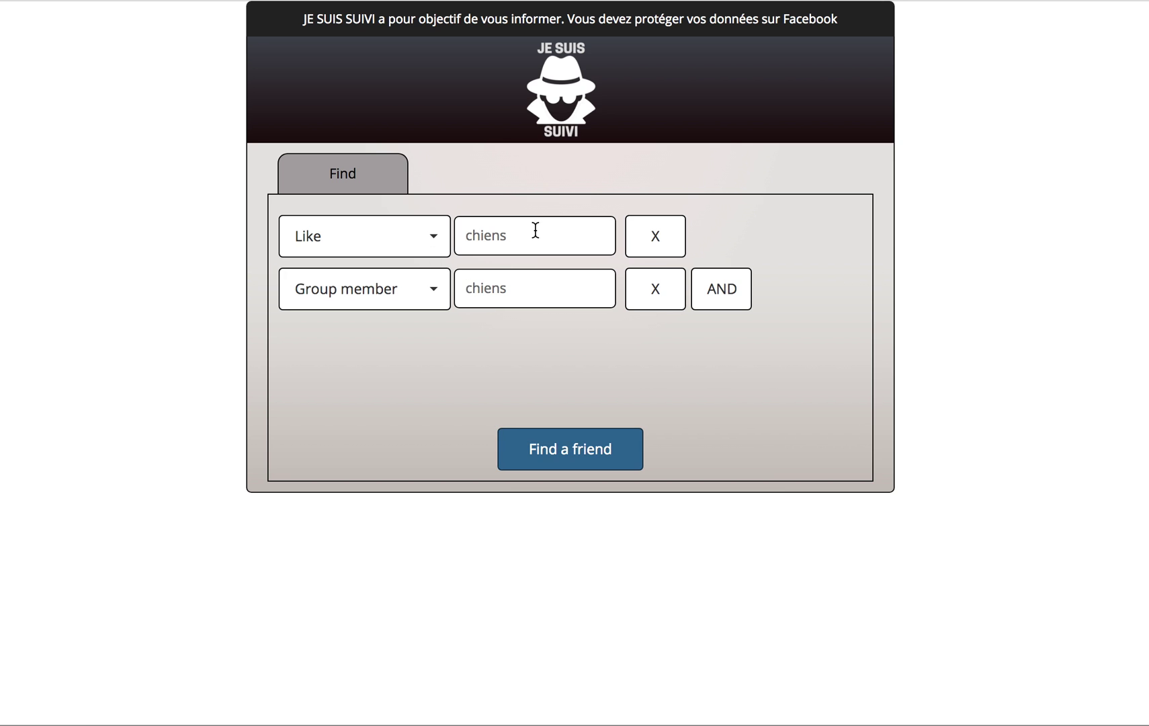
Back in Je Suis Suivi, replace the Like criterion's keyword with "zooplus" and look through the suggested pages for the French one
{"action": "double_click", "coordinate": [558, 230]}
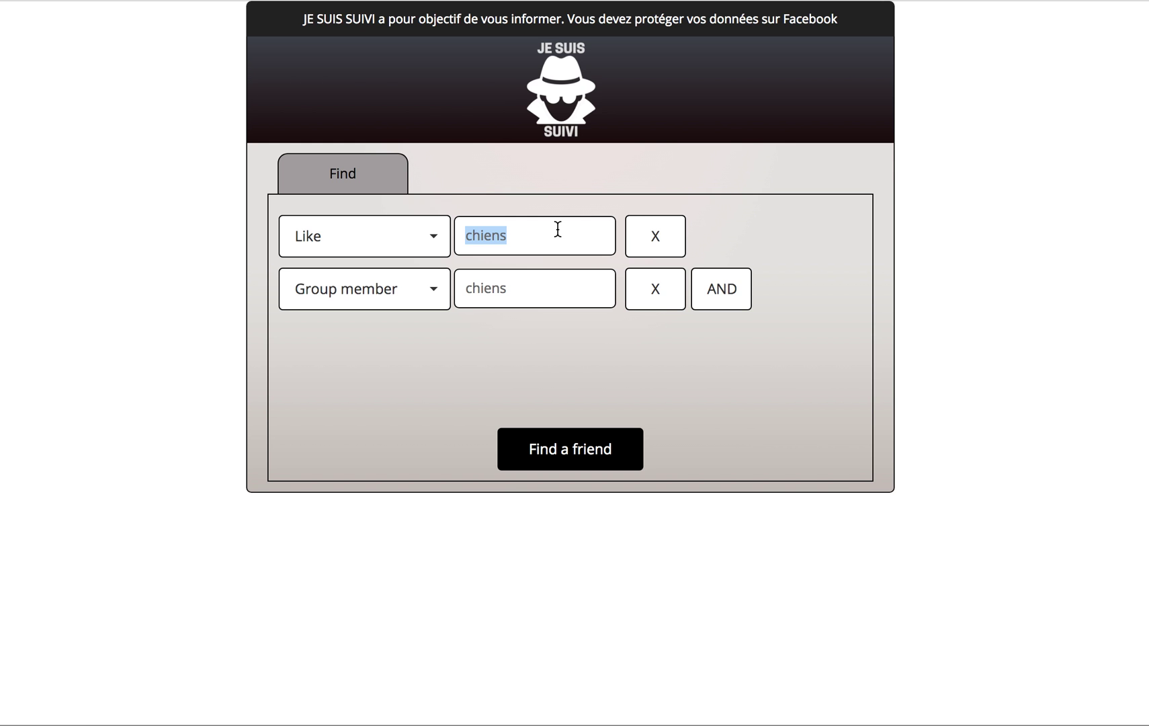
{"action": "type", "text": "ooplus"}
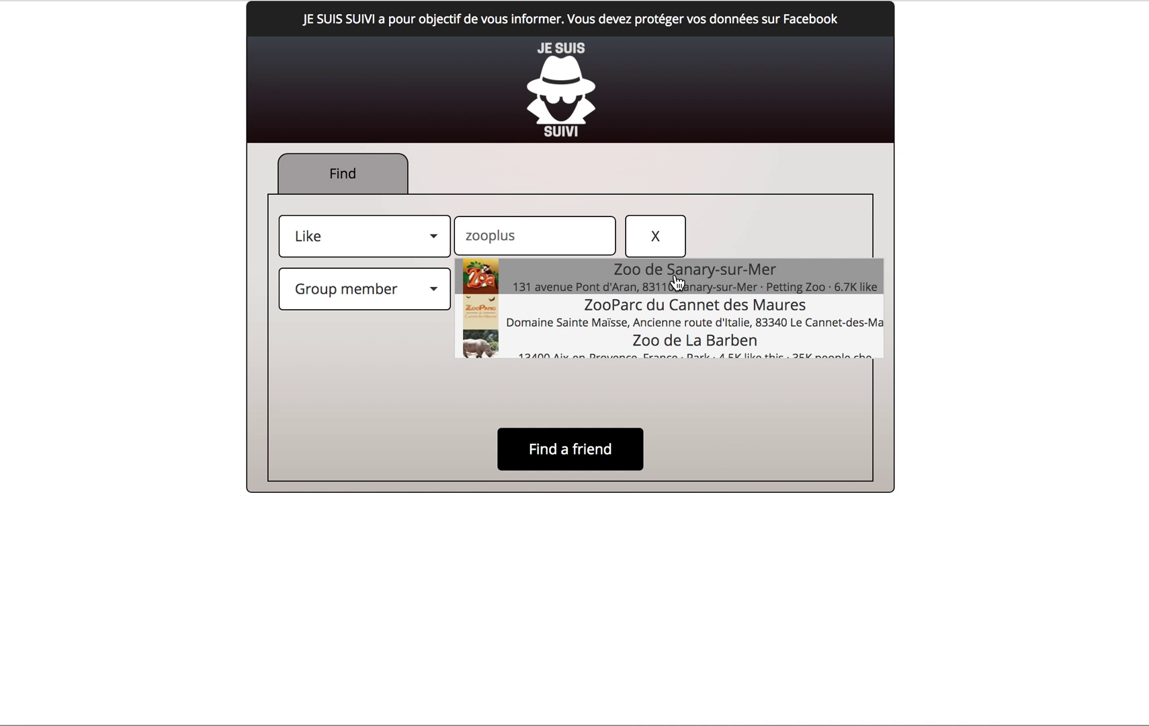
{"action": "key", "text": "BackSpace"}
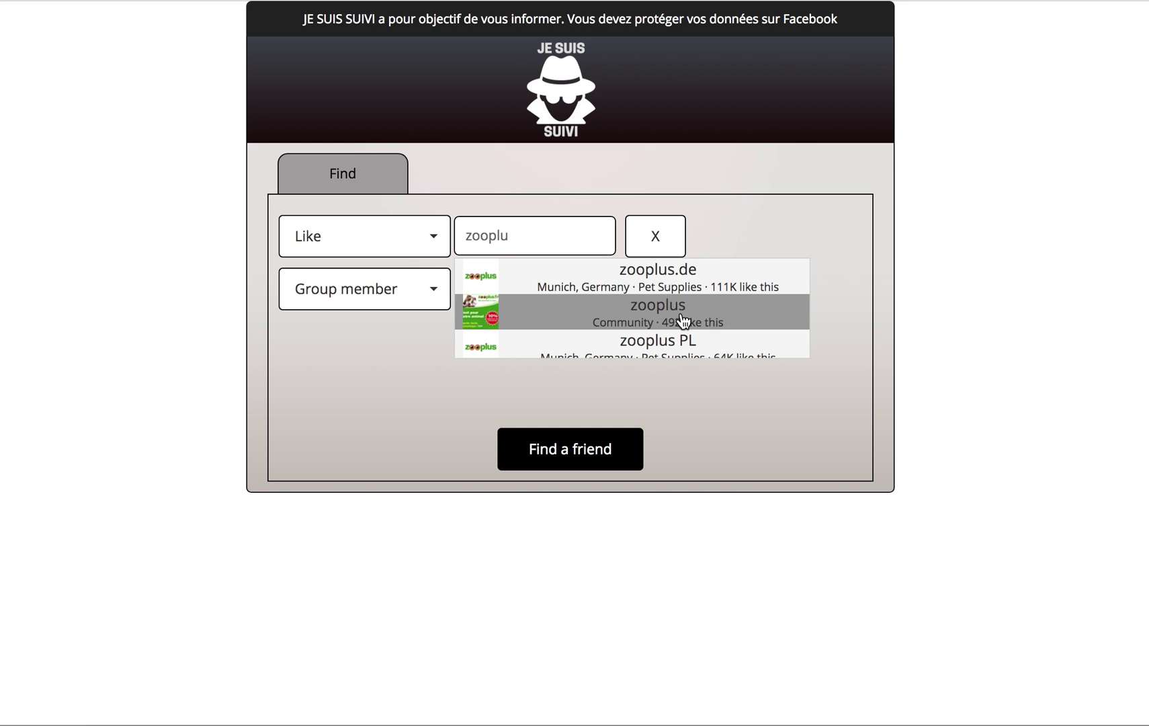
{"action": "scroll", "coordinate": [683, 321], "scroll_direction": "down", "scroll_amount": 3}
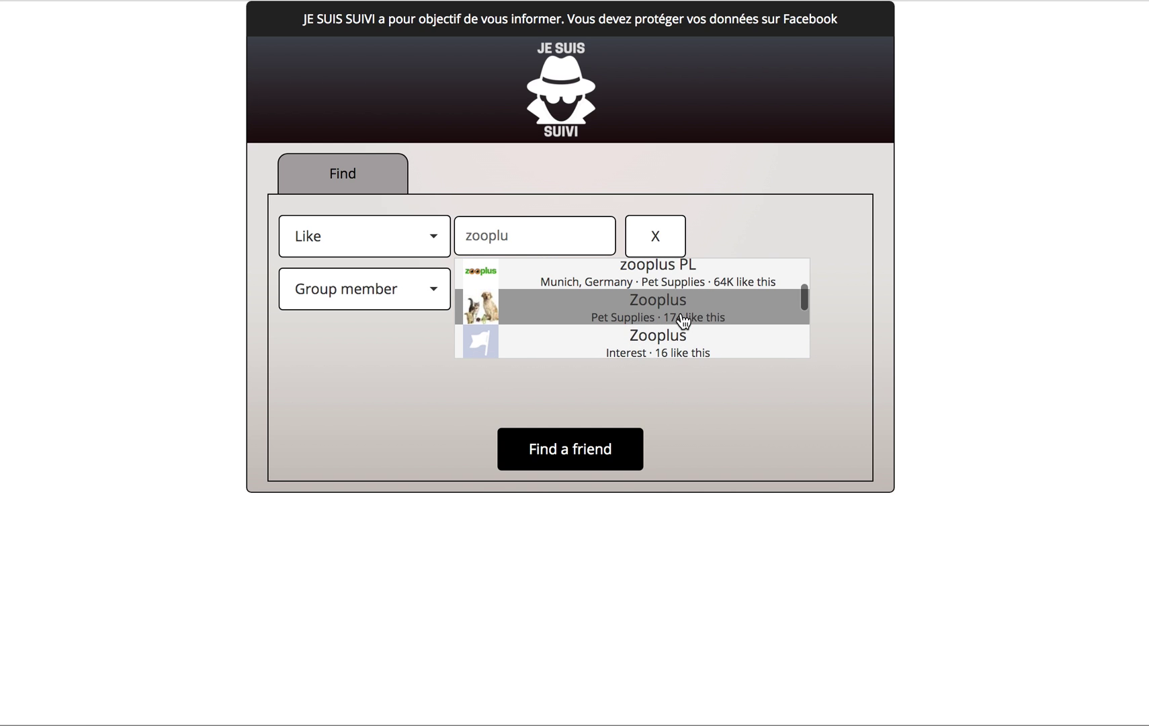
{"action": "scroll", "coordinate": [683, 320], "scroll_direction": "down", "scroll_amount": 3}
{"action": "scroll", "coordinate": [683, 321], "scroll_direction": "up", "scroll_amount": 5}
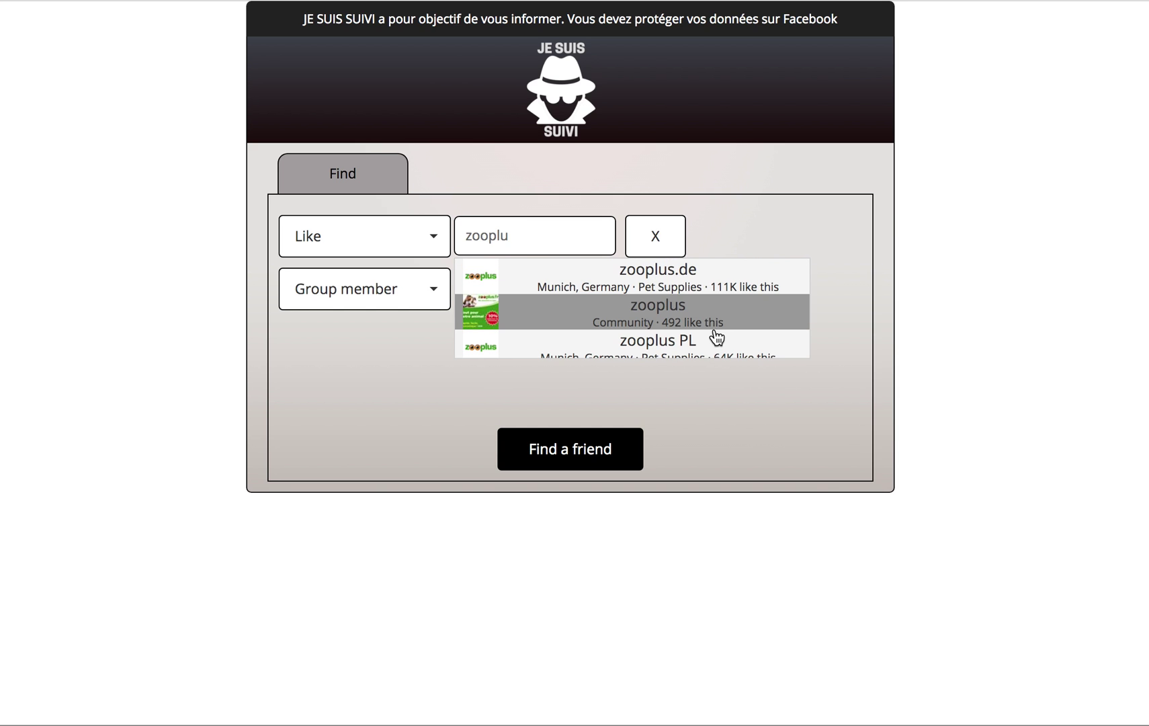
{"action": "scroll", "coordinate": [708, 310], "scroll_direction": "down", "scroll_amount": 1}
{"action": "scroll", "coordinate": [707, 310], "scroll_direction": "down", "scroll_amount": 5}
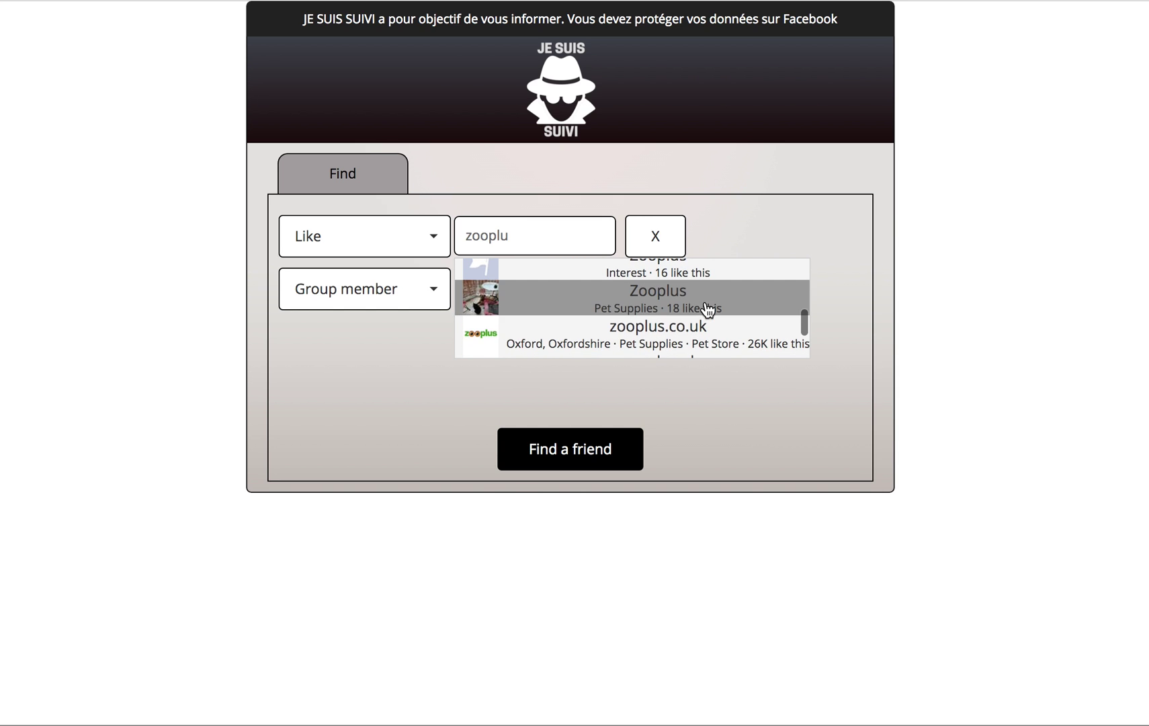
{"action": "scroll", "coordinate": [708, 310], "scroll_direction": "down", "scroll_amount": 1}
{"action": "scroll", "coordinate": [708, 310], "scroll_direction": "up", "scroll_amount": 1}
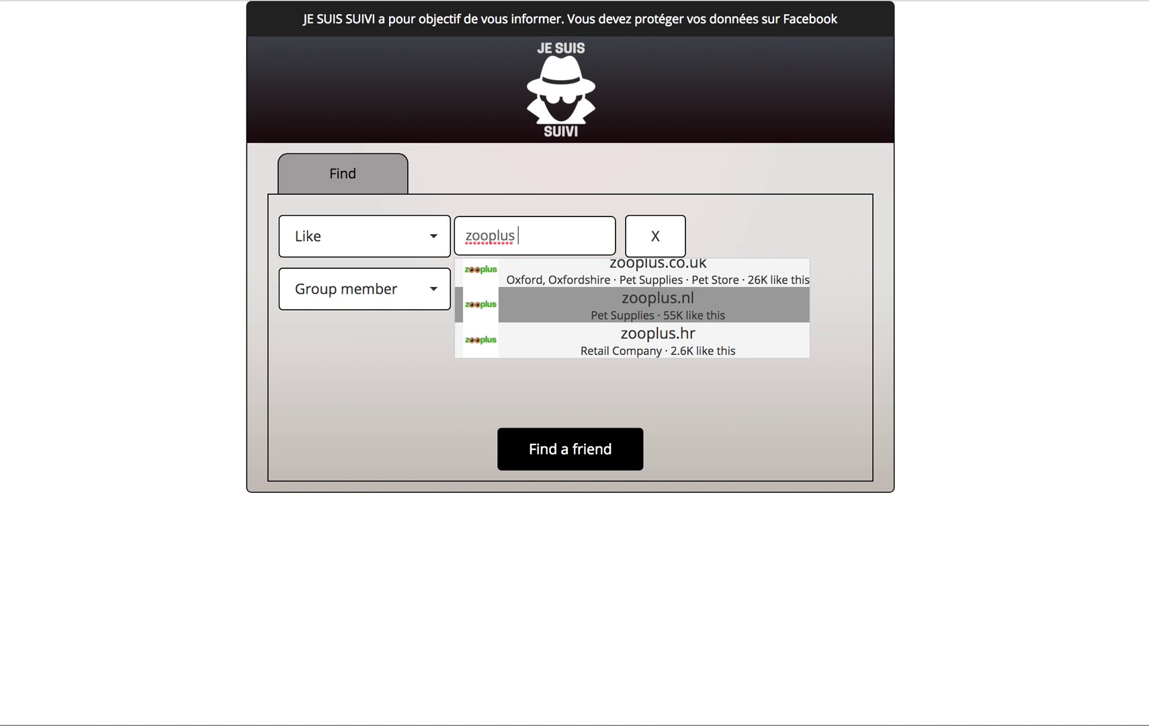
Refine the Like keyword to "zooplus fr", choose the suggested page zooplus FR, and run the friend search
{"action": "type", "text": "fr"}
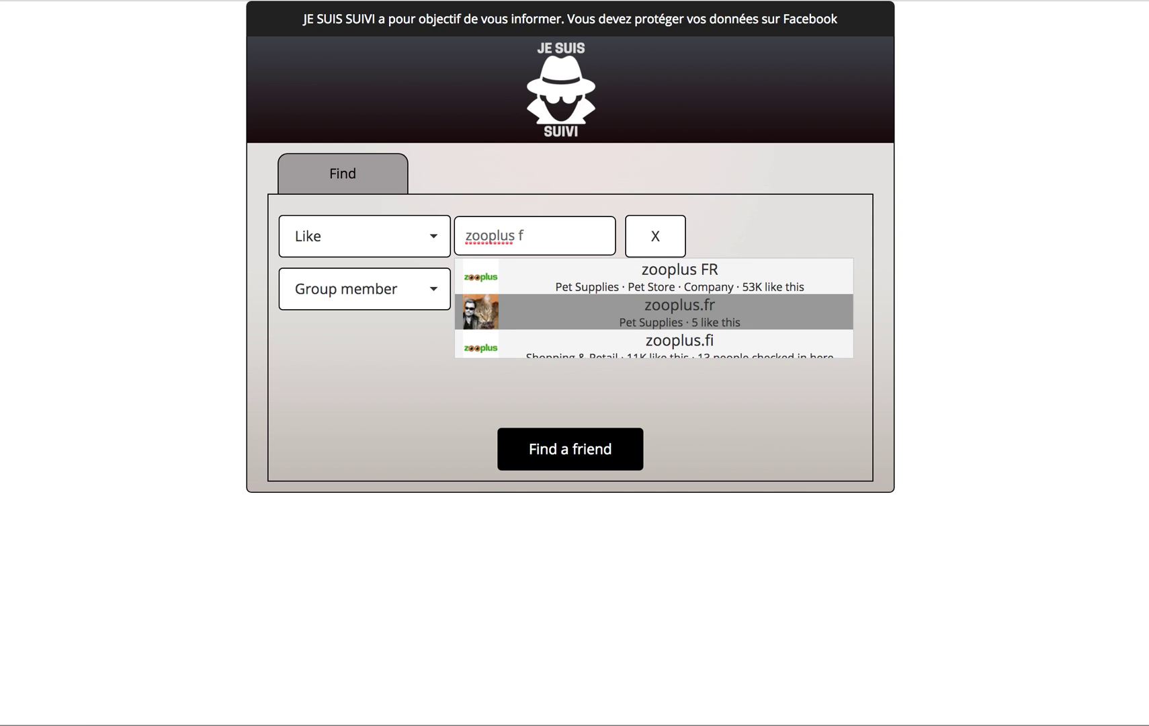
{"action": "left_click", "coordinate": [713, 275]}
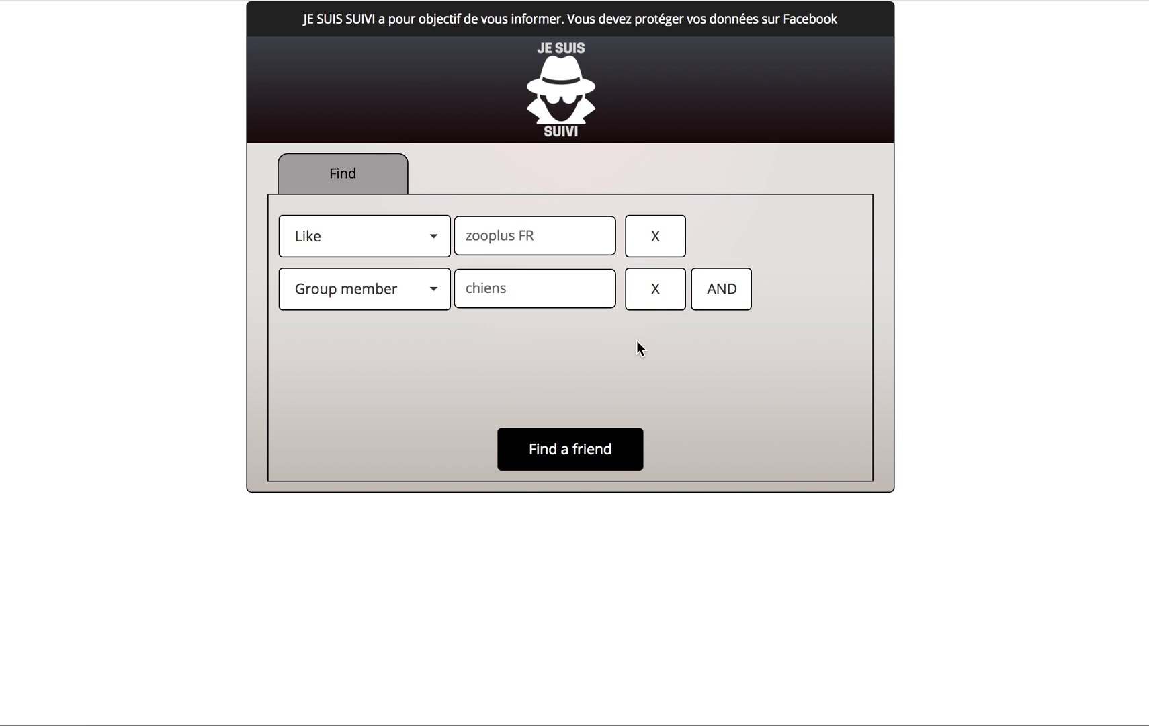
{"action": "left_click", "coordinate": [606, 437]}
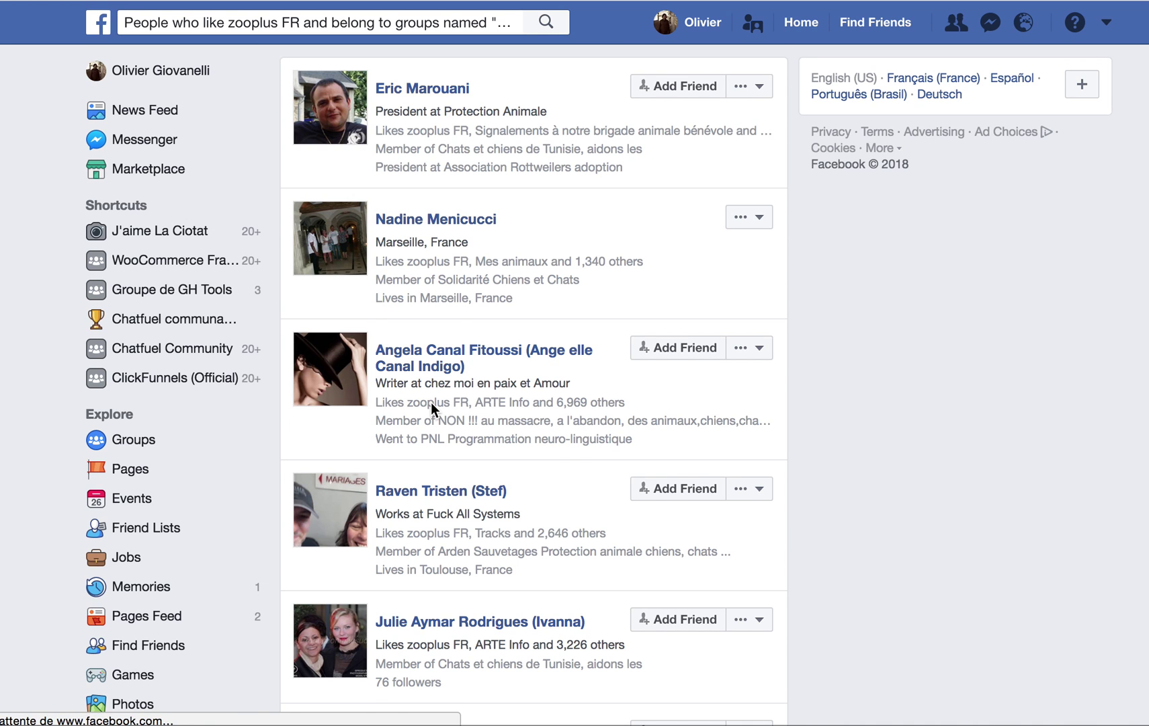
Examine the Facebook users who like zooplus FR and belong to groups named "chiens"
{"action": "scroll", "coordinate": [434, 404], "scroll_direction": "down", "scroll_amount": 3}
{"action": "scroll", "coordinate": [433, 411], "scroll_direction": "down", "scroll_amount": 2}
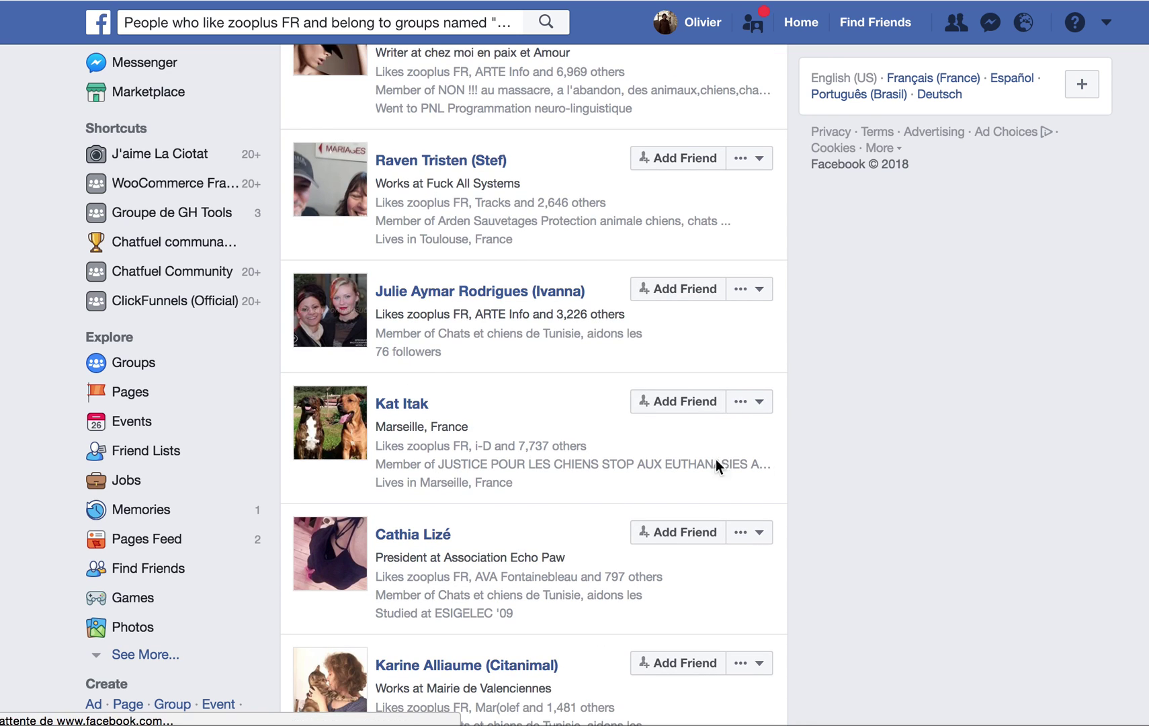
{"action": "scroll", "coordinate": [935, 503], "scroll_direction": "down", "scroll_amount": 2}
{"action": "scroll", "coordinate": [934, 505], "scroll_direction": "down", "scroll_amount": 2}
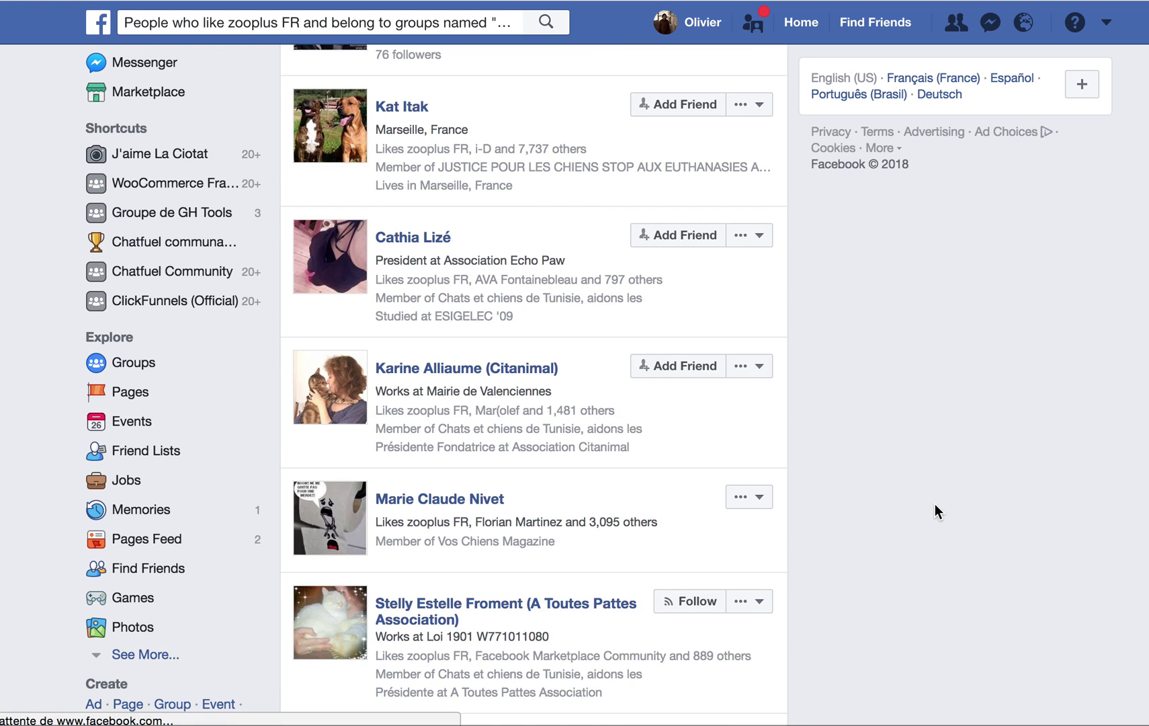
{"action": "scroll", "coordinate": [935, 503], "scroll_direction": "down", "scroll_amount": 1}
{"action": "scroll", "coordinate": [845, 441], "scroll_direction": "up", "scroll_amount": 3}
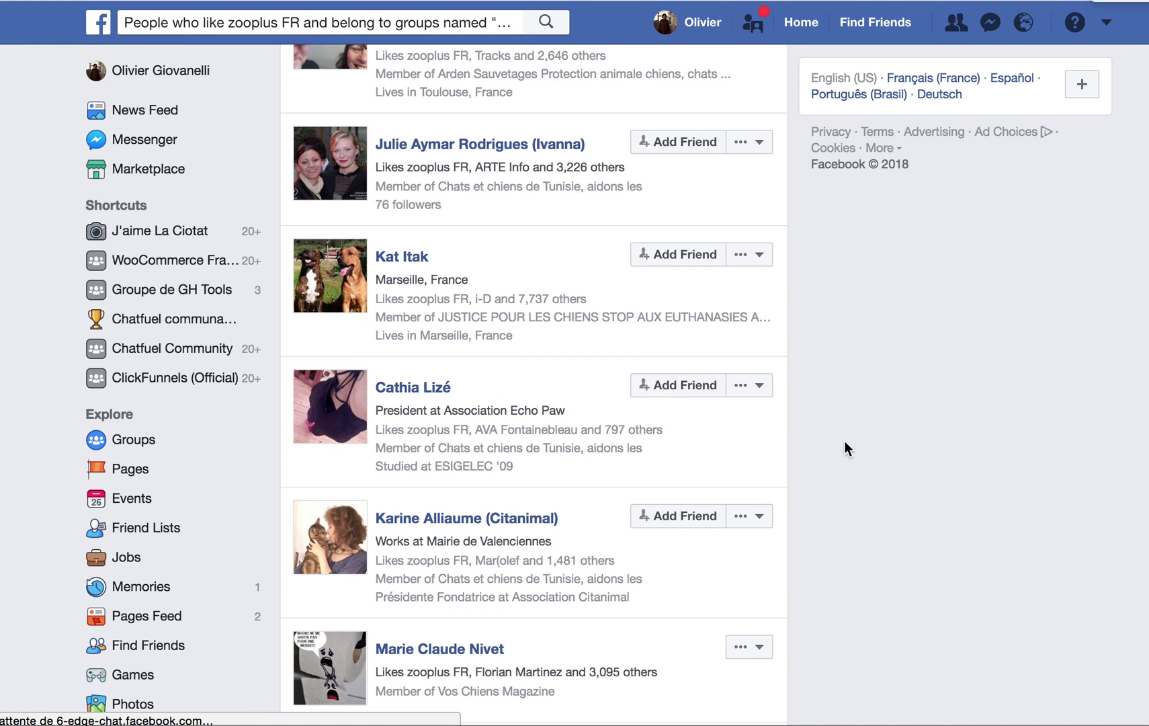
Look further through the matching users and open the profile of the one from Marseille pictured with two dogs in a new tab
{"action": "scroll", "coordinate": [845, 440], "scroll_direction": "down", "scroll_amount": 10}
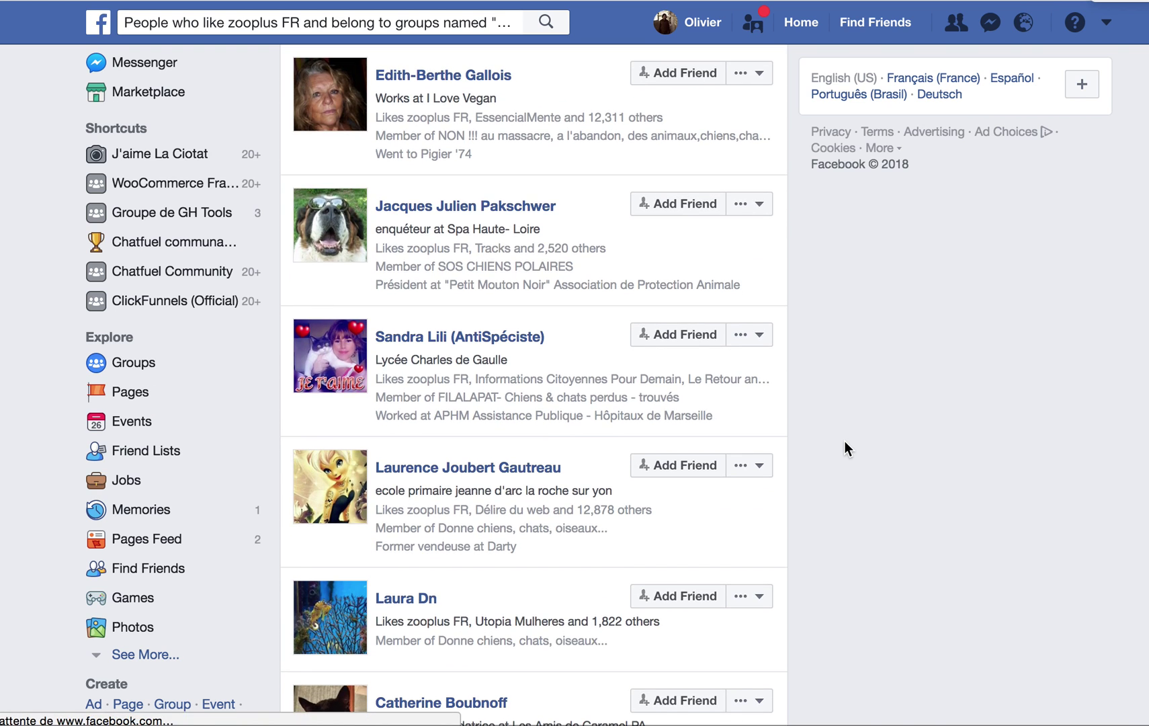
{"action": "scroll", "coordinate": [845, 441], "scroll_direction": "down", "scroll_amount": 7}
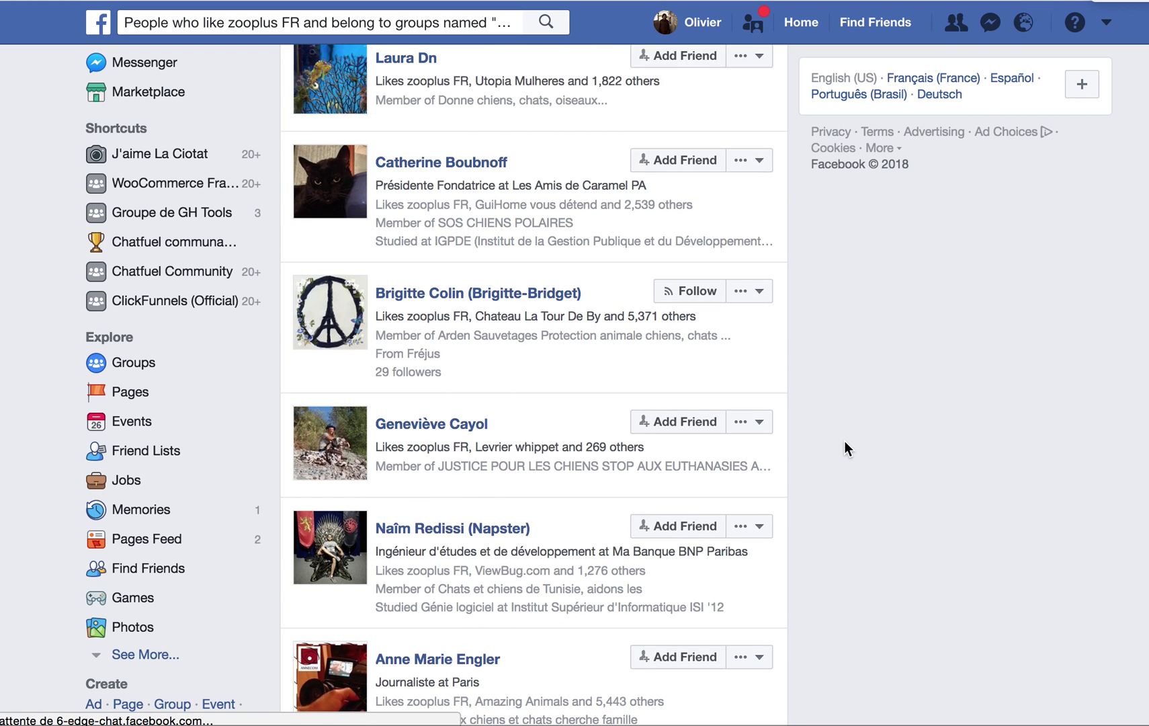
{"action": "scroll", "coordinate": [845, 441], "scroll_direction": "up", "scroll_amount": 15}
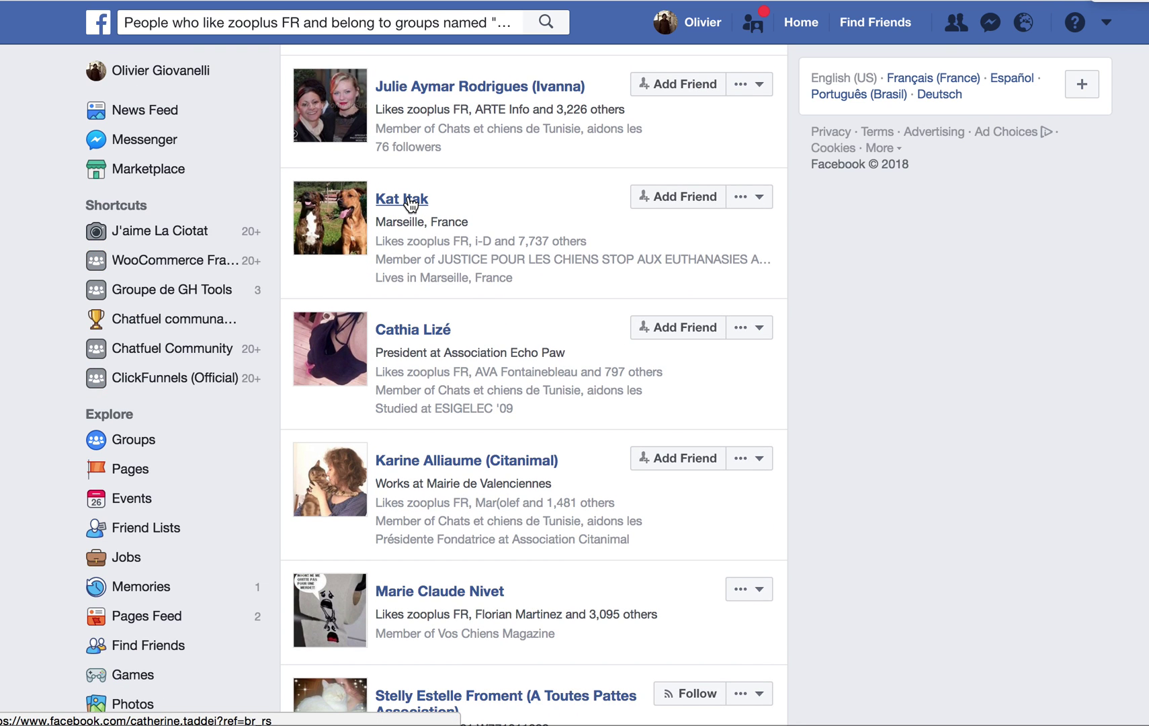
{"action": "right_click", "coordinate": [414, 200]}
{"action": "left_click", "coordinate": [437, 207]}
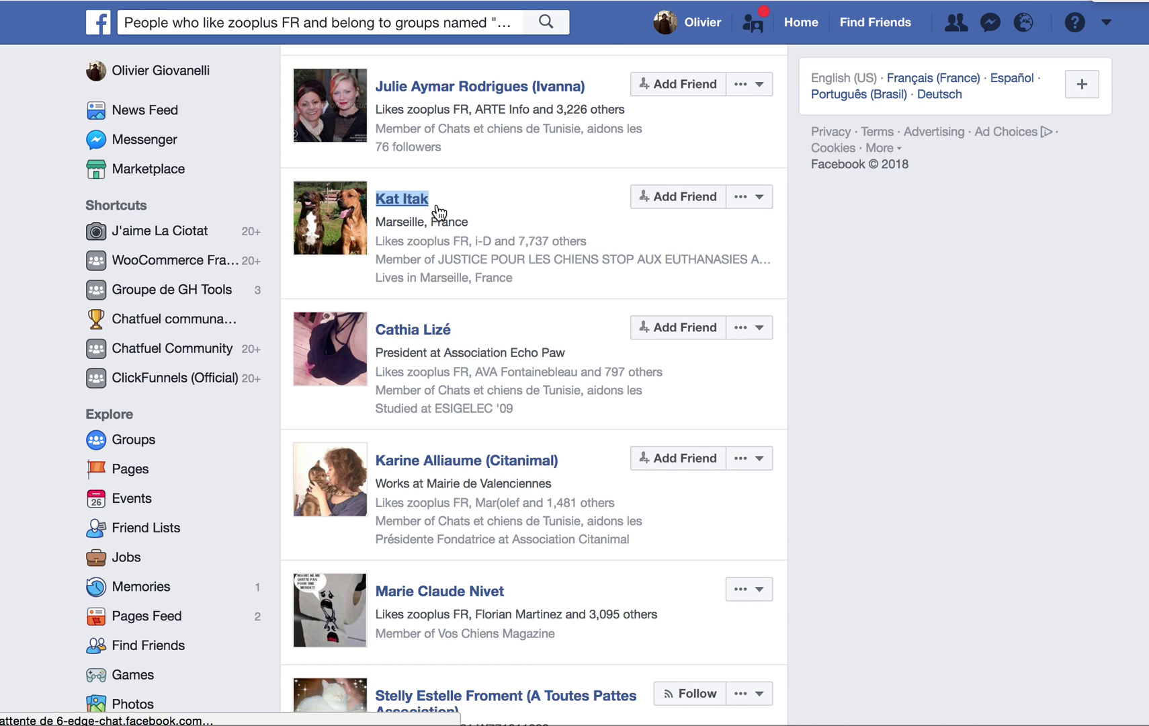
{"action": "key", "text": "ctrl+Tab"}
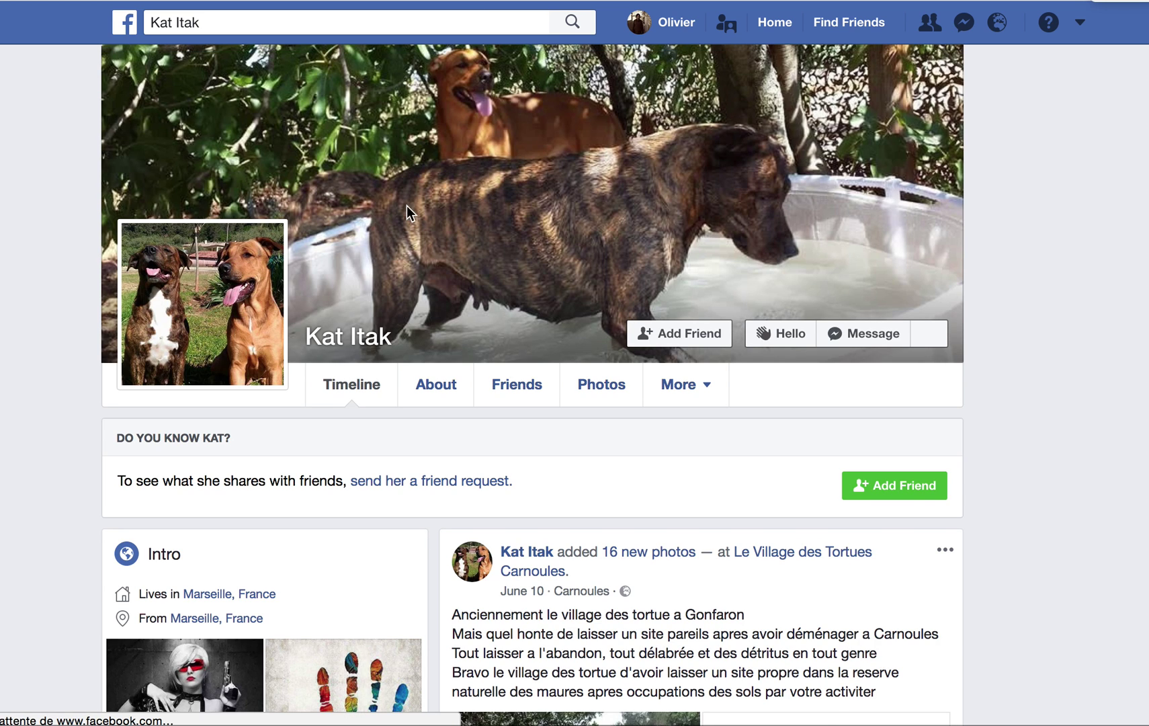
Open the list of all pages liked by the Marseille user from their profile
{"action": "scroll", "coordinate": [379, 253], "scroll_direction": "down", "scroll_amount": 2}
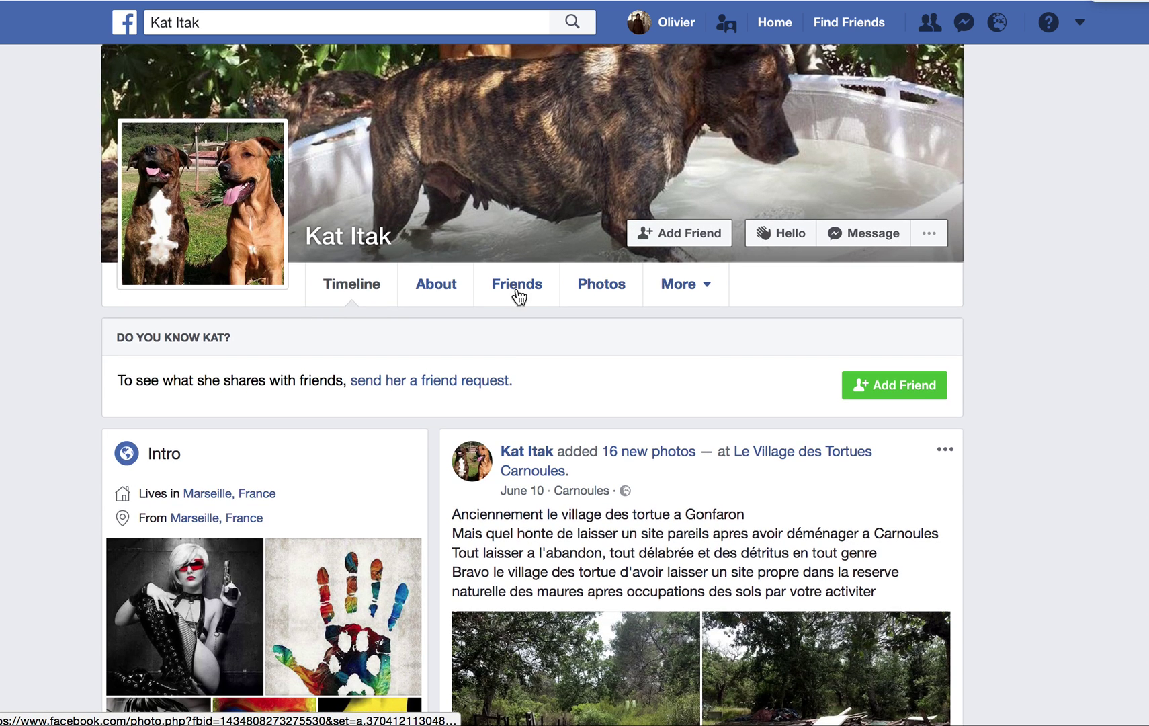
{"action": "scroll", "coordinate": [676, 294], "scroll_direction": "down", "scroll_amount": 1}
{"action": "left_click", "coordinate": [687, 284]}
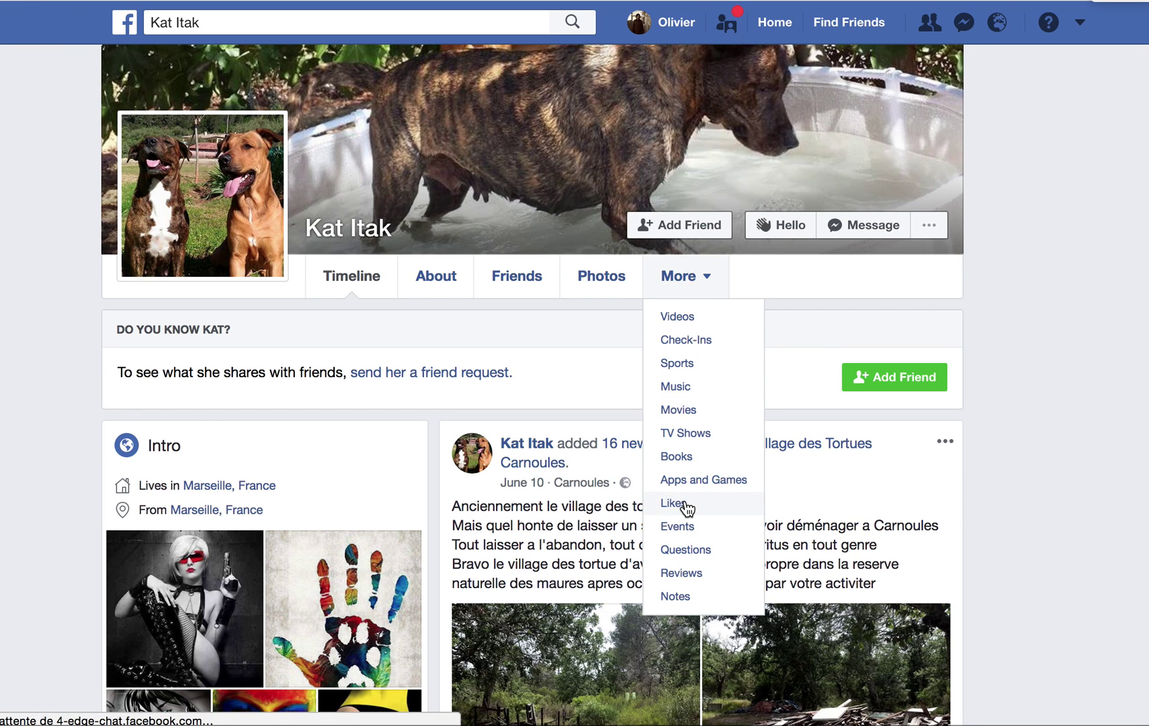
{"action": "left_click", "coordinate": [684, 503]}
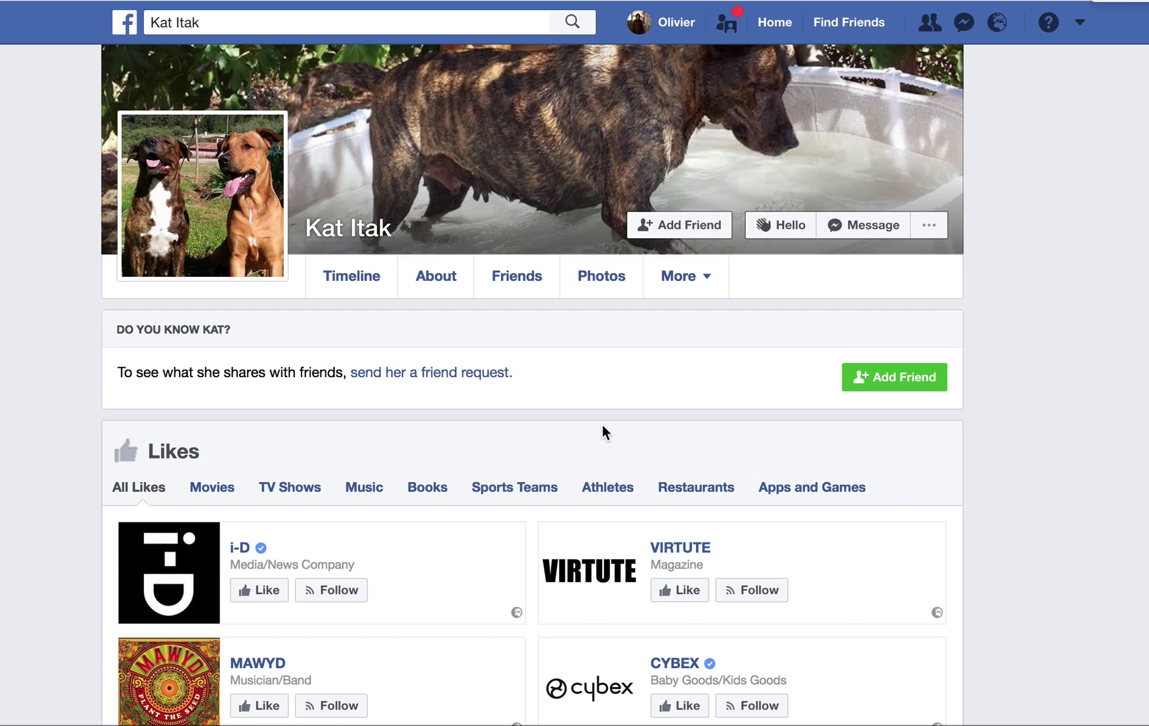
Examine the Marseille user's liked pages for other dog-related pages, including a preview of "J'aime les chats & chiens"
{"action": "scroll", "coordinate": [603, 425], "scroll_direction": "down", "scroll_amount": 10}
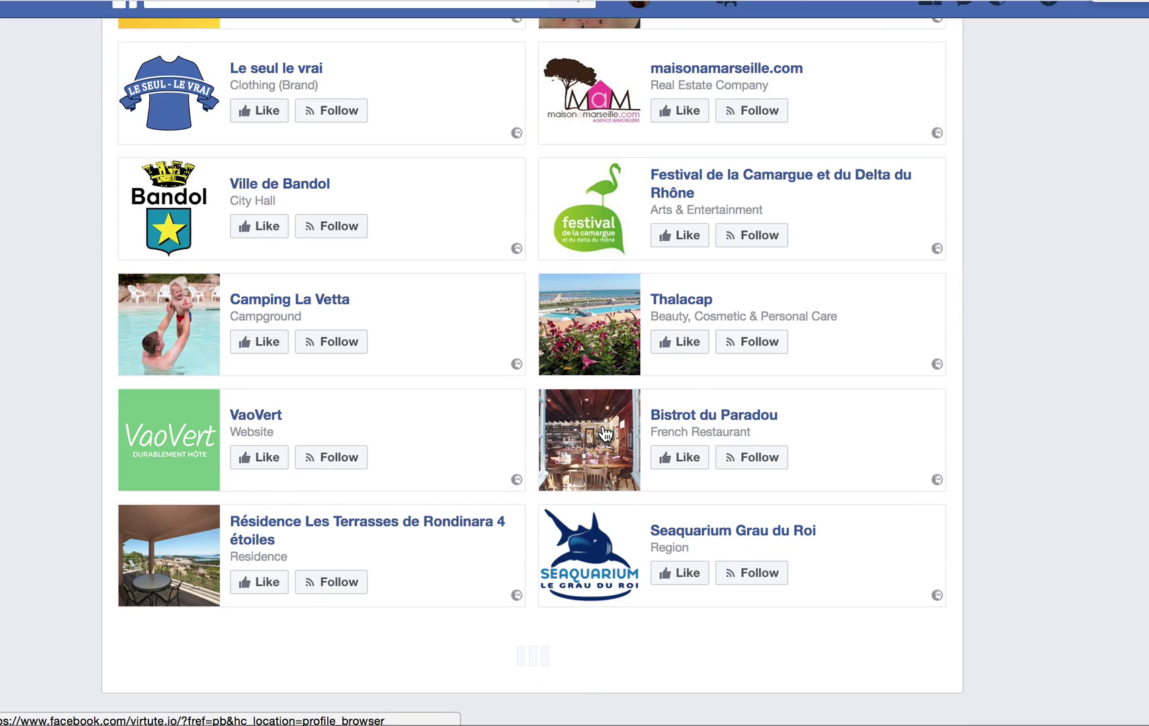
{"action": "scroll", "coordinate": [603, 434], "scroll_direction": "down", "scroll_amount": 10}
{"action": "scroll", "coordinate": [588, 508], "scroll_direction": "up", "scroll_amount": 5}
{"action": "scroll", "coordinate": [588, 508], "scroll_direction": "down", "scroll_amount": 12}
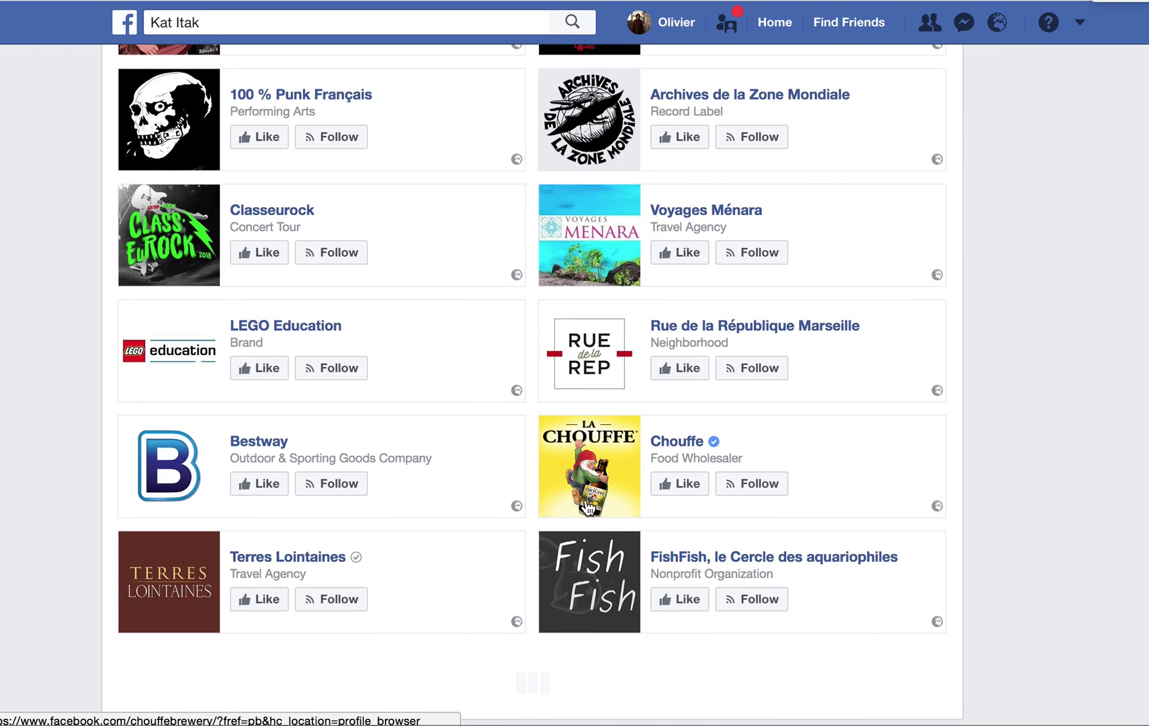
{"action": "scroll", "coordinate": [588, 508], "scroll_direction": "down", "scroll_amount": 7}
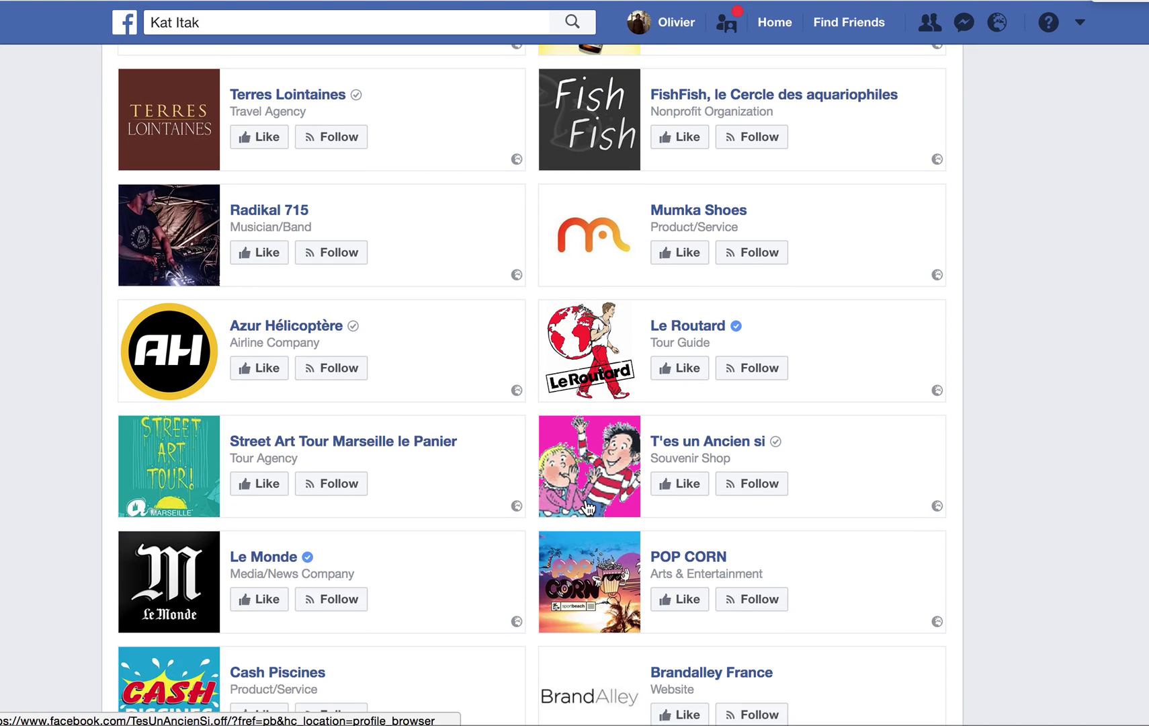
{"action": "scroll", "coordinate": [588, 509], "scroll_direction": "down", "scroll_amount": 10}
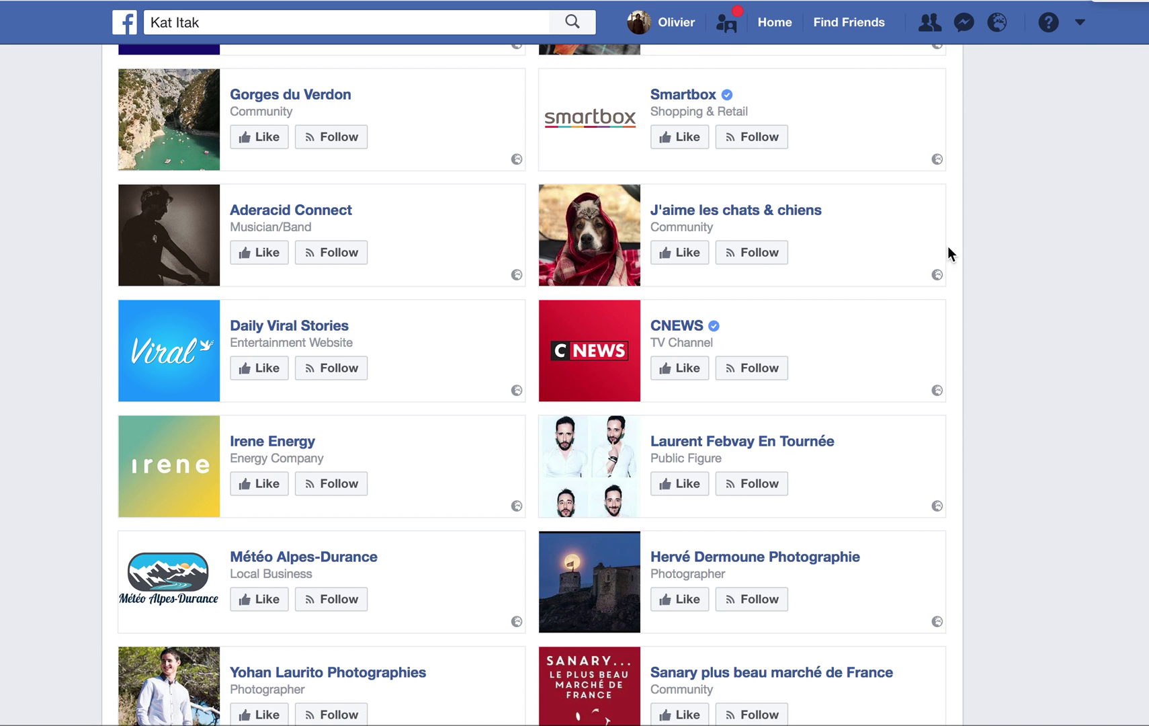
{"action": "mouse_move", "coordinate": [798, 224]}
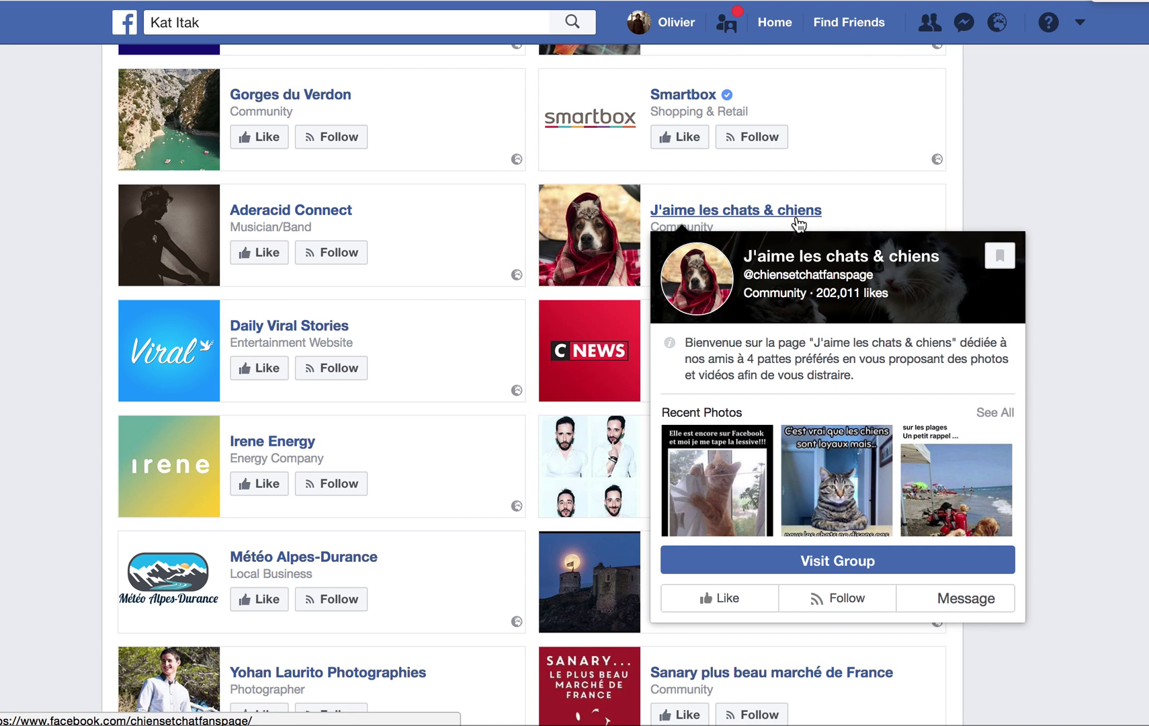
{"action": "scroll", "coordinate": [1052, 201], "scroll_direction": "down", "scroll_amount": 10}
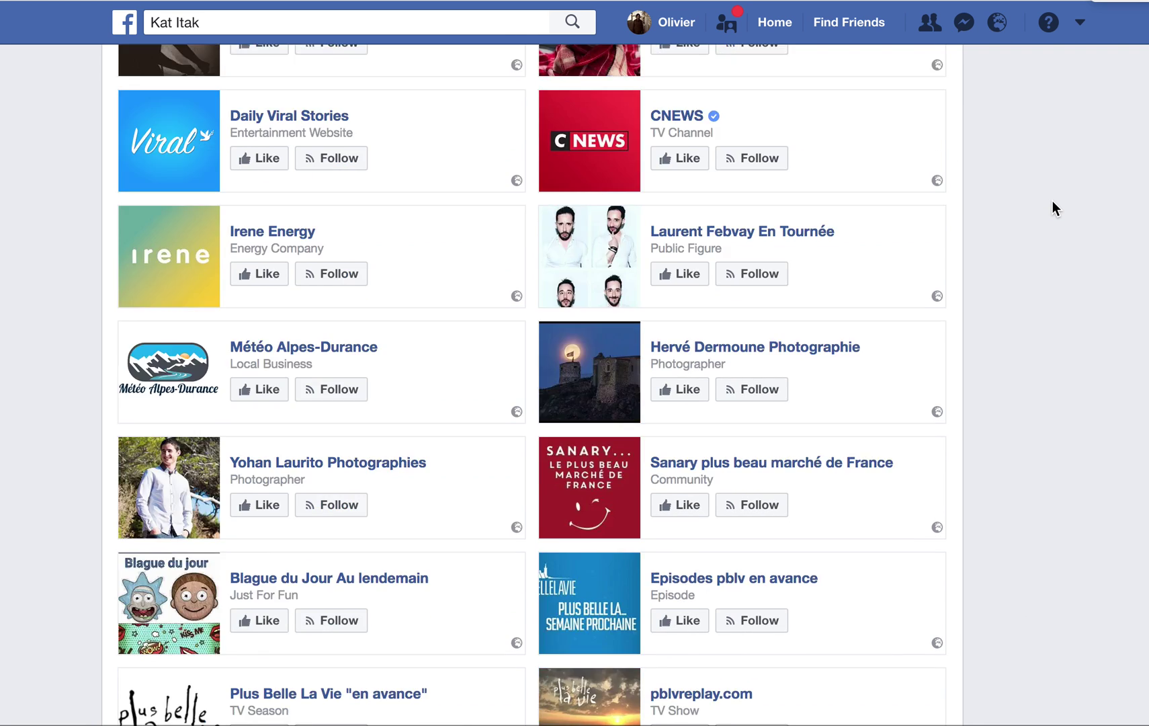
{"action": "scroll", "coordinate": [1052, 200], "scroll_direction": "down", "scroll_amount": 6}
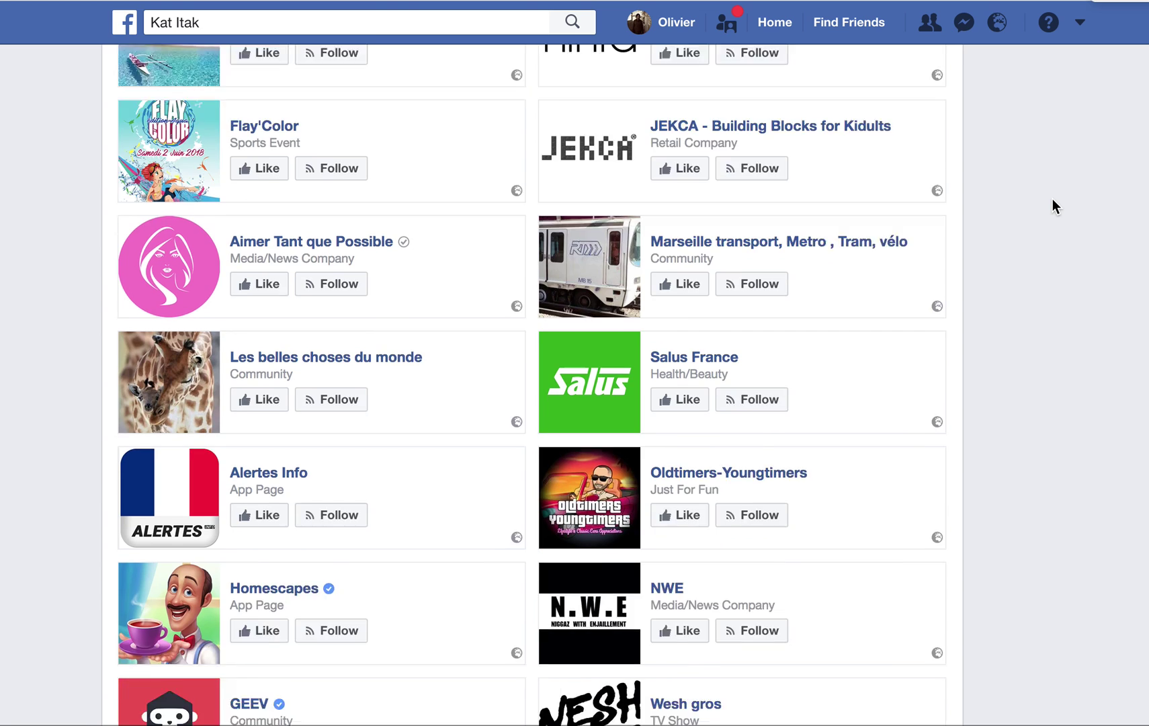
{"action": "scroll", "coordinate": [1053, 199], "scroll_direction": "up", "scroll_amount": 3}
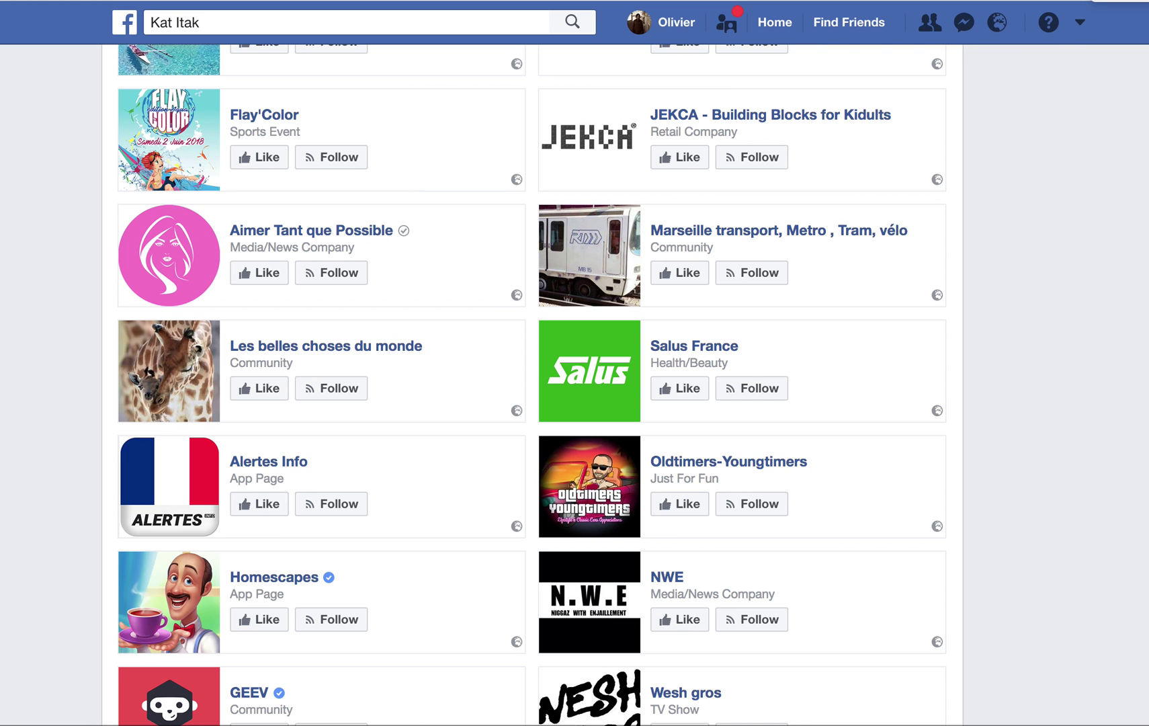
{"action": "scroll", "coordinate": [692, 176], "scroll_direction": "up", "scroll_amount": 10}
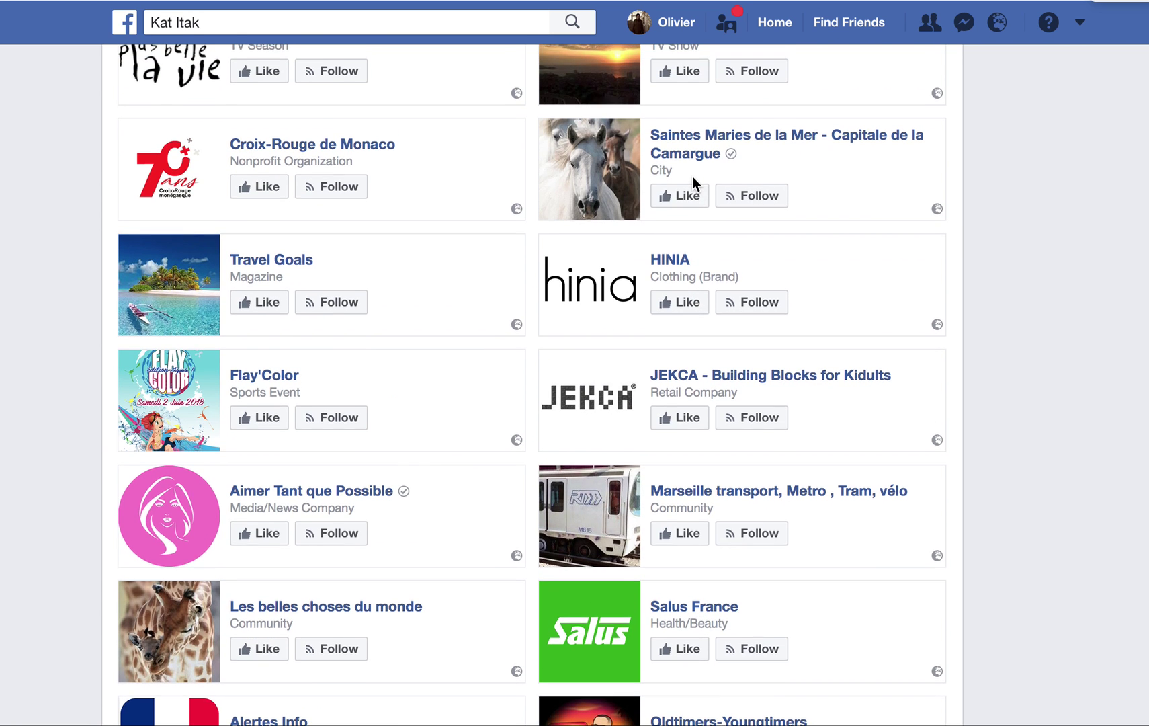
{"action": "scroll", "coordinate": [692, 176], "scroll_direction": "up", "scroll_amount": 6}
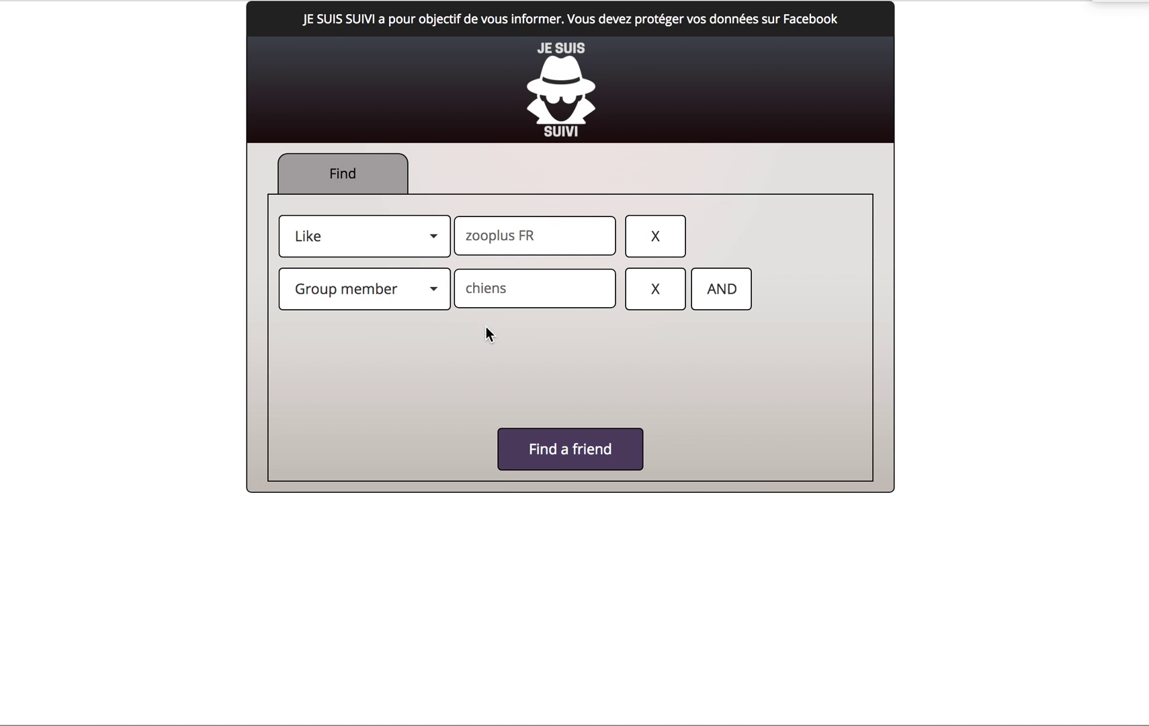
Back in Je Suis Suivi, add a third search criterion of type Like
{"action": "left_click", "coordinate": [739, 302]}
{"action": "left_click", "coordinate": [438, 344]}
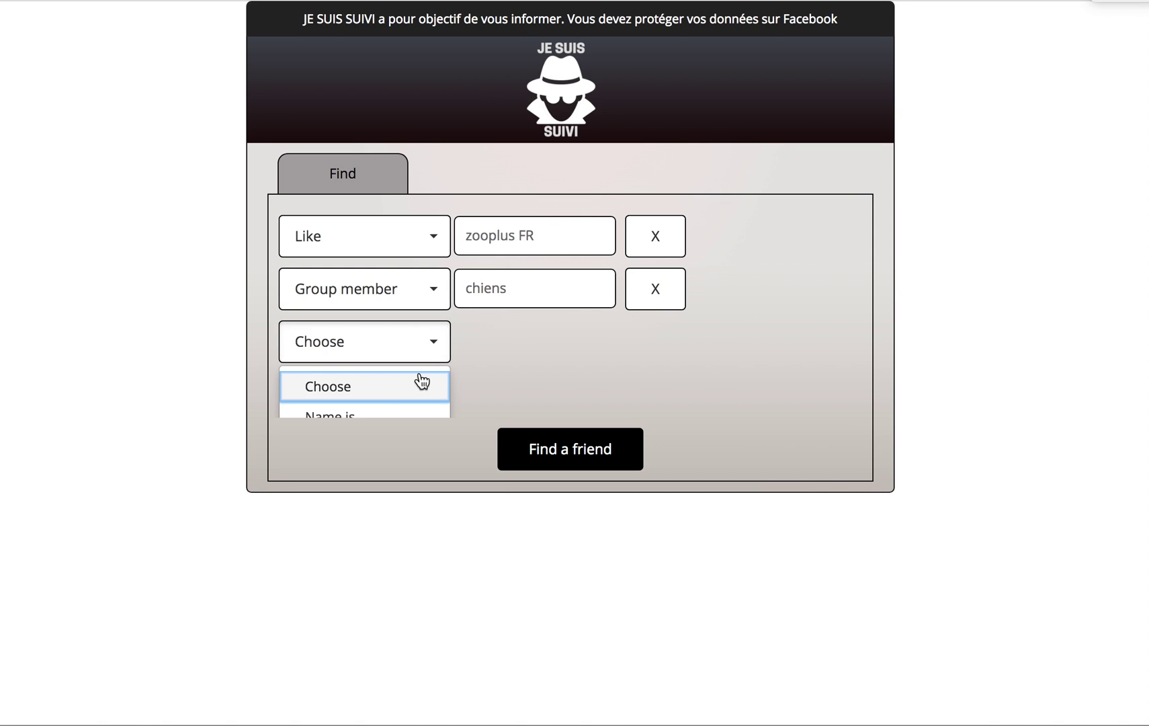
{"action": "left_click", "coordinate": [393, 326]}
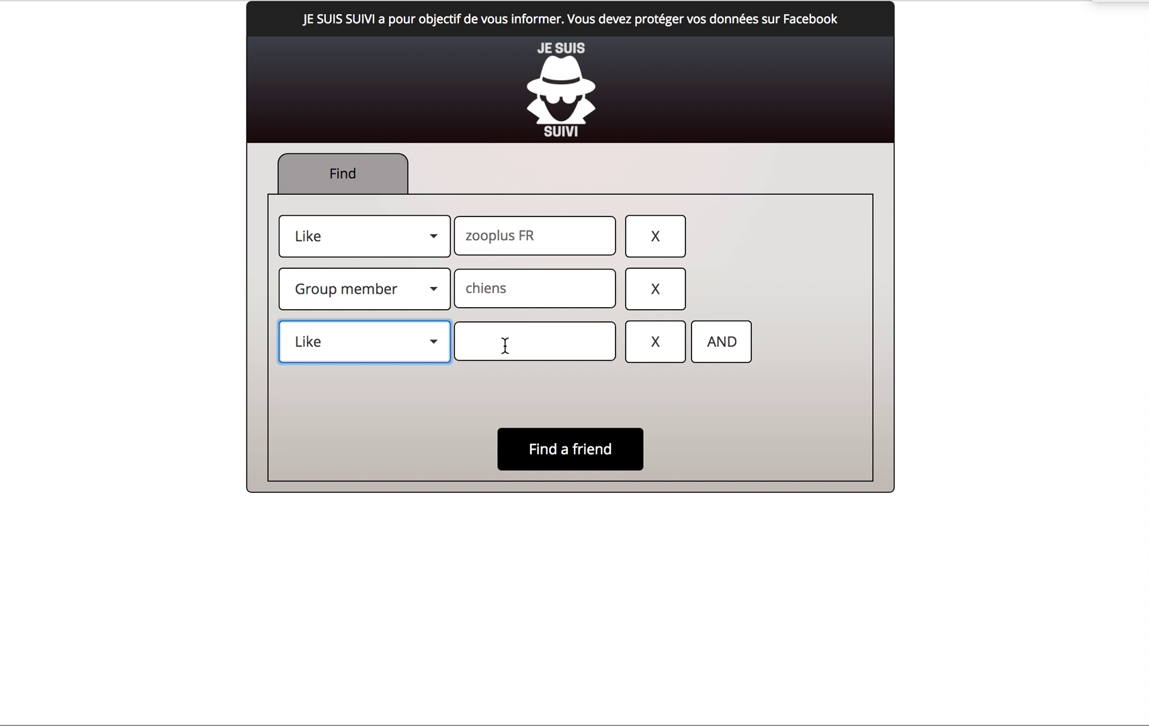
{"action": "key", "text": "i"}
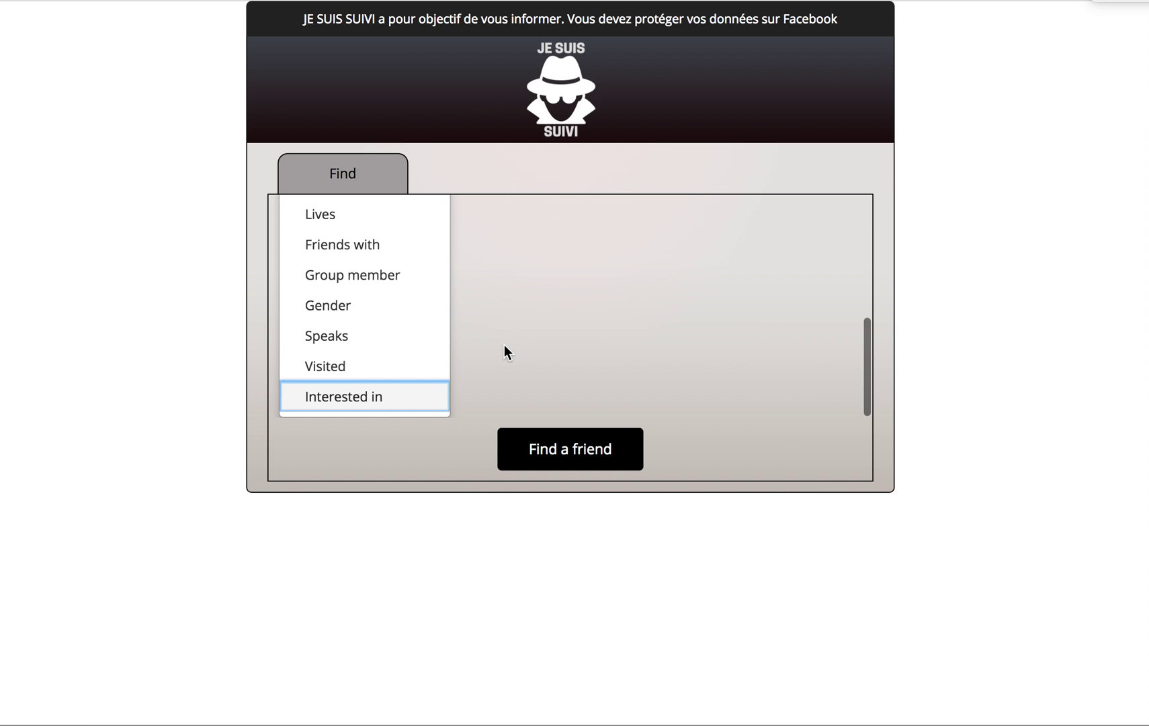
Enter "j'aime les chien" as the third criterion's keyword, choose the suggested website page J'aime les chiens, and run the friend search
{"action": "left_click", "coordinate": [505, 342]}
{"action": "type", "text": "j'aime les c"}
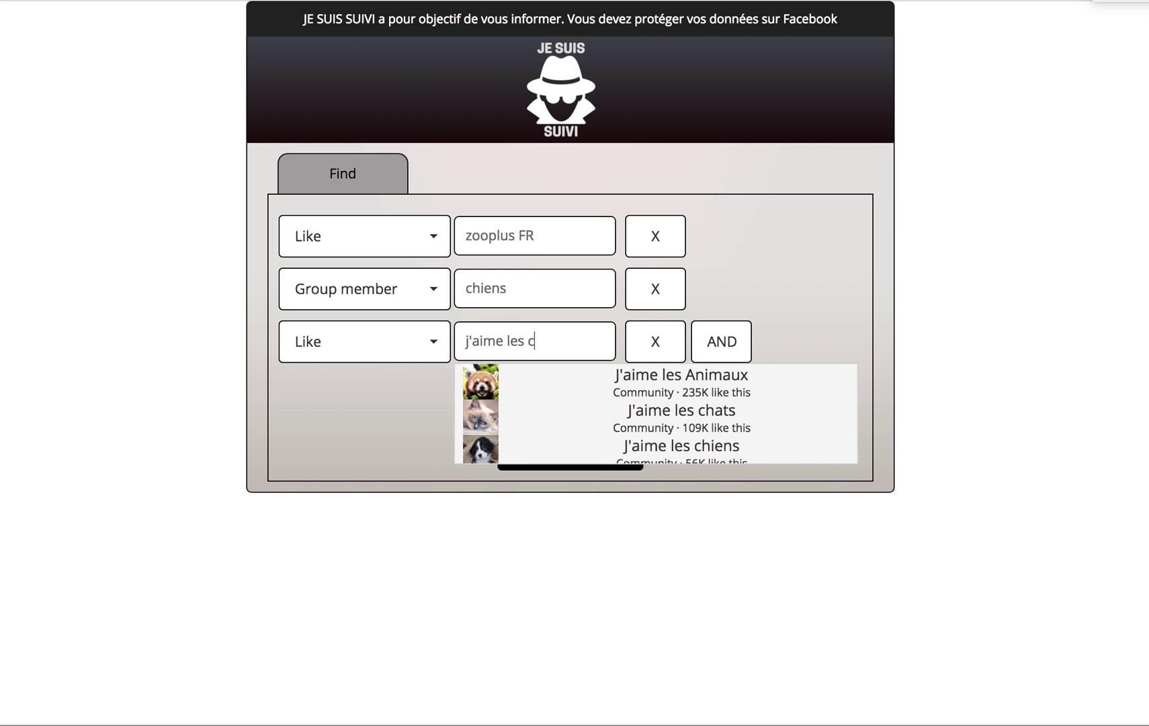
{"action": "type", "text": "hien"}
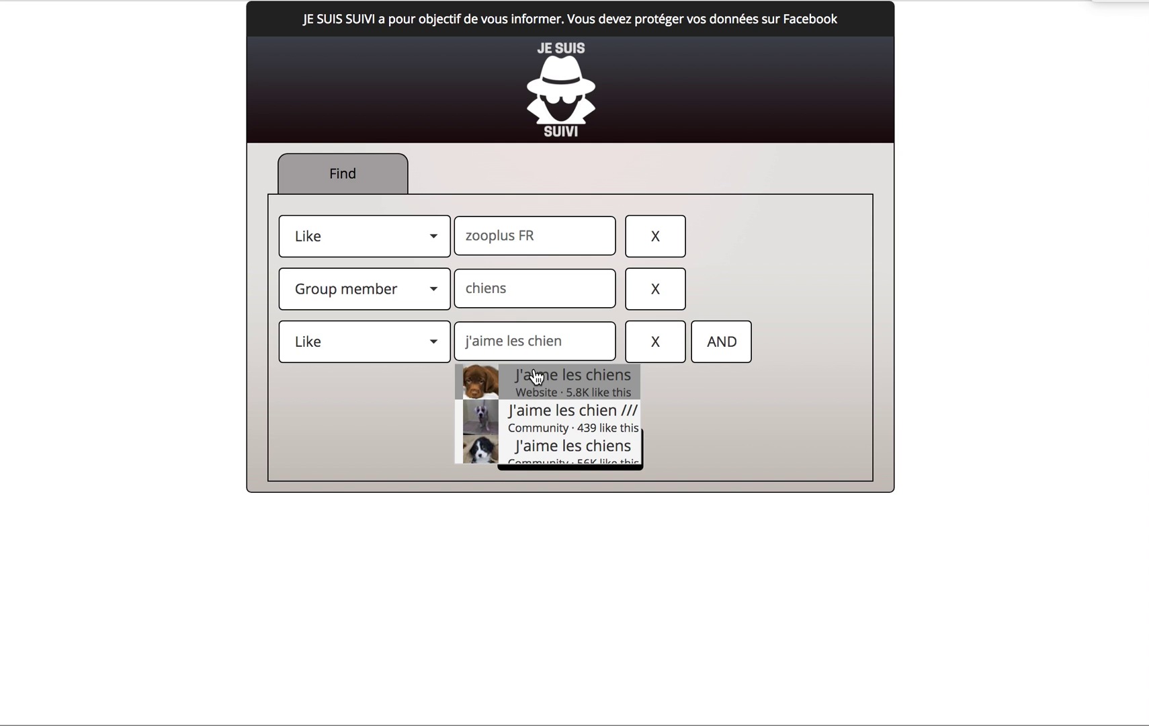
{"action": "left_click", "coordinate": [543, 384]}
{"action": "left_click", "coordinate": [550, 442]}
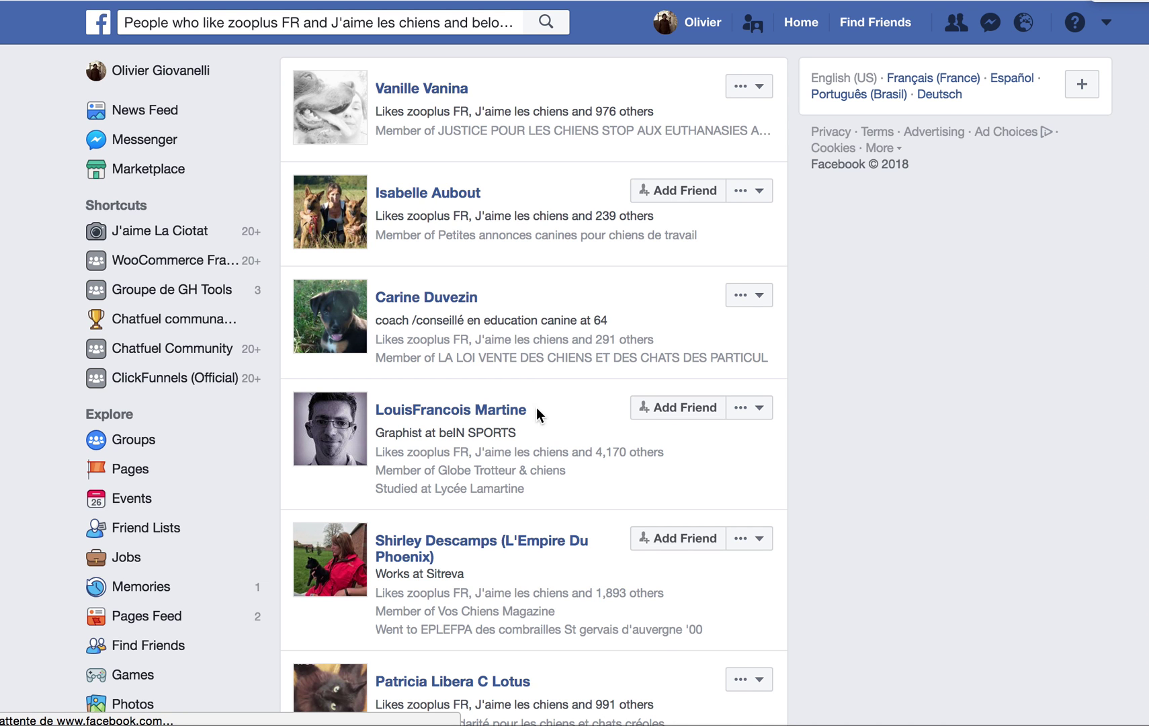
Examine the Facebook users who like both zooplus FR and J'aime les chiens and belong to groups named "chiens"
{"action": "scroll", "coordinate": [500, 269], "scroll_direction": "down", "scroll_amount": 9}
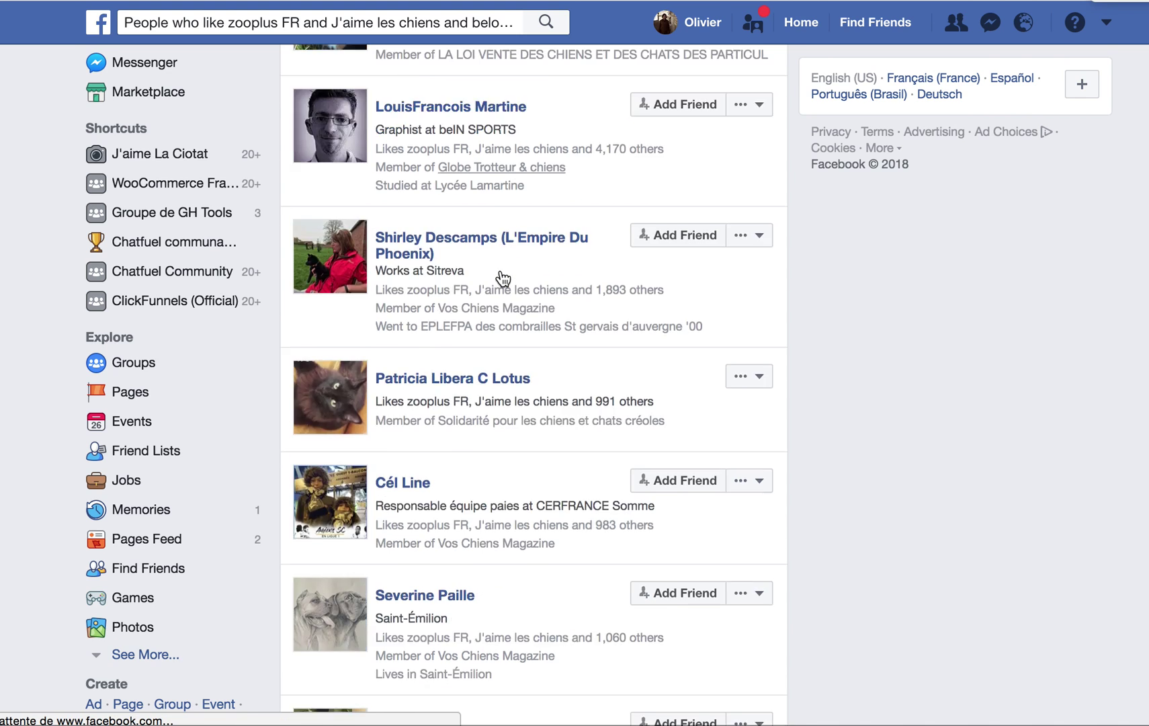
{"action": "scroll", "coordinate": [504, 278], "scroll_direction": "down", "scroll_amount": 2}
{"action": "scroll", "coordinate": [503, 279], "scroll_direction": "down", "scroll_amount": 5}
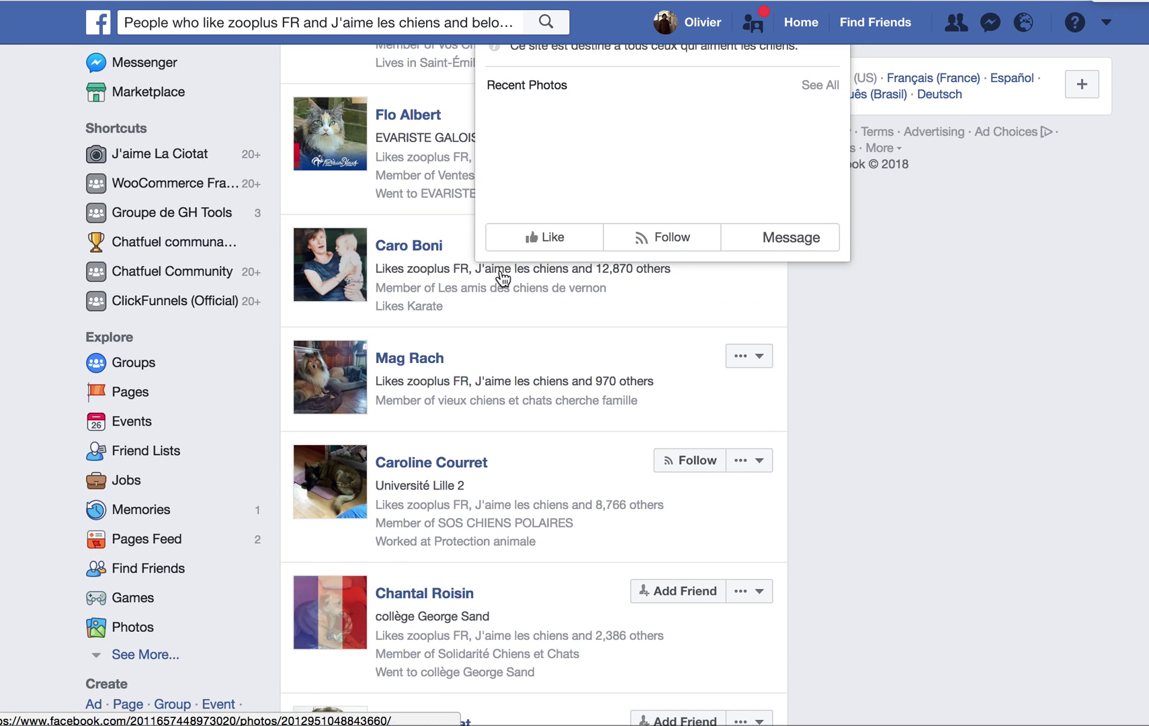
{"action": "scroll", "coordinate": [503, 277], "scroll_direction": "down", "scroll_amount": 4}
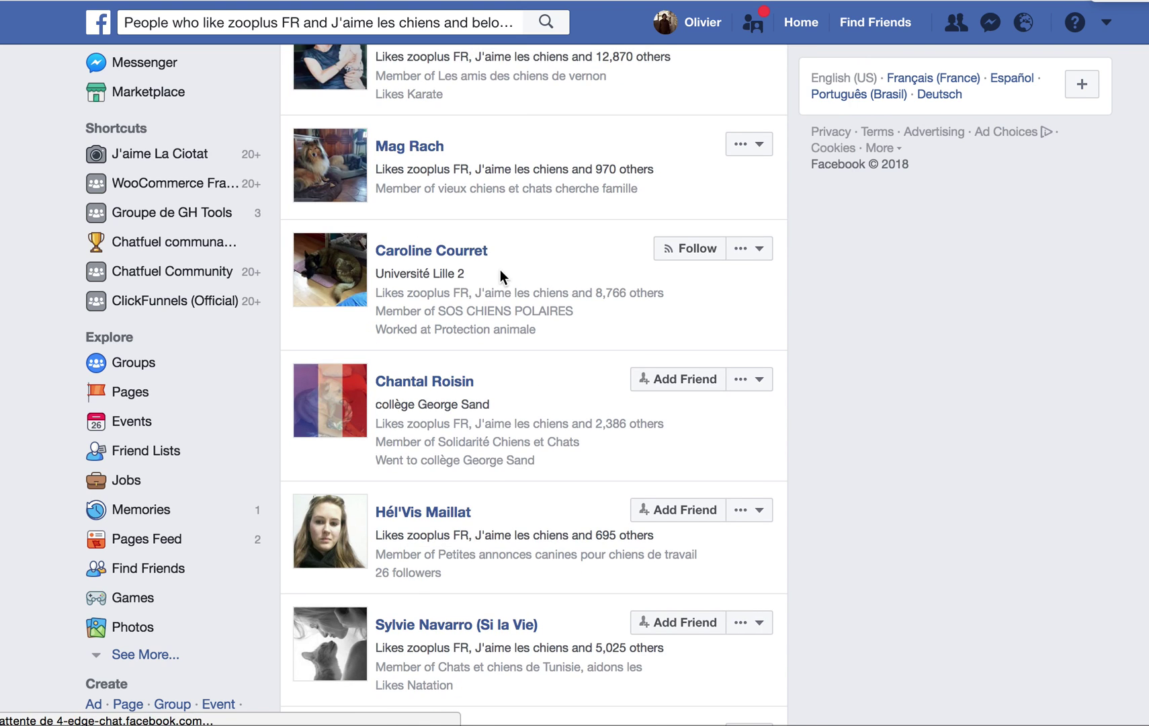
{"action": "scroll", "coordinate": [503, 278], "scroll_direction": "down", "scroll_amount": 5}
{"action": "scroll", "coordinate": [502, 278], "scroll_direction": "down", "scroll_amount": 2}
{"action": "scroll", "coordinate": [503, 276], "scroll_direction": "down", "scroll_amount": 15}
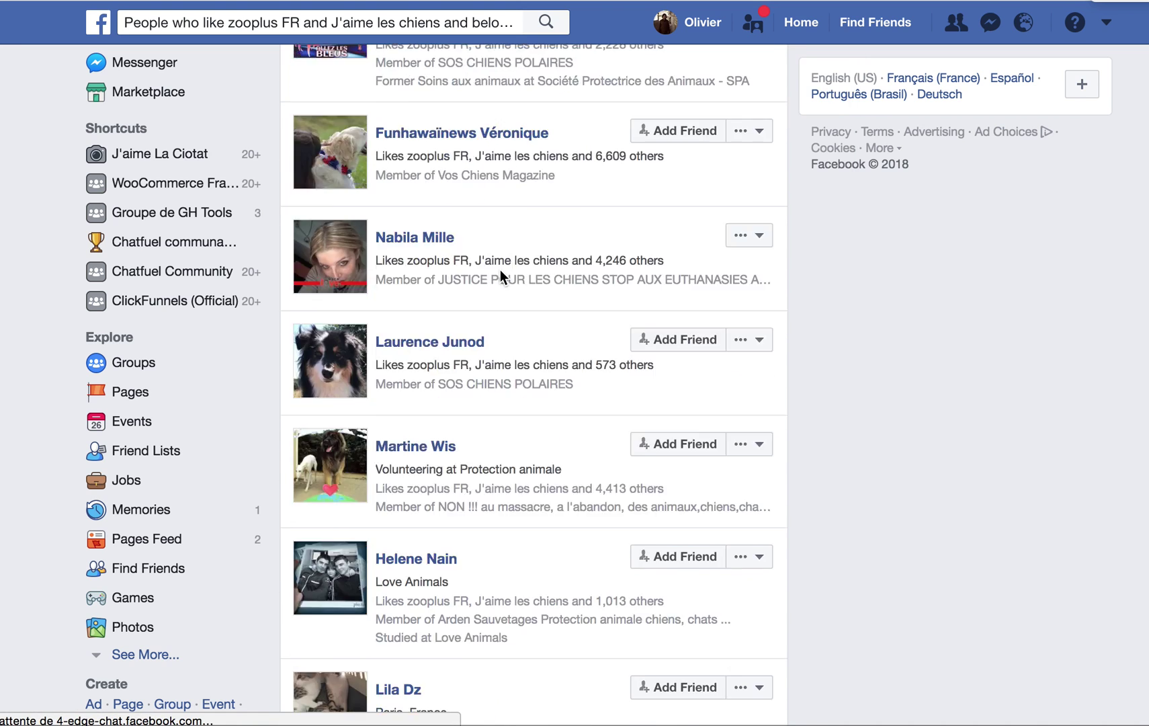
{"action": "scroll", "coordinate": [501, 272], "scroll_direction": "down", "scroll_amount": 1}
{"action": "scroll", "coordinate": [503, 262], "scroll_direction": "up", "scroll_amount": 3}
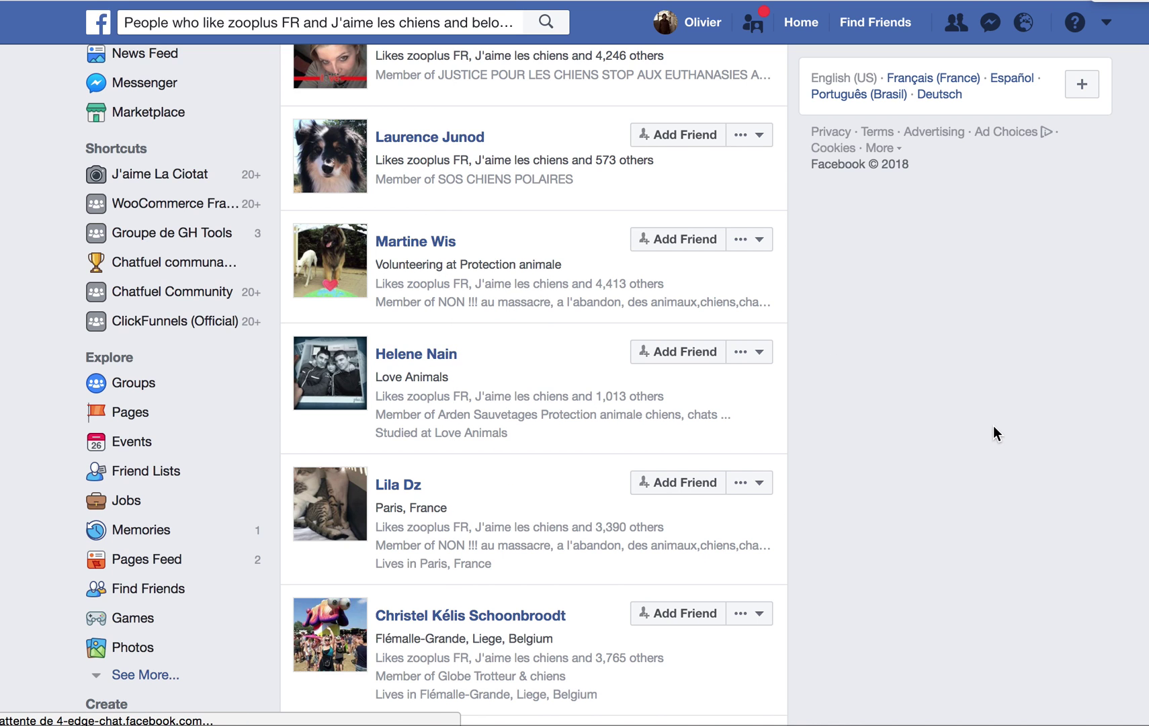
{"action": "scroll", "coordinate": [1013, 485], "scroll_direction": "up", "scroll_amount": 1}
{"action": "scroll", "coordinate": [1012, 485], "scroll_direction": "down", "scroll_amount": 10}
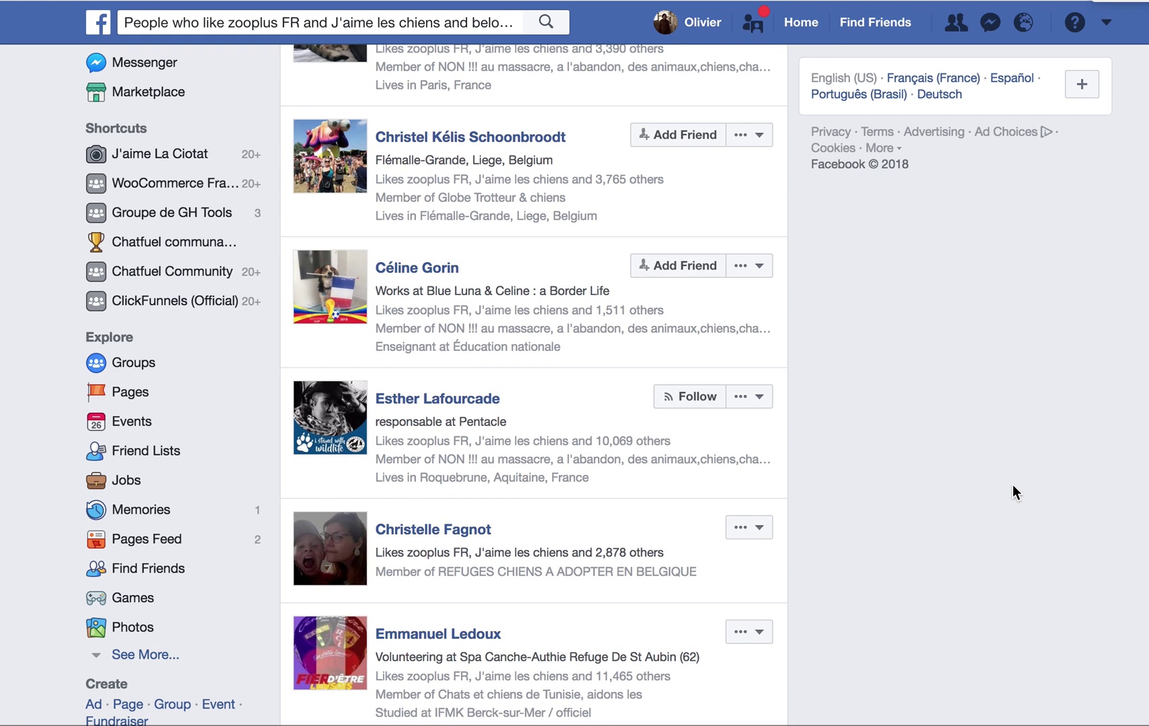
{"action": "scroll", "coordinate": [1012, 485], "scroll_direction": "up", "scroll_amount": 3}
{"action": "scroll", "coordinate": [1012, 484], "scroll_direction": "up", "scroll_amount": 3}
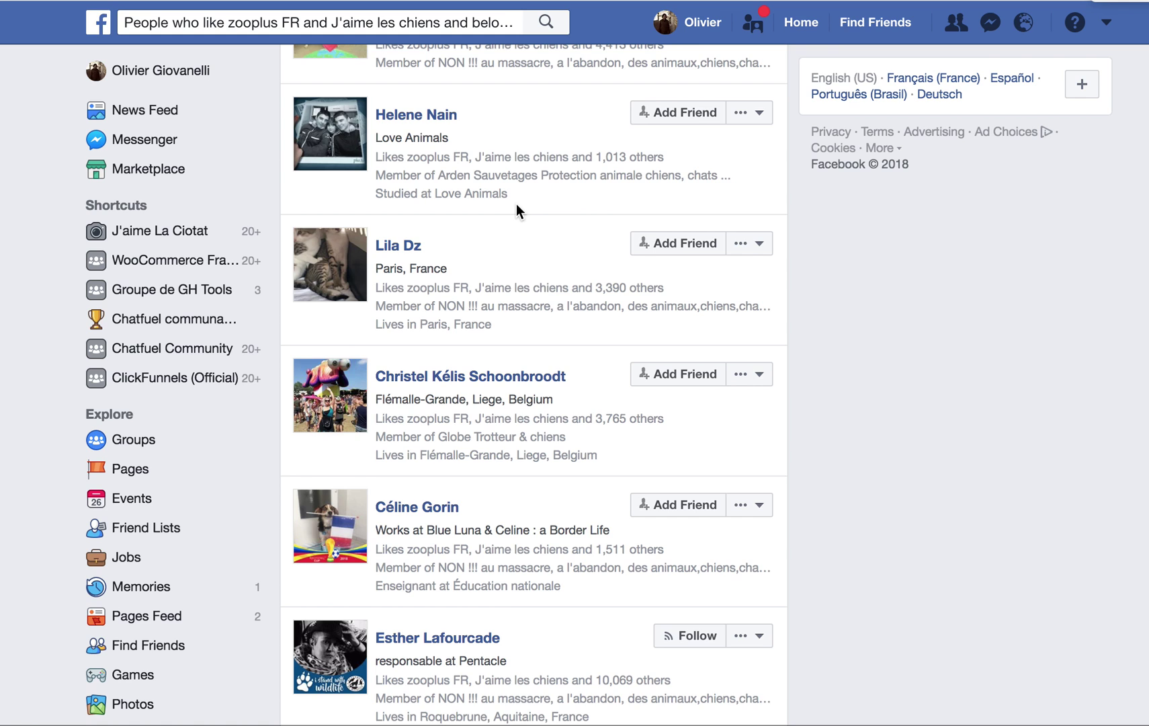
{"action": "scroll", "coordinate": [516, 205], "scroll_direction": "up", "scroll_amount": 7}
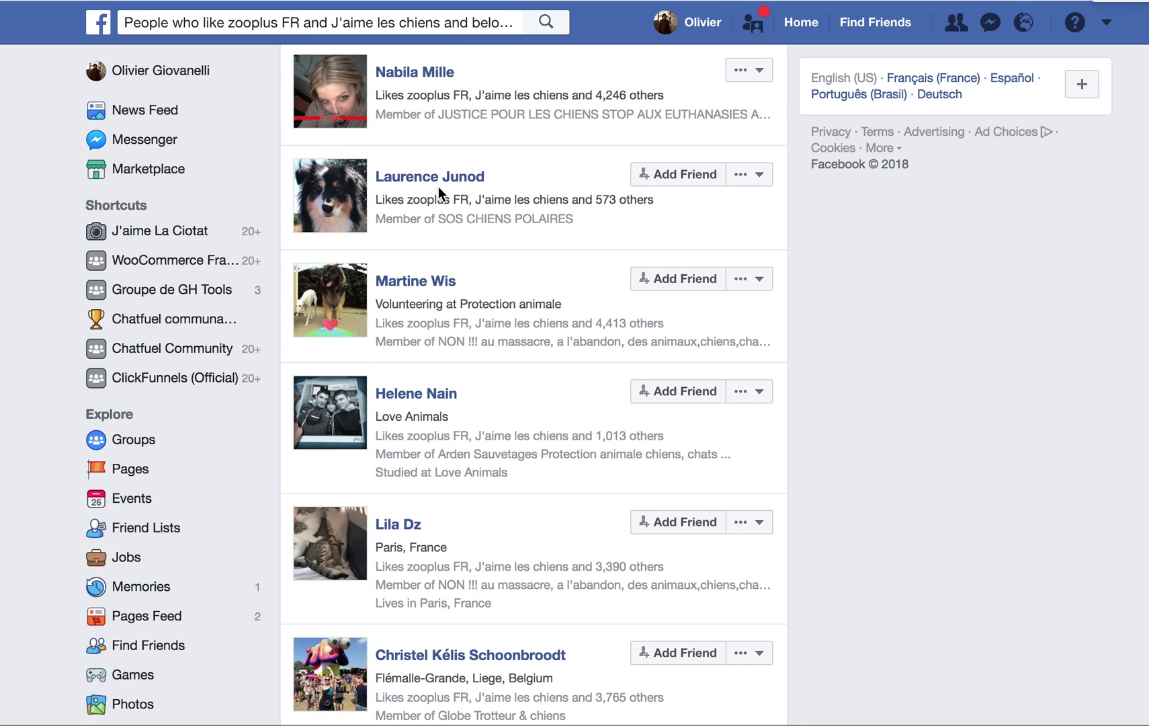
Open the profile of the SOS CHIENS POLAIRES member in a new tab and display that person's likes
{"action": "right_click", "coordinate": [446, 175]}
{"action": "left_click", "coordinate": [470, 186]}
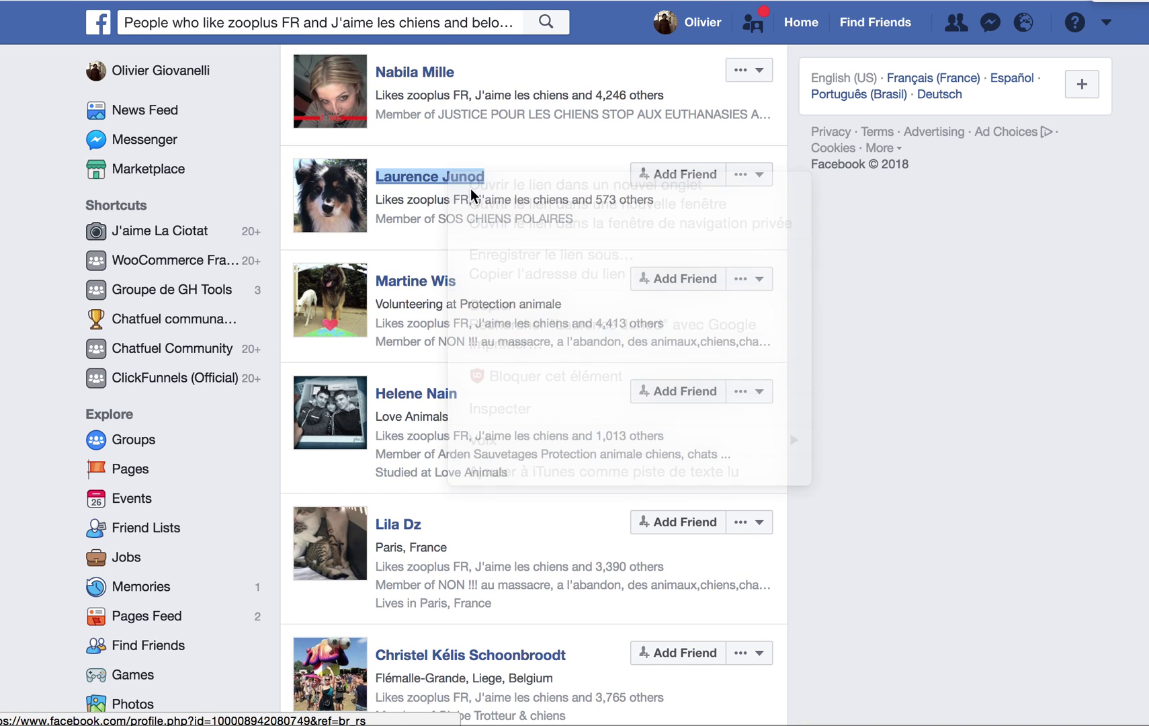
{"action": "key", "text": "ctrl+Tab"}
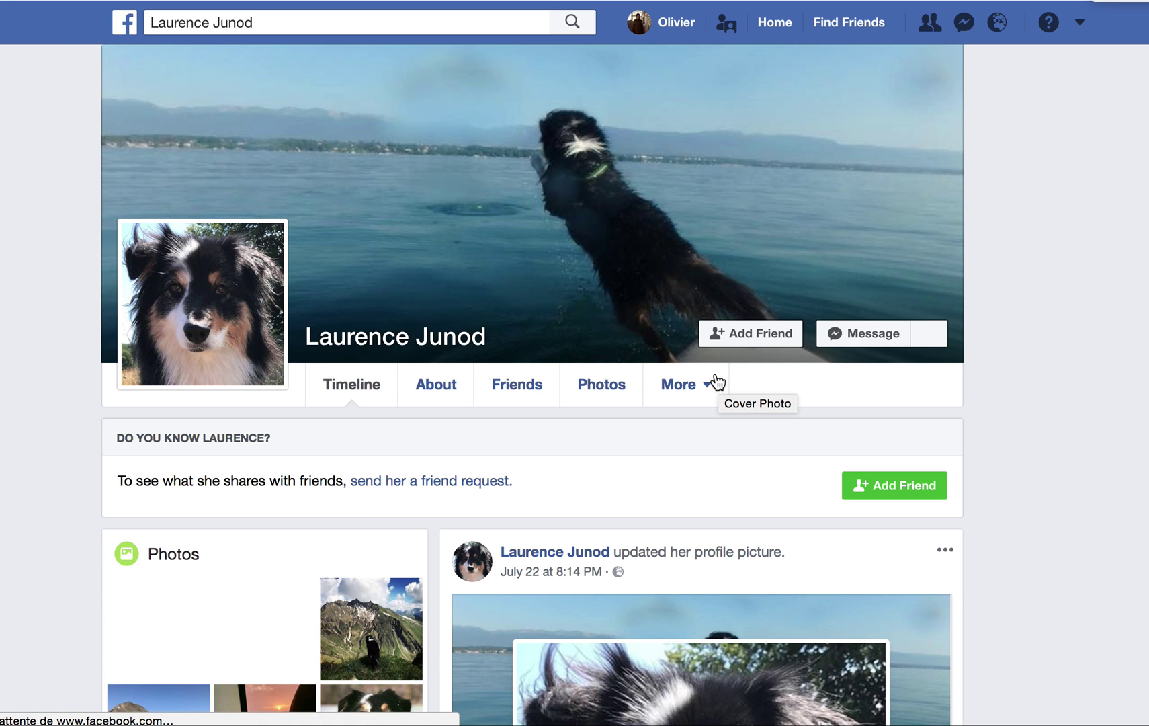
{"action": "left_click", "coordinate": [718, 382]}
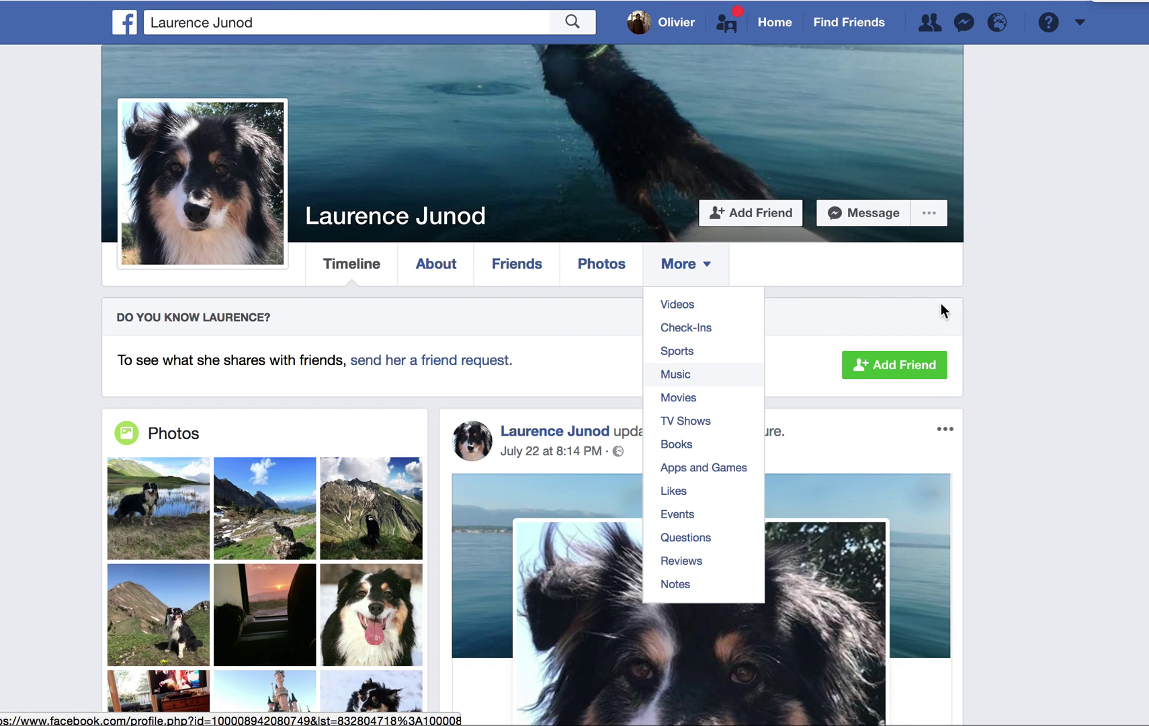
{"action": "mouse_move", "coordinate": [699, 277]}
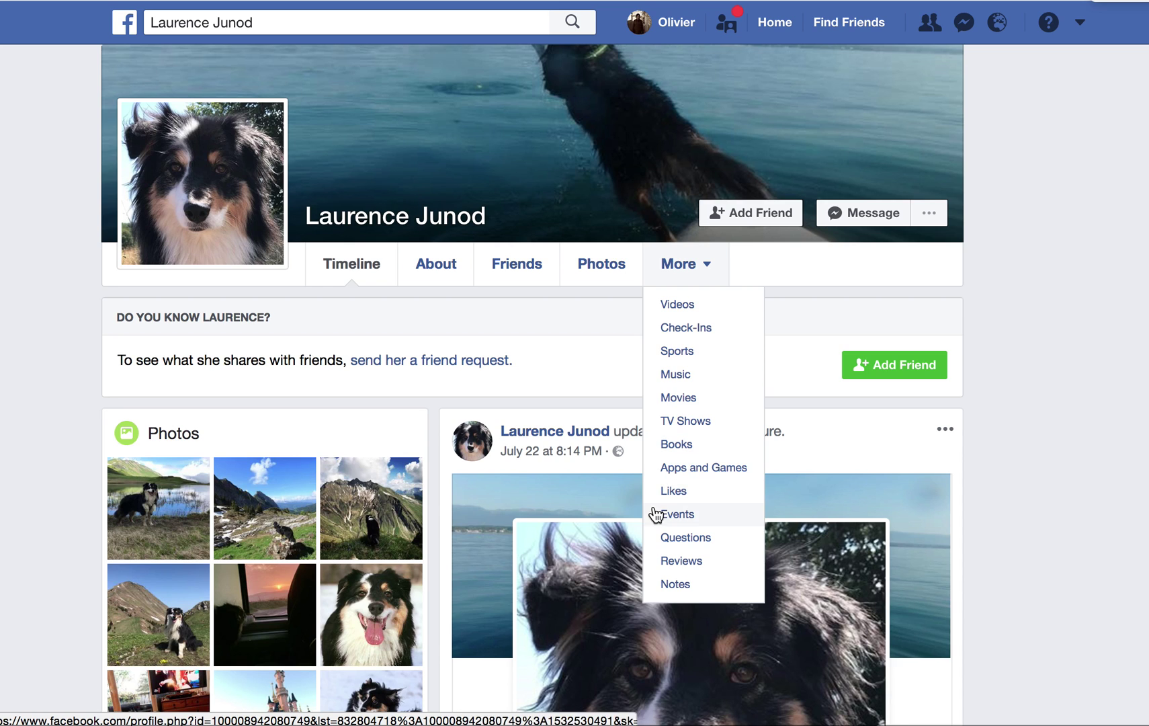
{"action": "left_click", "coordinate": [676, 496]}
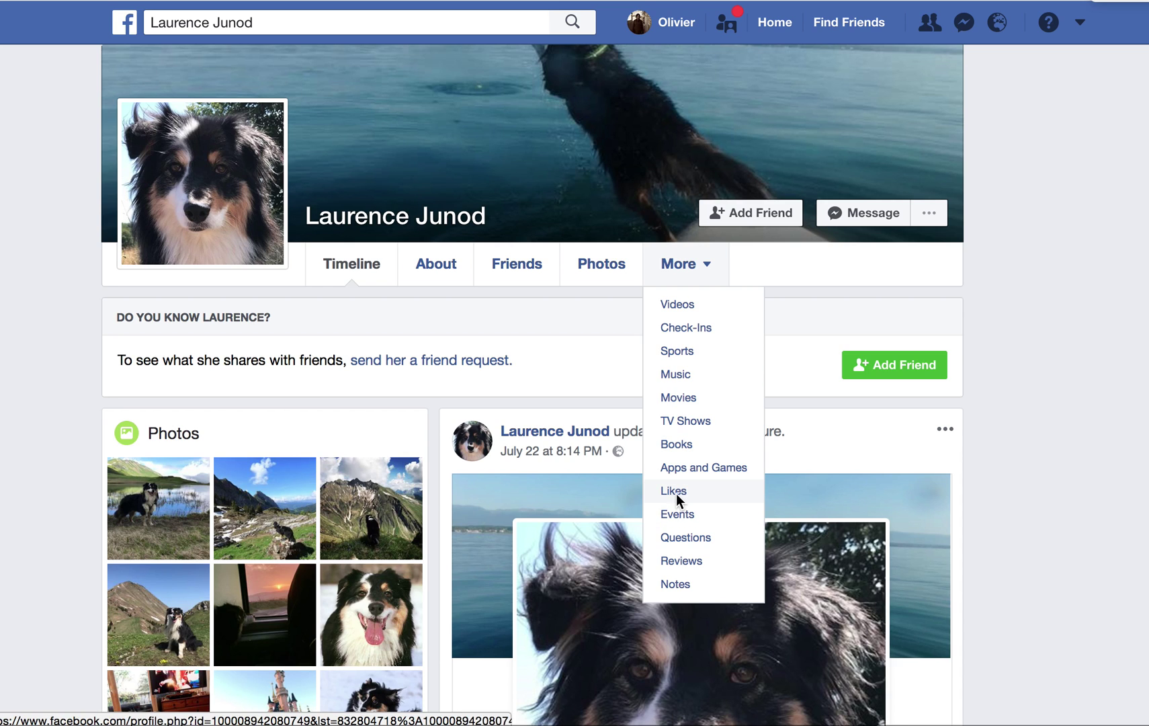
Examine this user's liked pages for dog-related communities, pet services and small dog brands
{"action": "scroll", "coordinate": [675, 436], "scroll_direction": "down", "scroll_amount": 8}
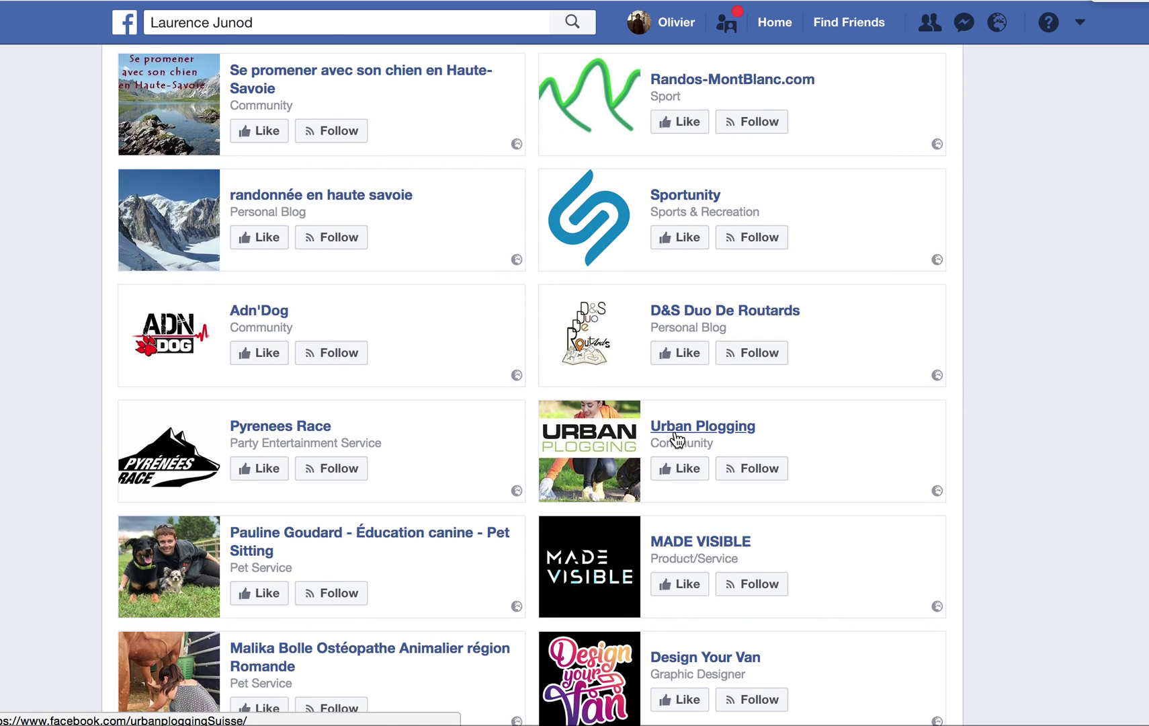
{"action": "scroll", "coordinate": [677, 438], "scroll_direction": "down", "scroll_amount": 3}
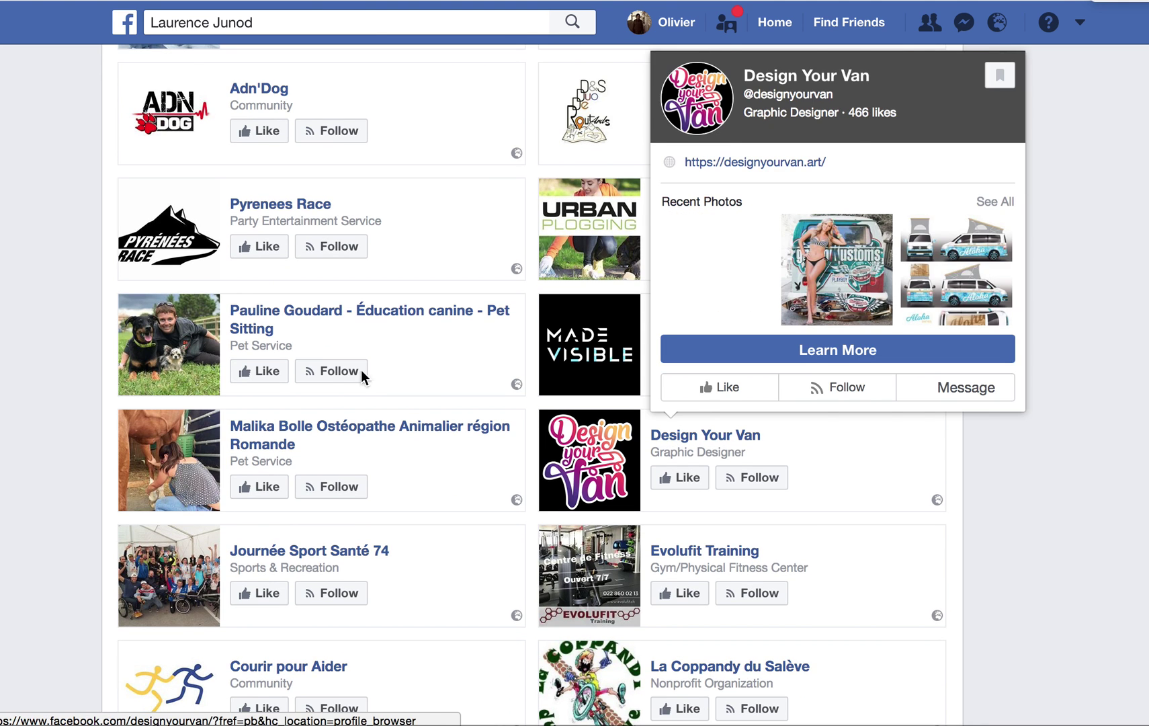
{"action": "scroll", "coordinate": [301, 527], "scroll_direction": "down", "scroll_amount": 8}
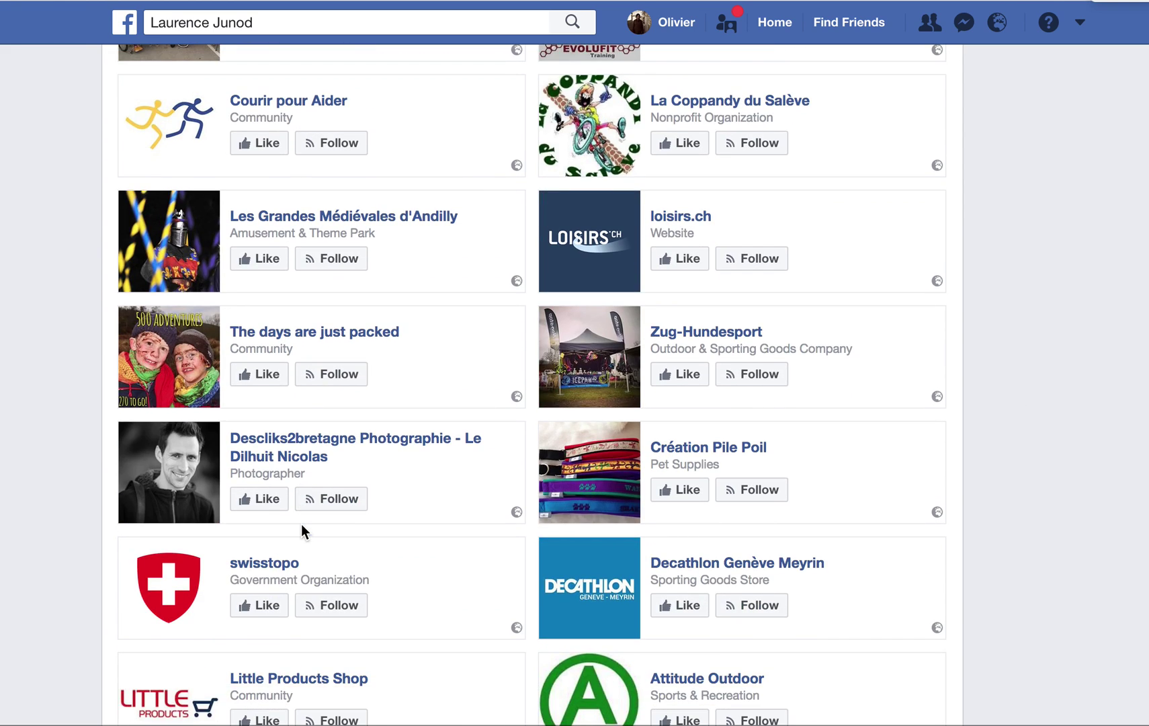
{"action": "scroll", "coordinate": [301, 524], "scroll_direction": "down", "scroll_amount": 12}
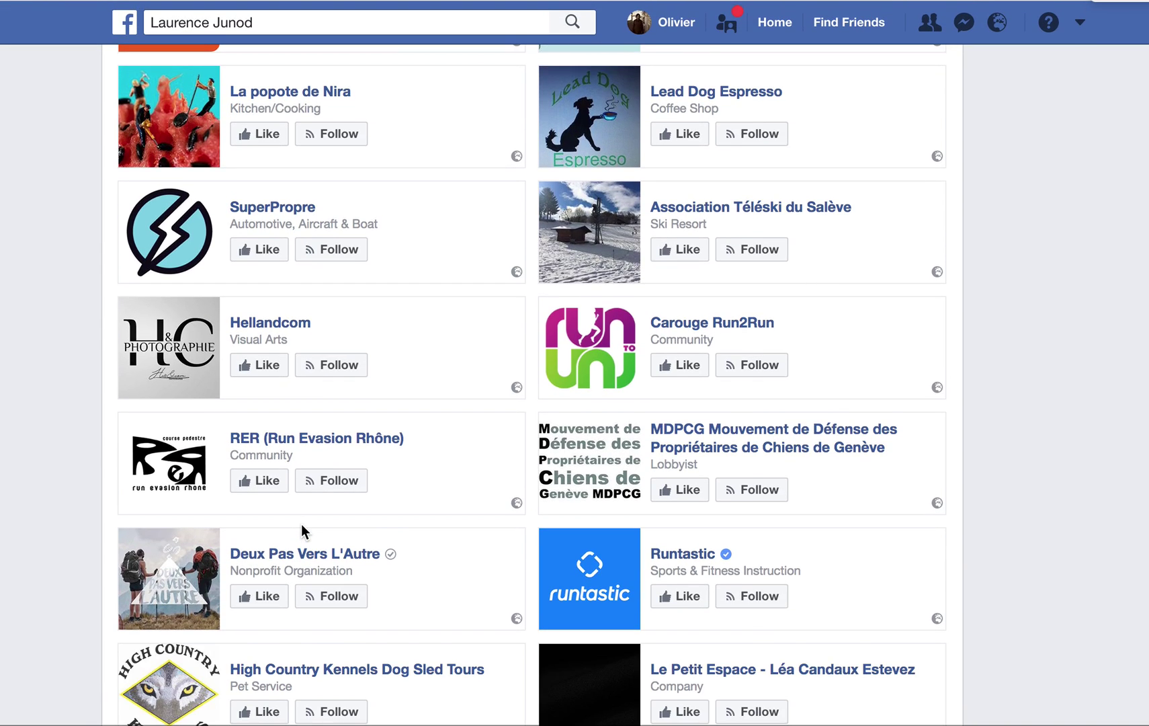
{"action": "scroll", "coordinate": [301, 525], "scroll_direction": "down", "scroll_amount": 14}
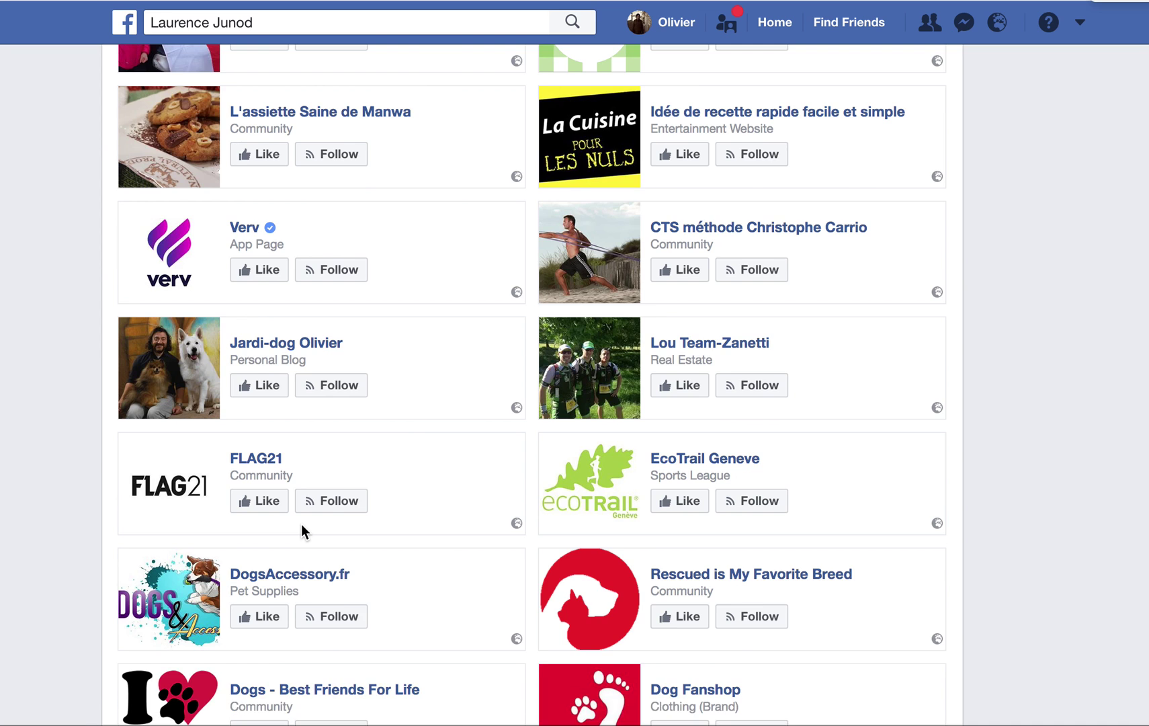
{"action": "scroll", "coordinate": [301, 524], "scroll_direction": "up", "scroll_amount": 1}
{"action": "scroll", "coordinate": [572, 485], "scroll_direction": "down", "scroll_amount": 3}
{"action": "scroll", "coordinate": [573, 485], "scroll_direction": "down", "scroll_amount": 9}
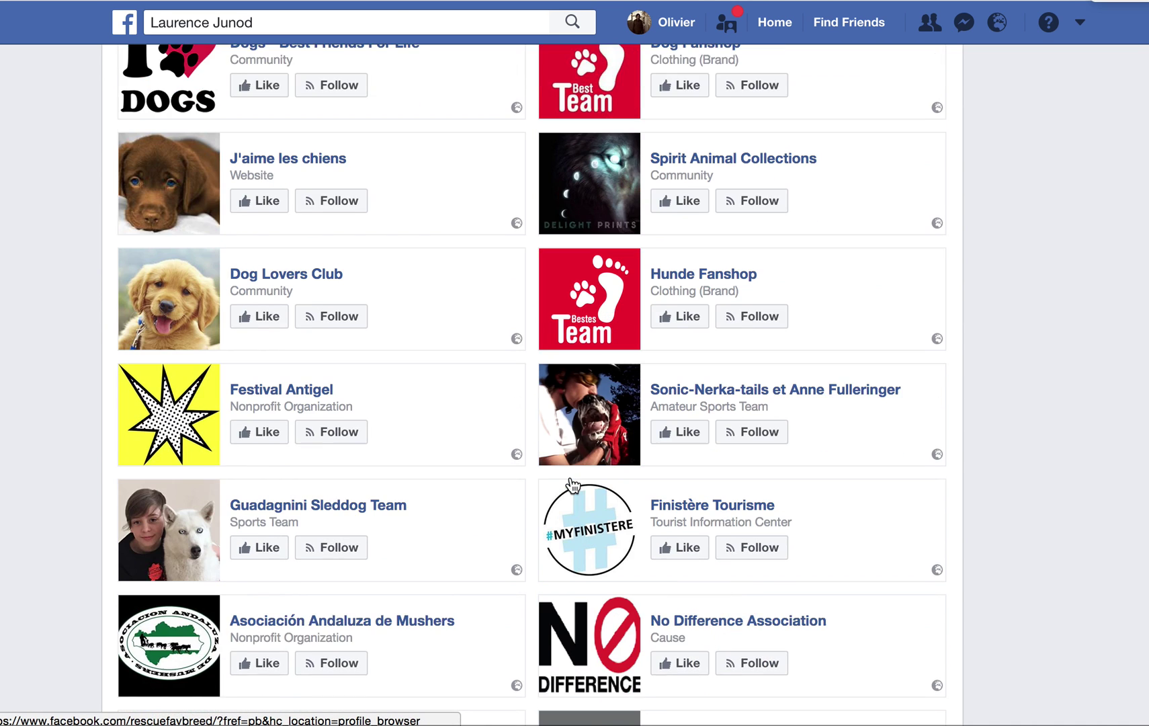
{"action": "scroll", "coordinate": [573, 485], "scroll_direction": "down", "scroll_amount": 4}
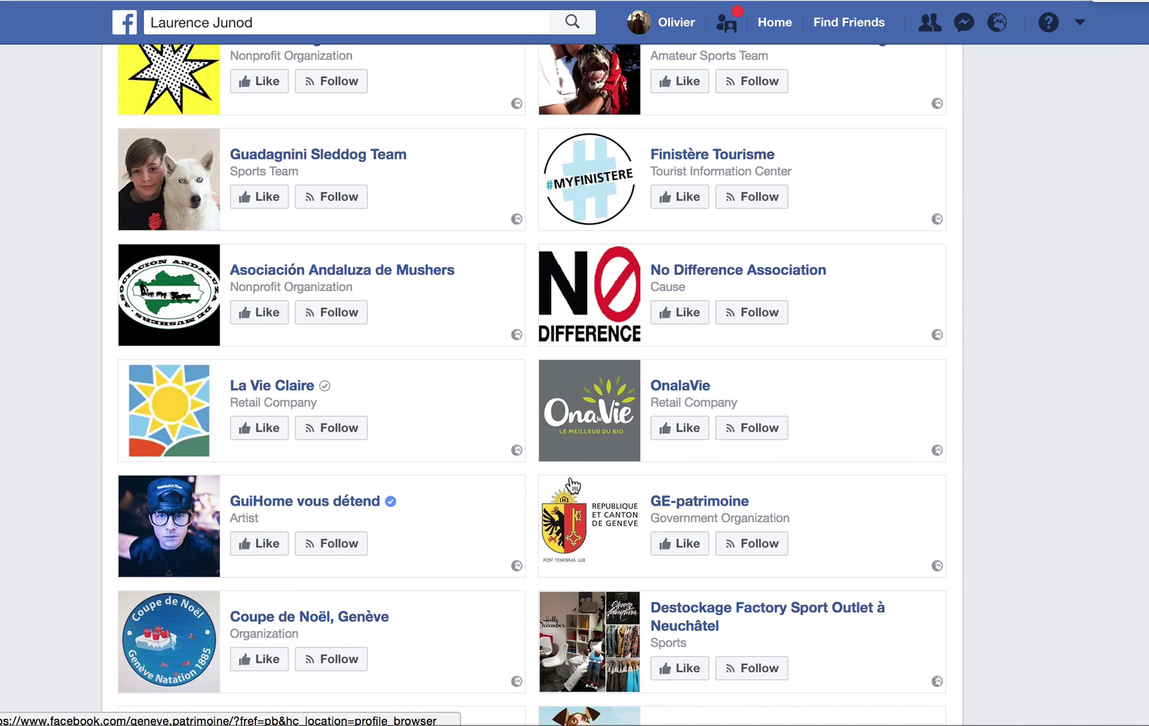
{"action": "mouse_move", "coordinate": [572, 485]}
{"action": "scroll", "coordinate": [572, 485], "scroll_direction": "up", "scroll_amount": 2}
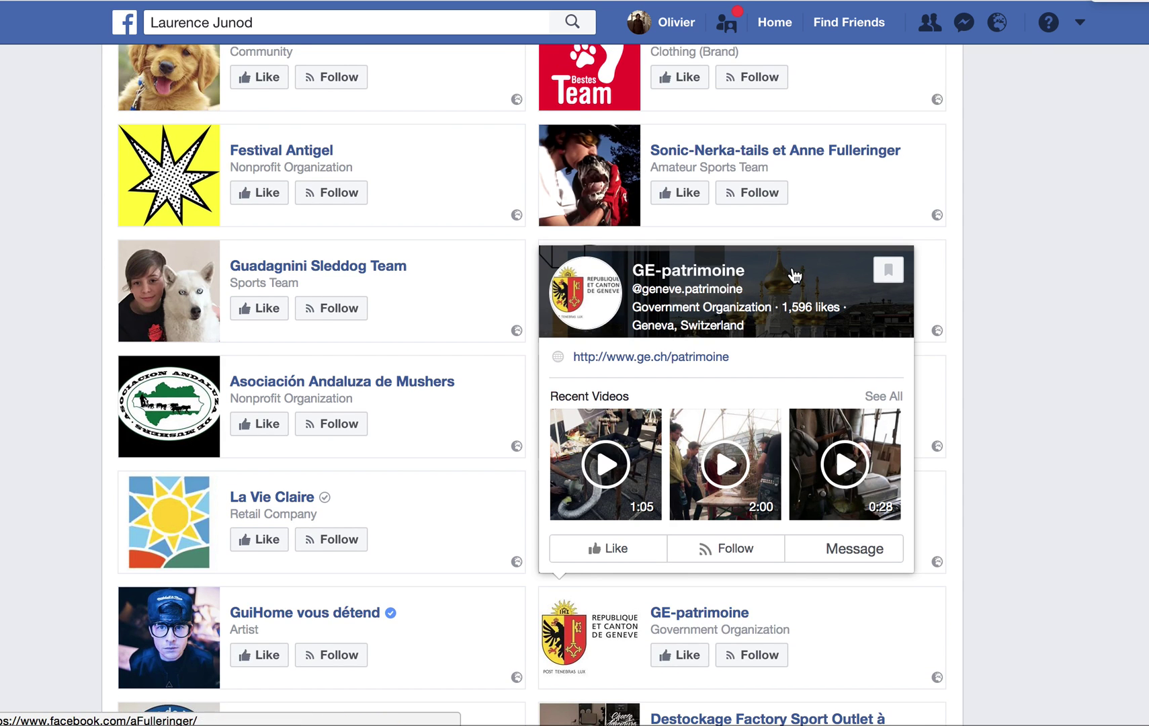
{"action": "scroll", "coordinate": [1017, 340], "scroll_direction": "down", "scroll_amount": 11}
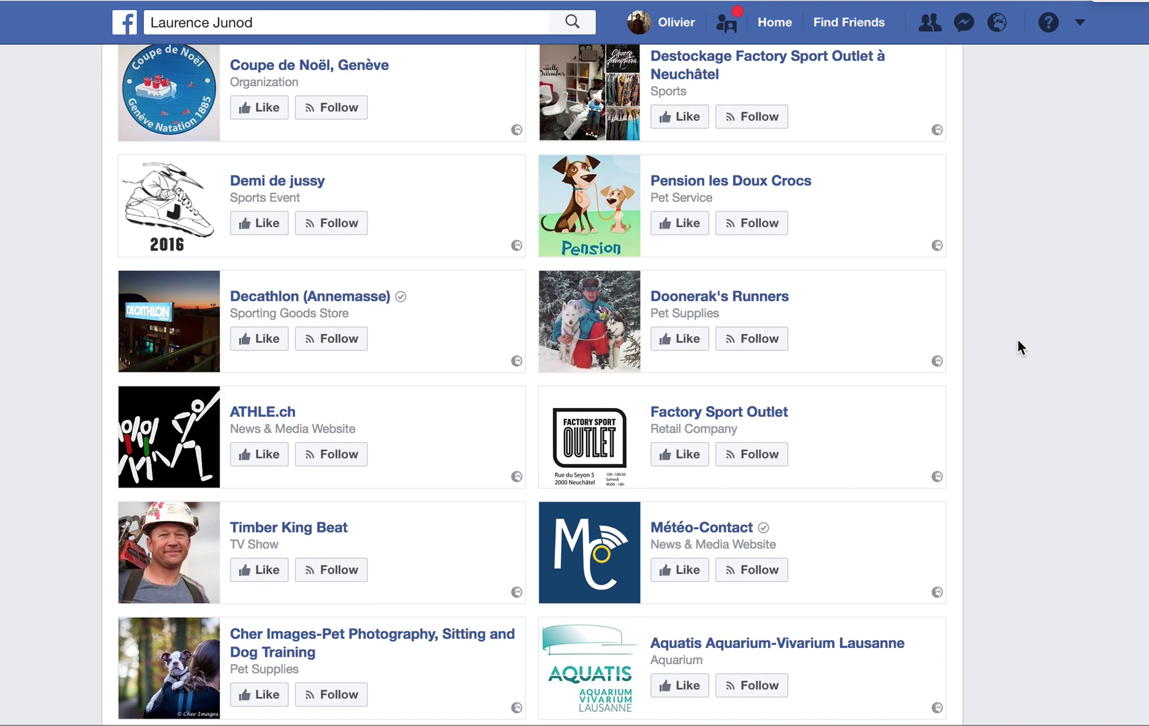
{"action": "scroll", "coordinate": [1017, 339], "scroll_direction": "down", "scroll_amount": 10}
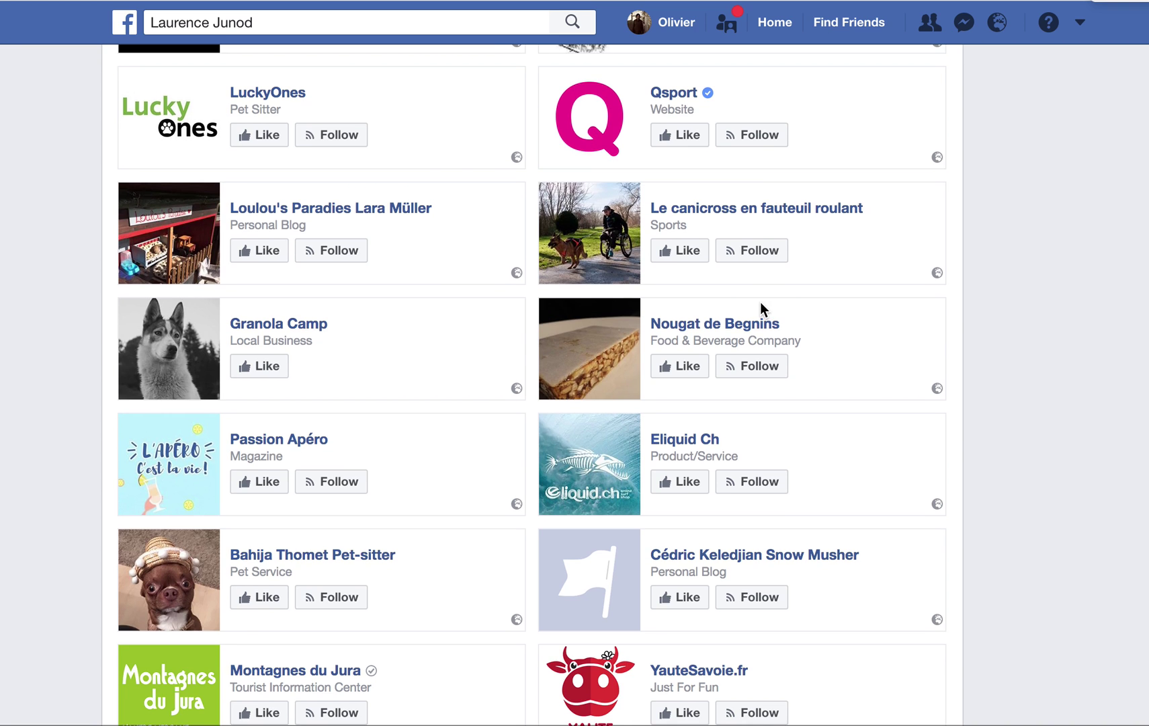
{"action": "scroll", "coordinate": [724, 484], "scroll_direction": "down", "scroll_amount": 13}
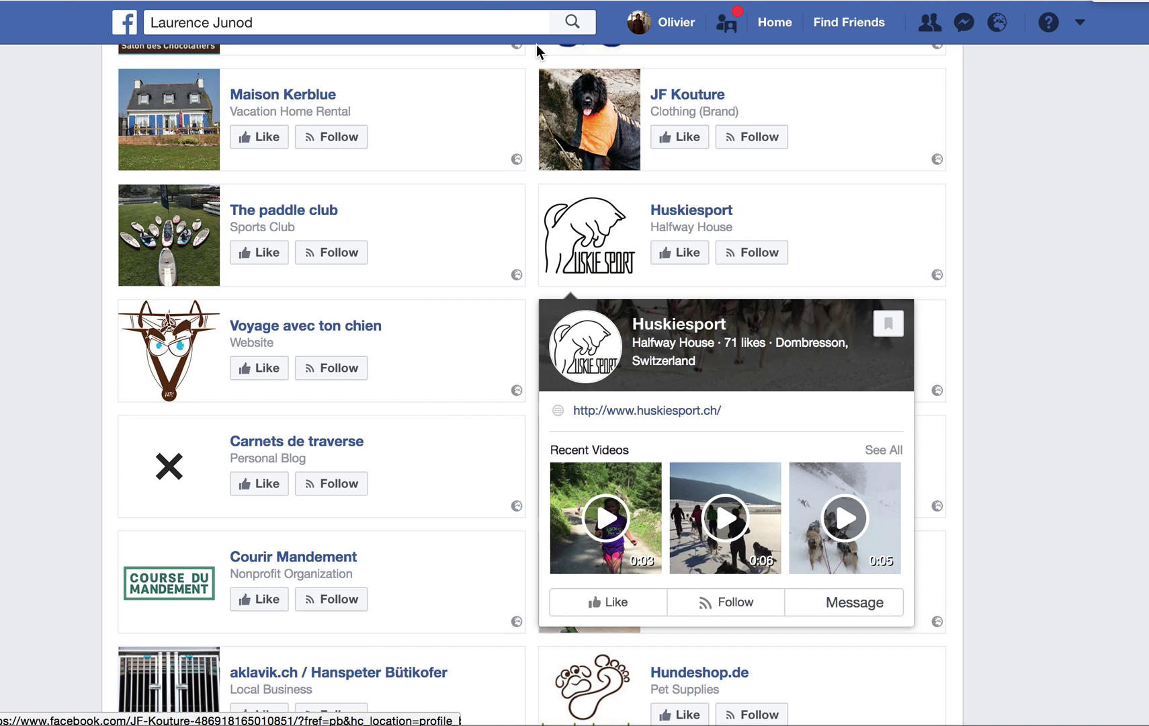
Open the liked clothing brand page JF Kouture in a new tab and examine its community figures, reviews and posts
{"action": "mouse_move", "coordinate": [698, 106]}
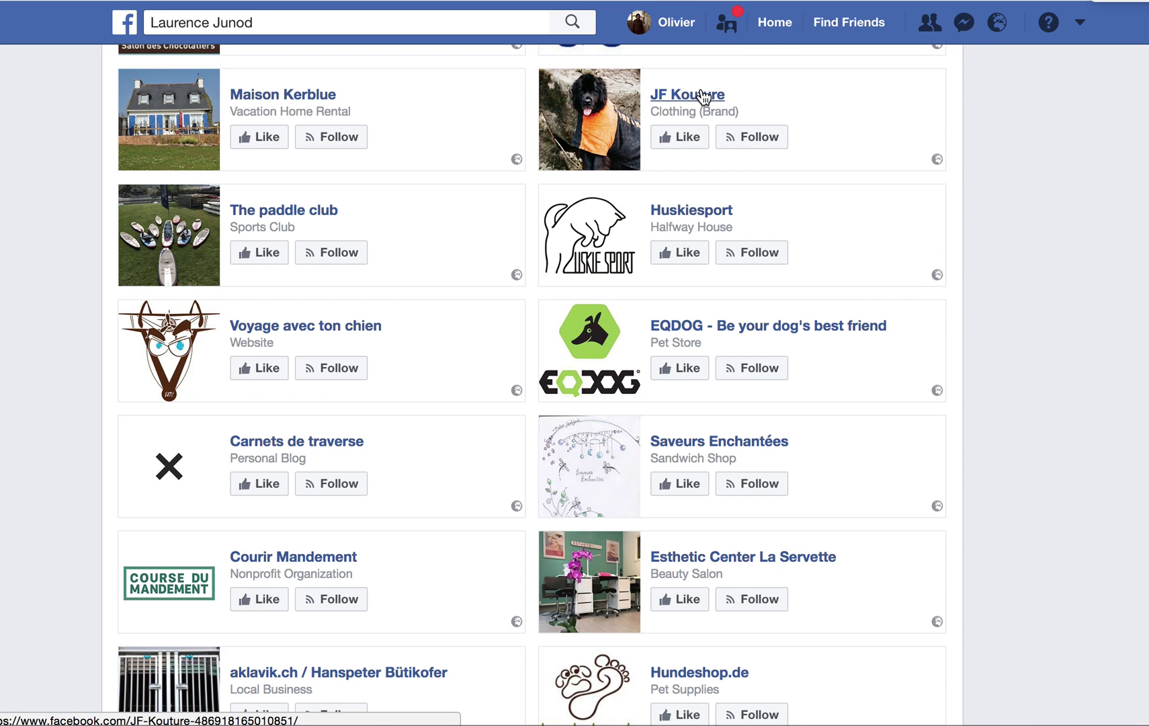
{"action": "right_click", "coordinate": [765, 146]}
{"action": "left_click", "coordinate": [840, 141]}
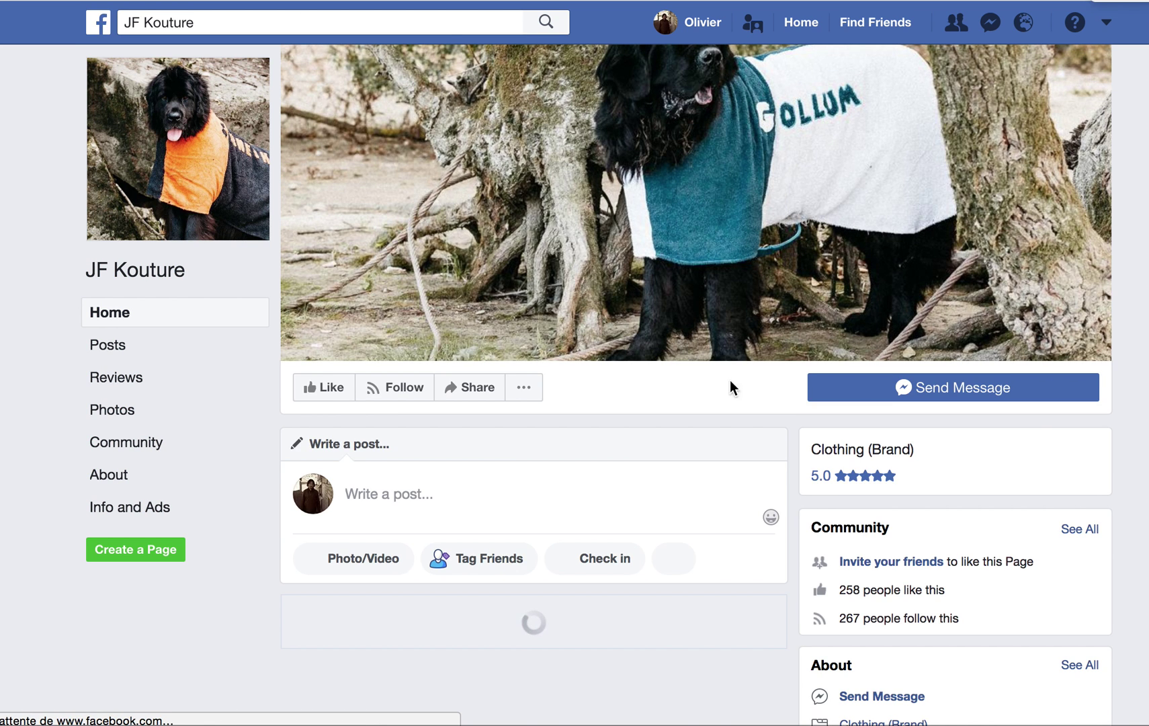
{"action": "scroll", "coordinate": [749, 400], "scroll_direction": "down", "scroll_amount": 2}
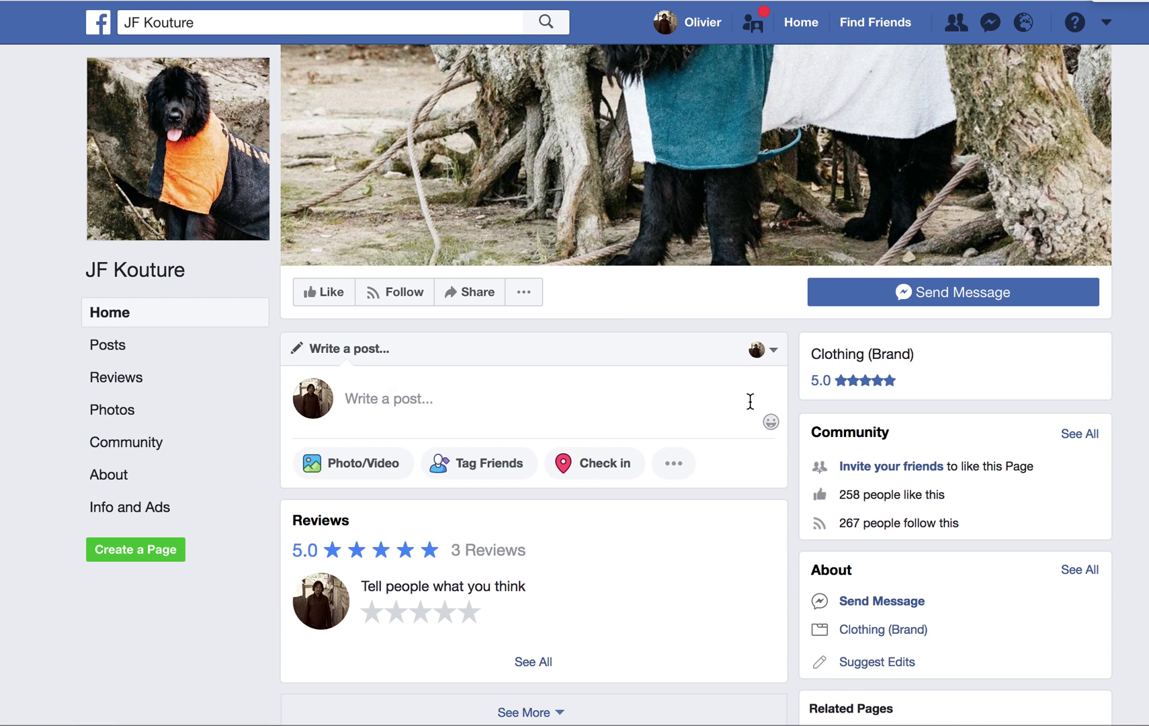
{"action": "scroll", "coordinate": [657, 367], "scroll_direction": "down", "scroll_amount": 2}
{"action": "scroll", "coordinate": [657, 367], "scroll_direction": "down", "scroll_amount": 5}
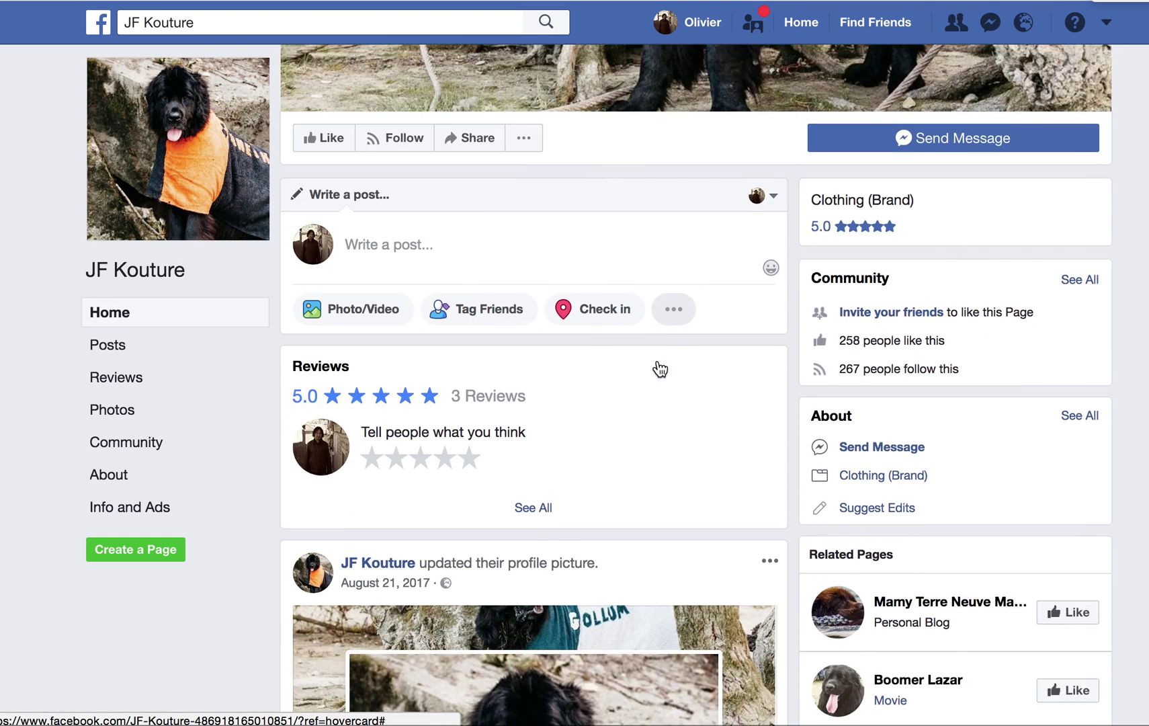
{"action": "scroll", "coordinate": [660, 367], "scroll_direction": "down", "scroll_amount": 1}
{"action": "scroll", "coordinate": [658, 363], "scroll_direction": "up", "scroll_amount": 5}
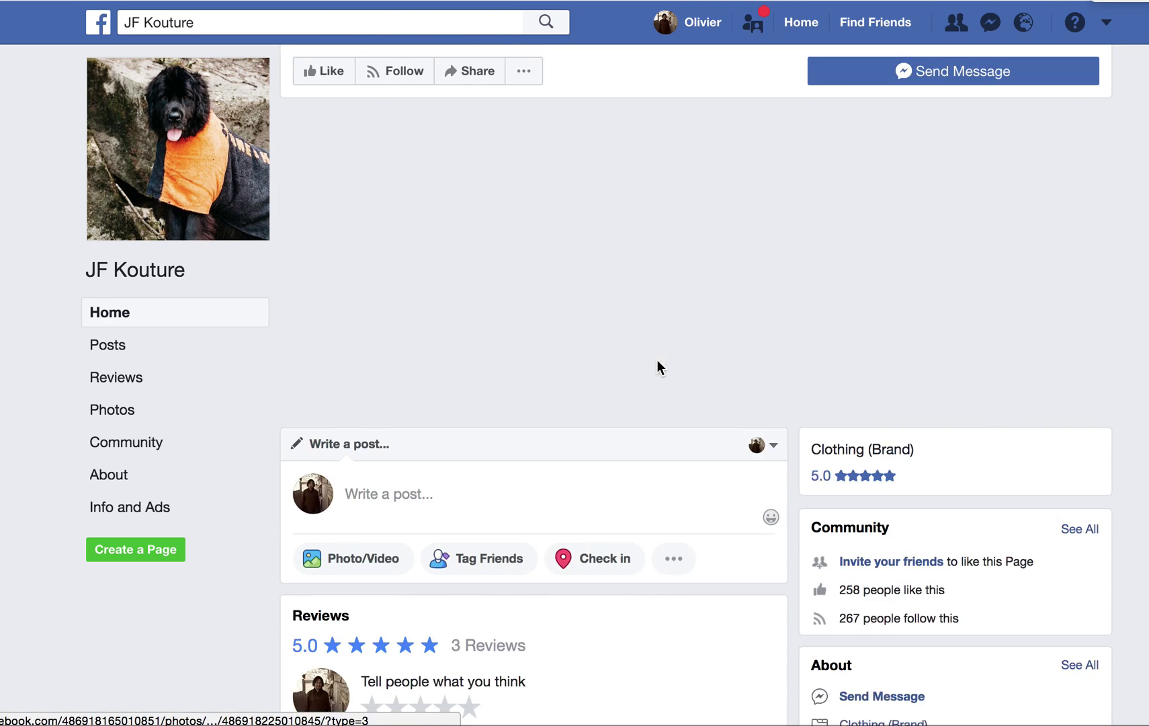
{"action": "scroll", "coordinate": [656, 348], "scroll_direction": "up", "scroll_amount": 3}
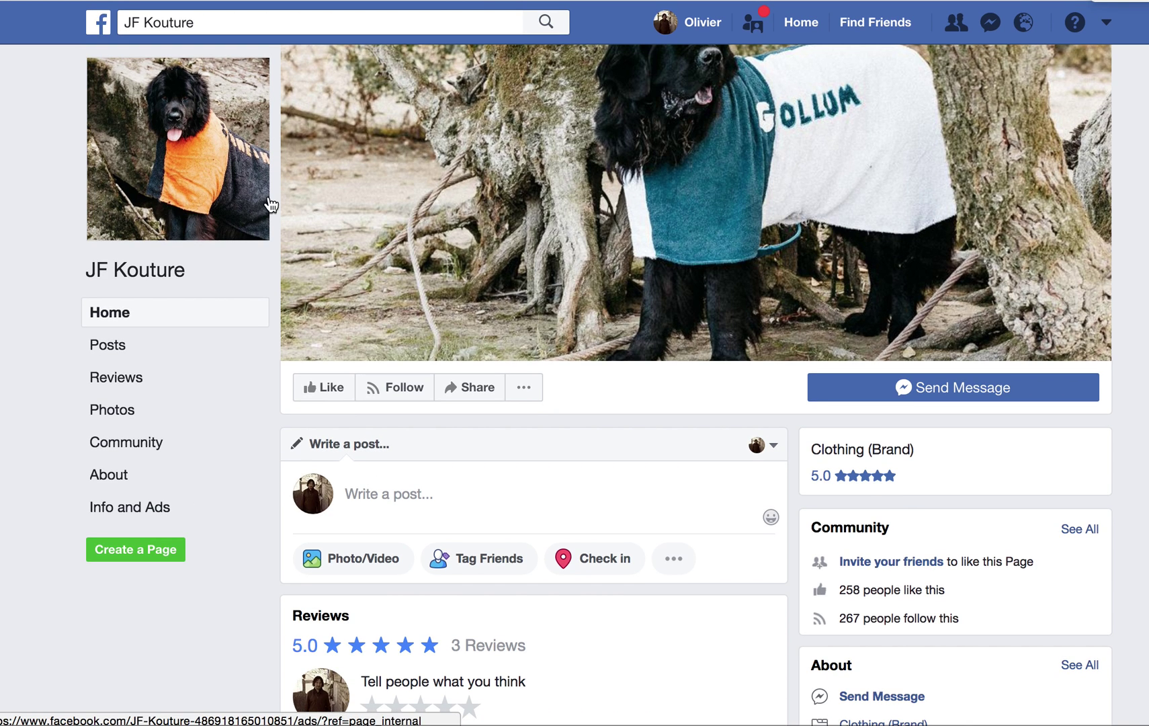
{"action": "scroll", "coordinate": [771, 353], "scroll_direction": "down", "scroll_amount": 2}
{"action": "scroll", "coordinate": [753, 336], "scroll_direction": "up", "scroll_amount": 2}
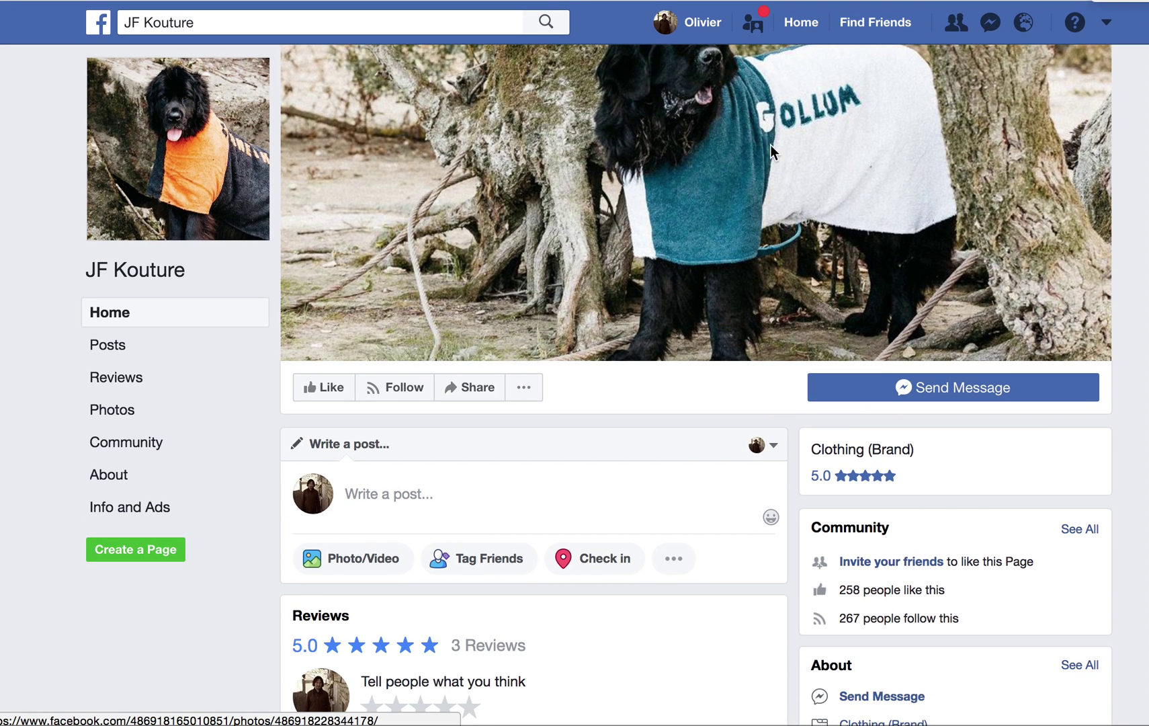
{"action": "scroll", "coordinate": [750, 132], "scroll_direction": "down", "scroll_amount": 4}
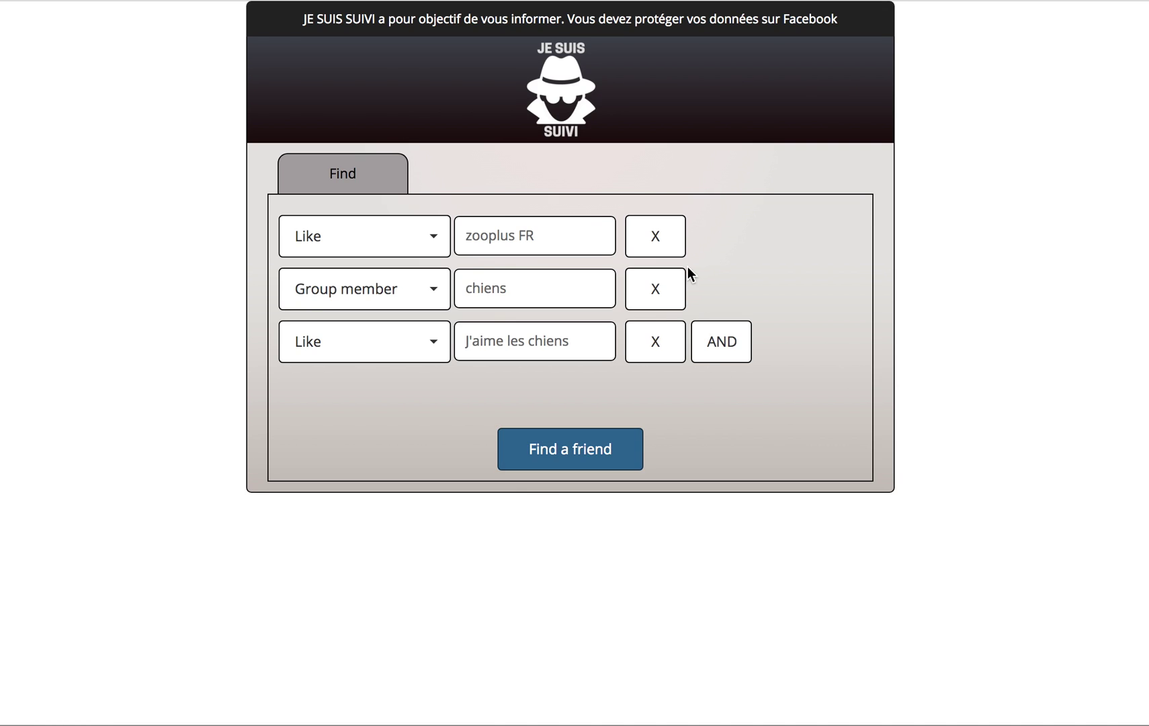
In Je Suis Suivi, reduce the search to a single Like criterion for the suggested clothing brand page JF Kouture and run it
{"action": "left_click", "coordinate": [666, 303]}
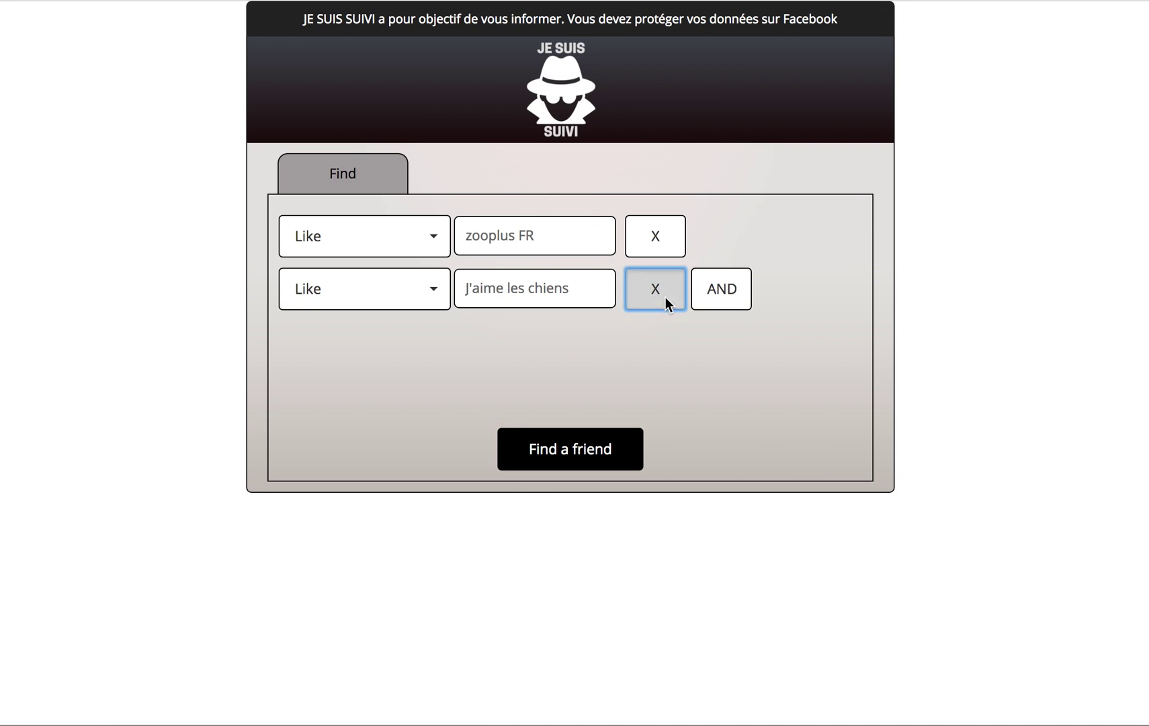
{"action": "left_click", "coordinate": [668, 300]}
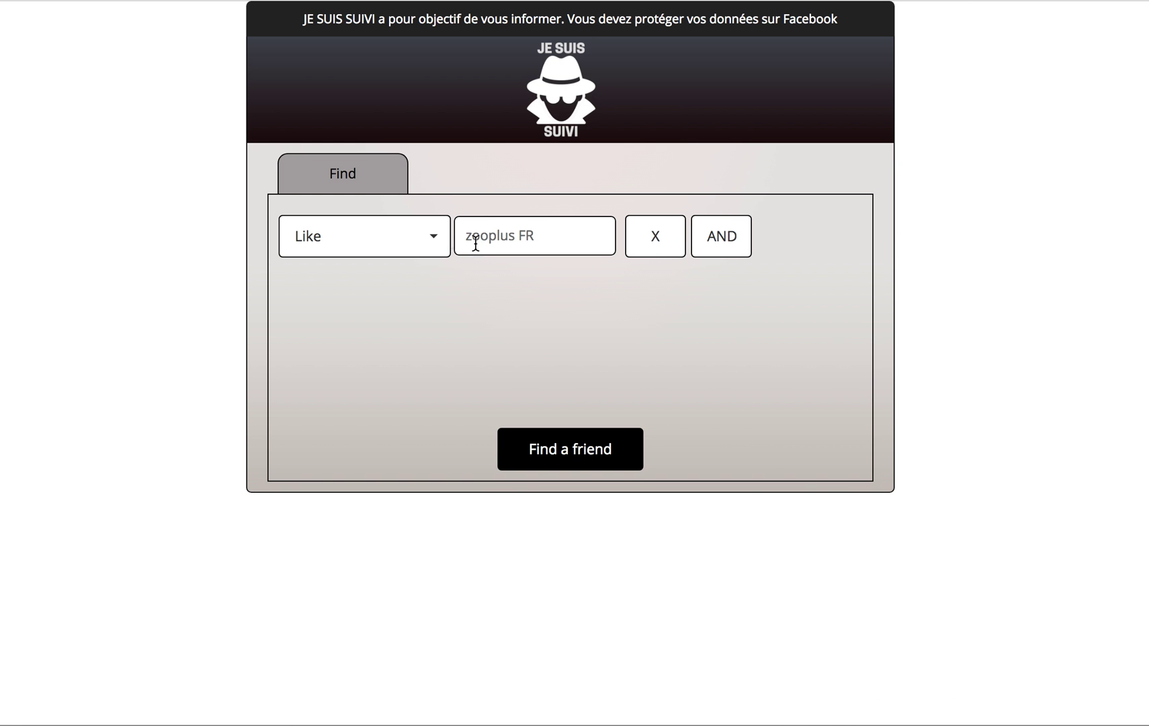
{"action": "triple_click", "coordinate": [479, 243]}
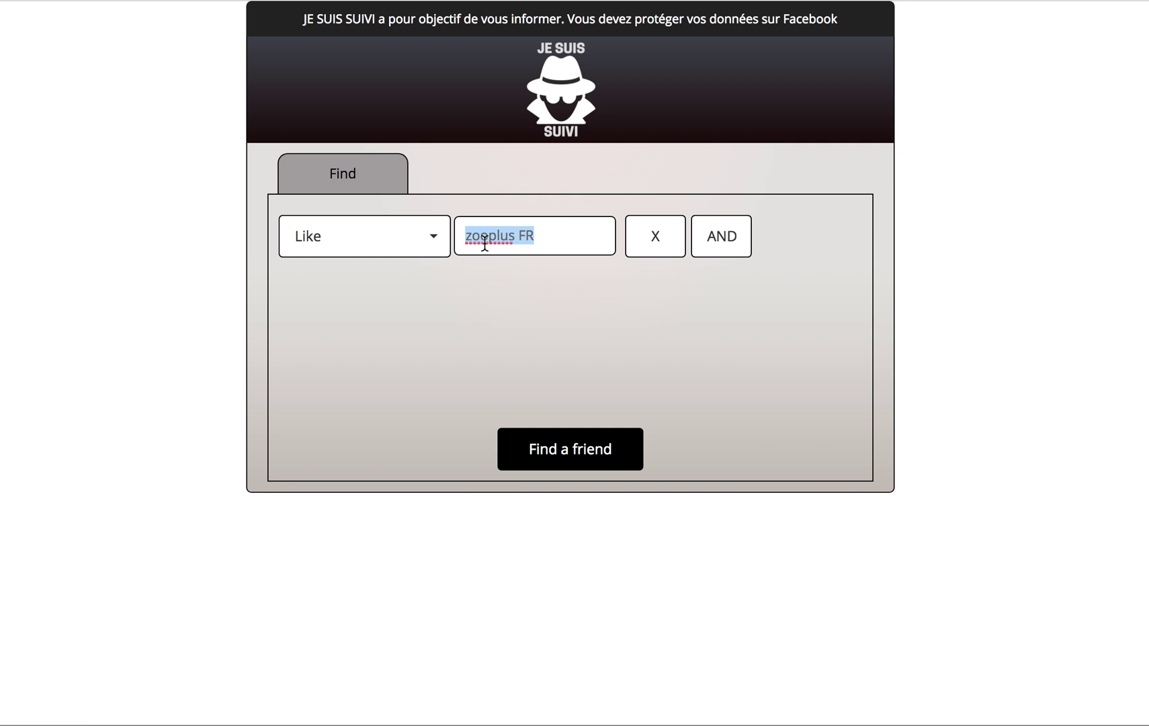
{"action": "type", "text": "JF ko"}
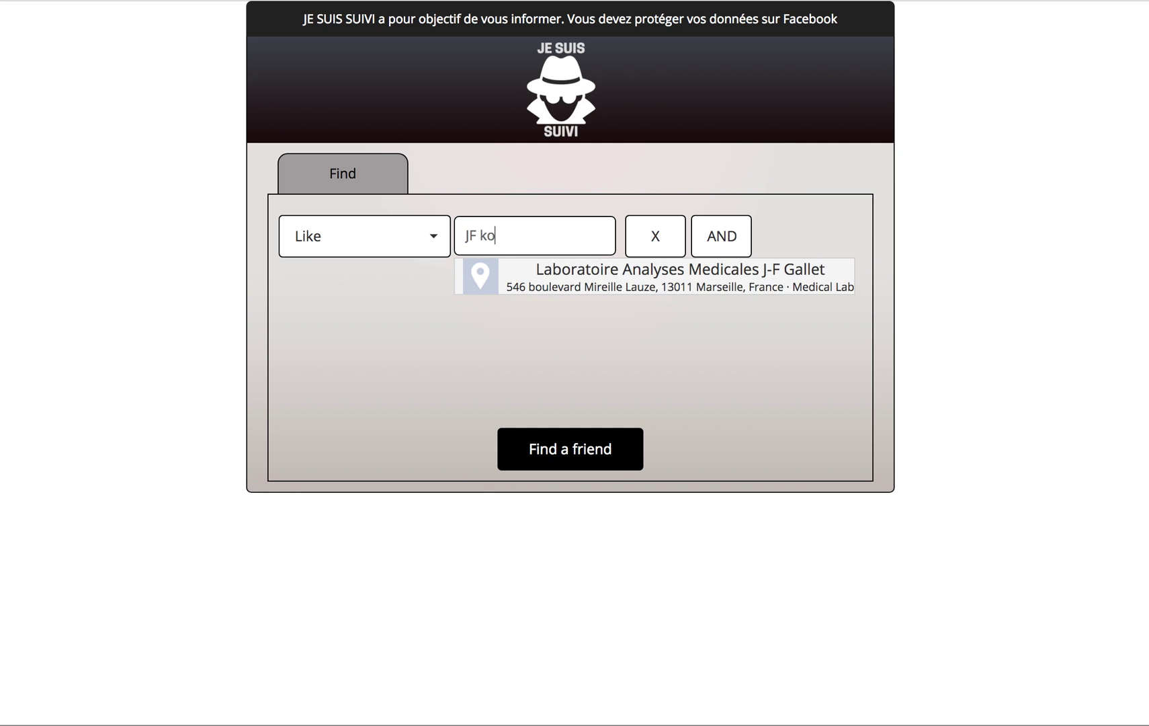
{"action": "type", "text": "utur"}
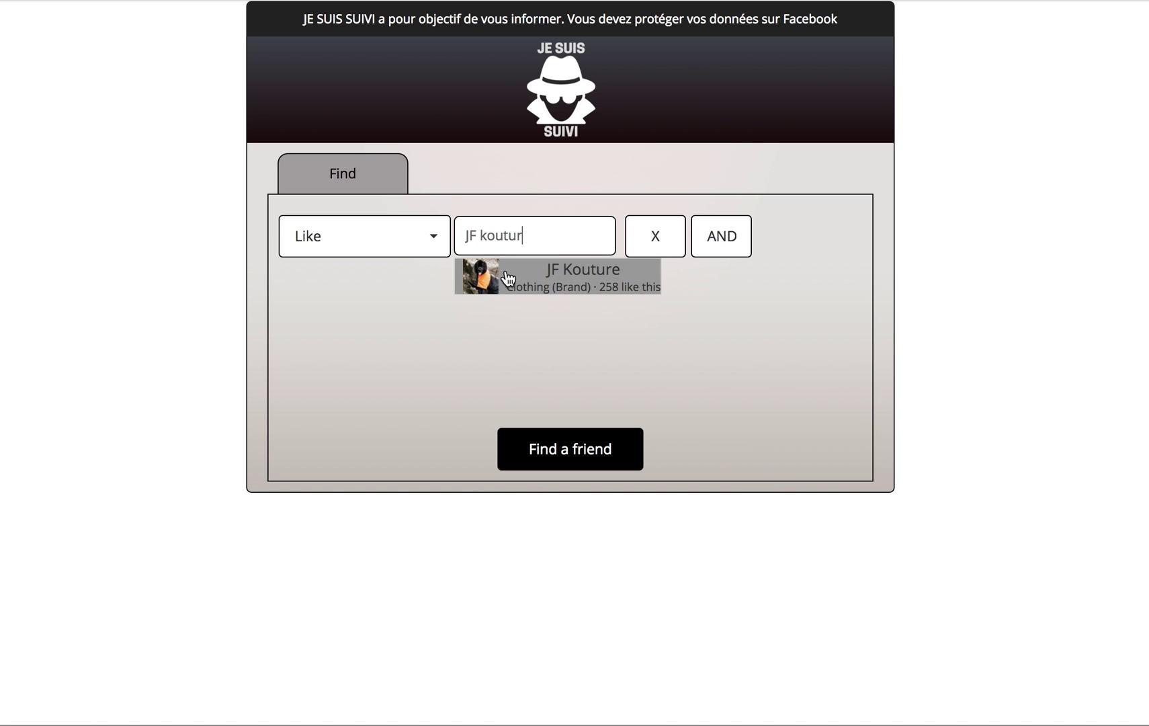
{"action": "left_click", "coordinate": [508, 277]}
{"action": "left_click", "coordinate": [631, 462]}
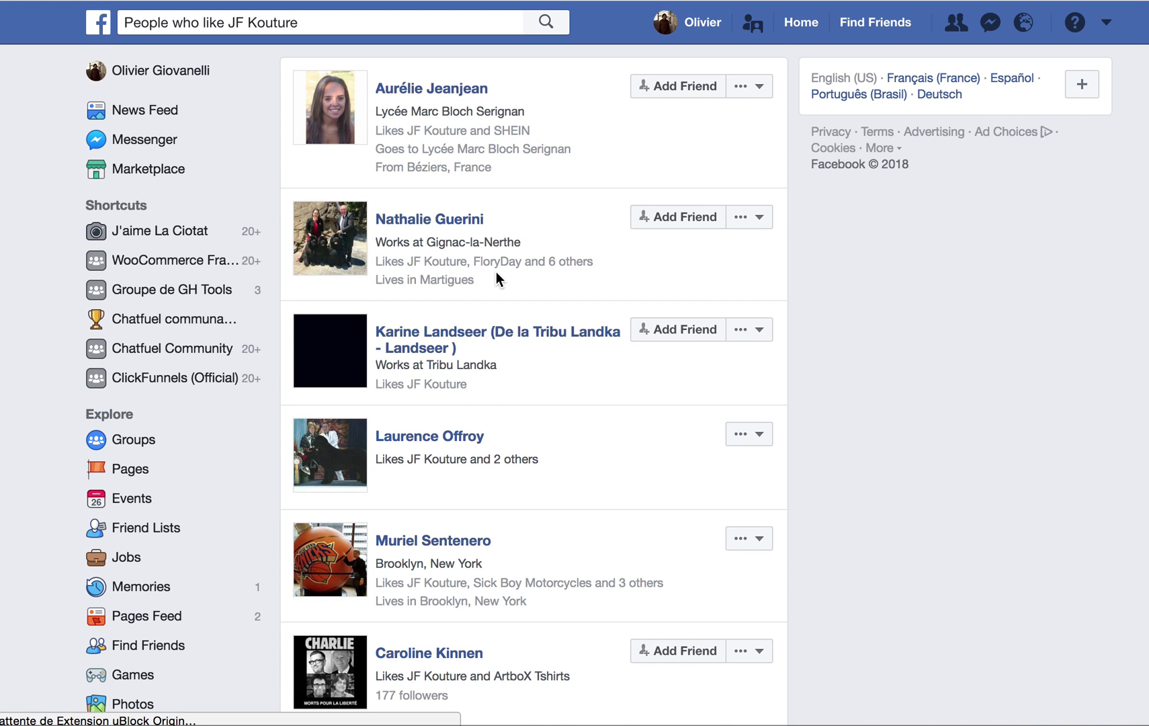
Look through the people who like JF Kouture and open the profile of the one who also likes Les Mariées de Provence in a new tab
{"action": "scroll", "coordinate": [496, 272], "scroll_direction": "down", "scroll_amount": 3}
{"action": "scroll", "coordinate": [496, 271], "scroll_direction": "down", "scroll_amount": 10}
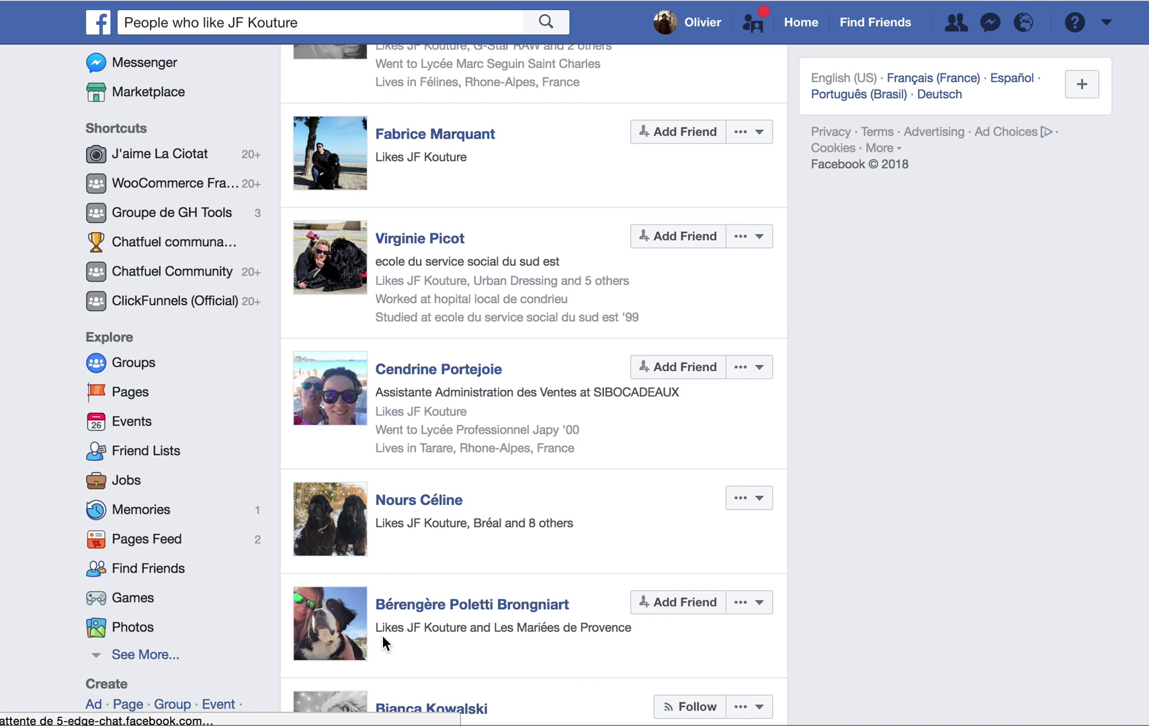
{"action": "scroll", "coordinate": [468, 638], "scroll_direction": "down", "scroll_amount": 3}
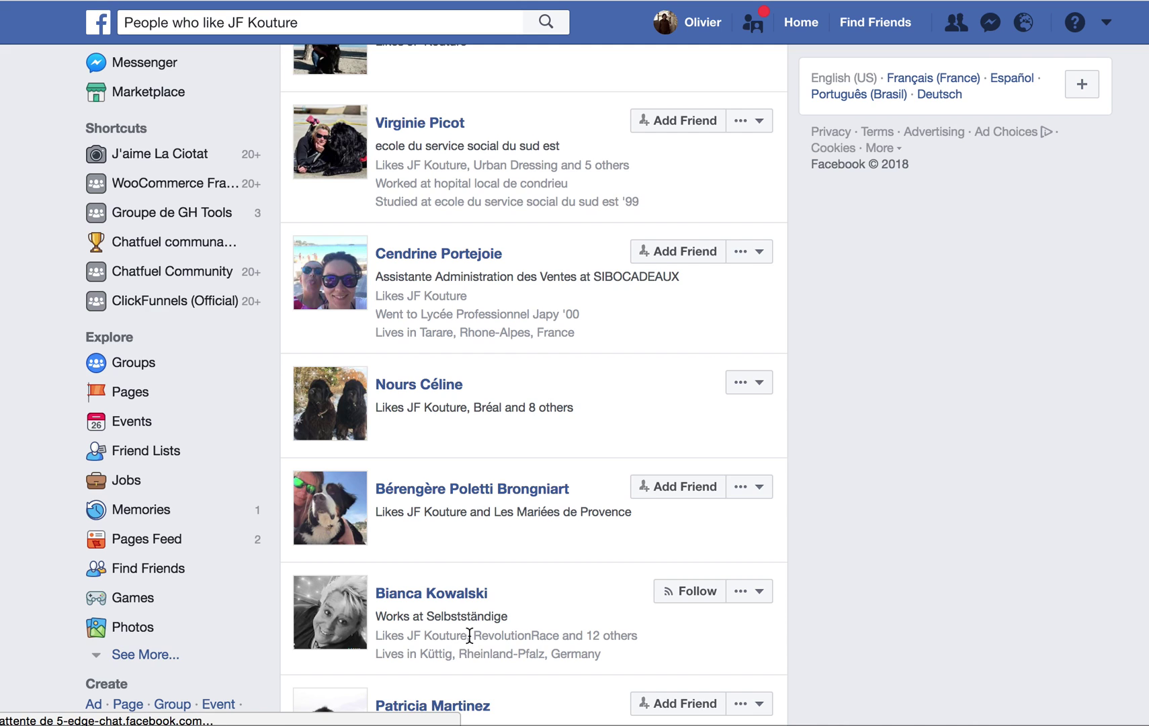
{"action": "right_click", "coordinate": [426, 481]}
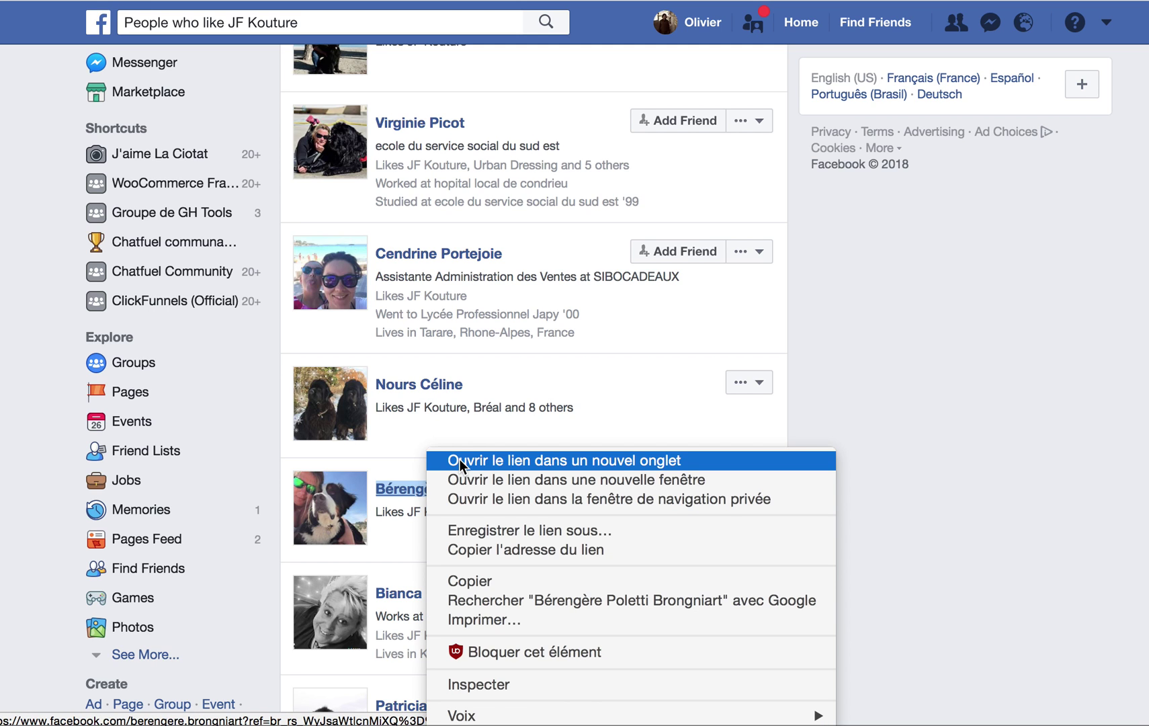
{"action": "left_click", "coordinate": [461, 460]}
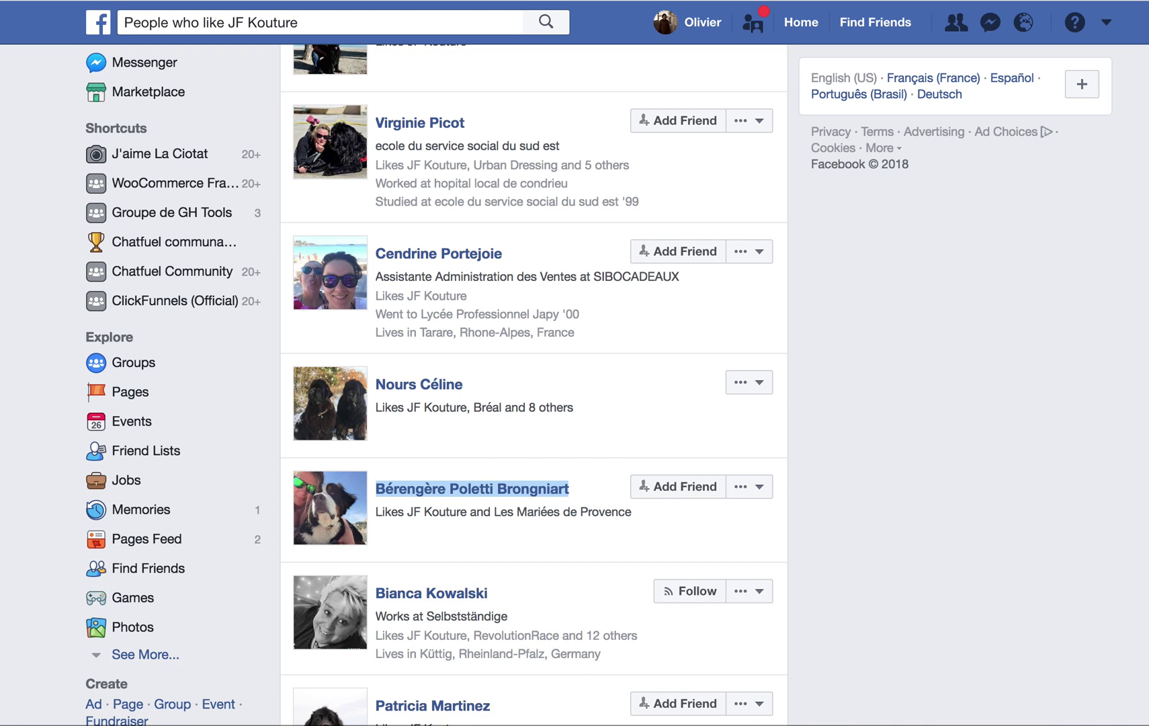
{"action": "key", "text": "ctrl+Tab"}
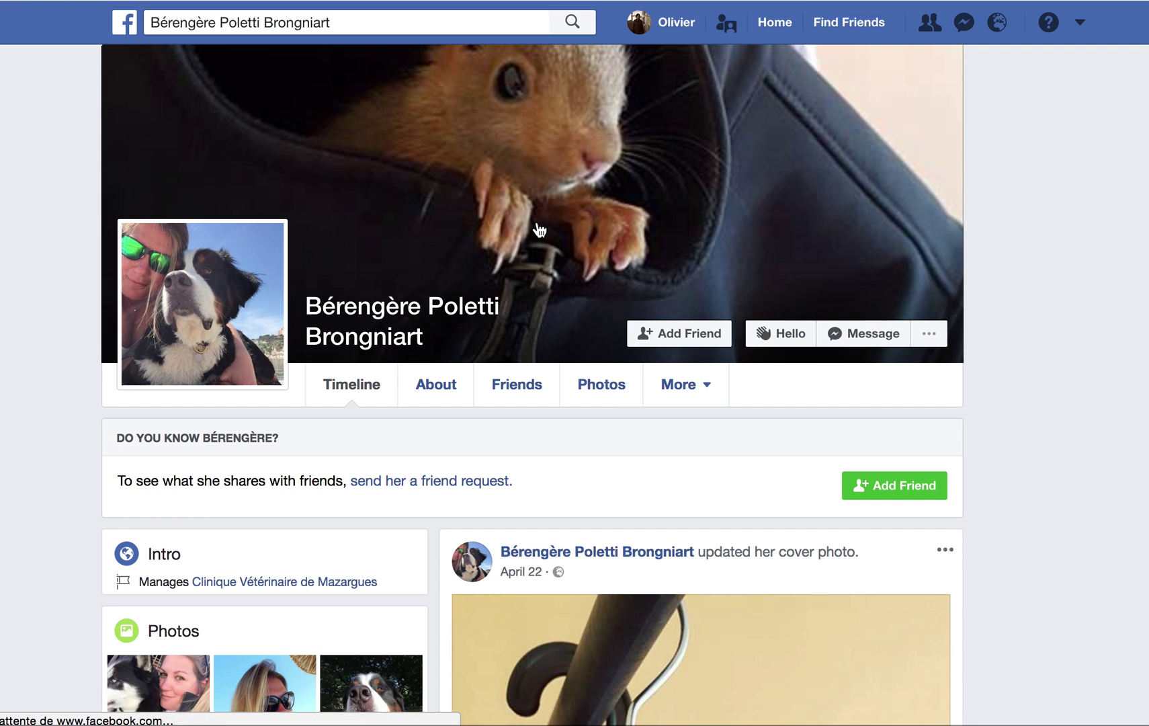
Show the liked pages of this JF Kouture fan's profile and examine them for dog-related interests
{"action": "scroll", "coordinate": [605, 399], "scroll_direction": "down", "scroll_amount": 3}
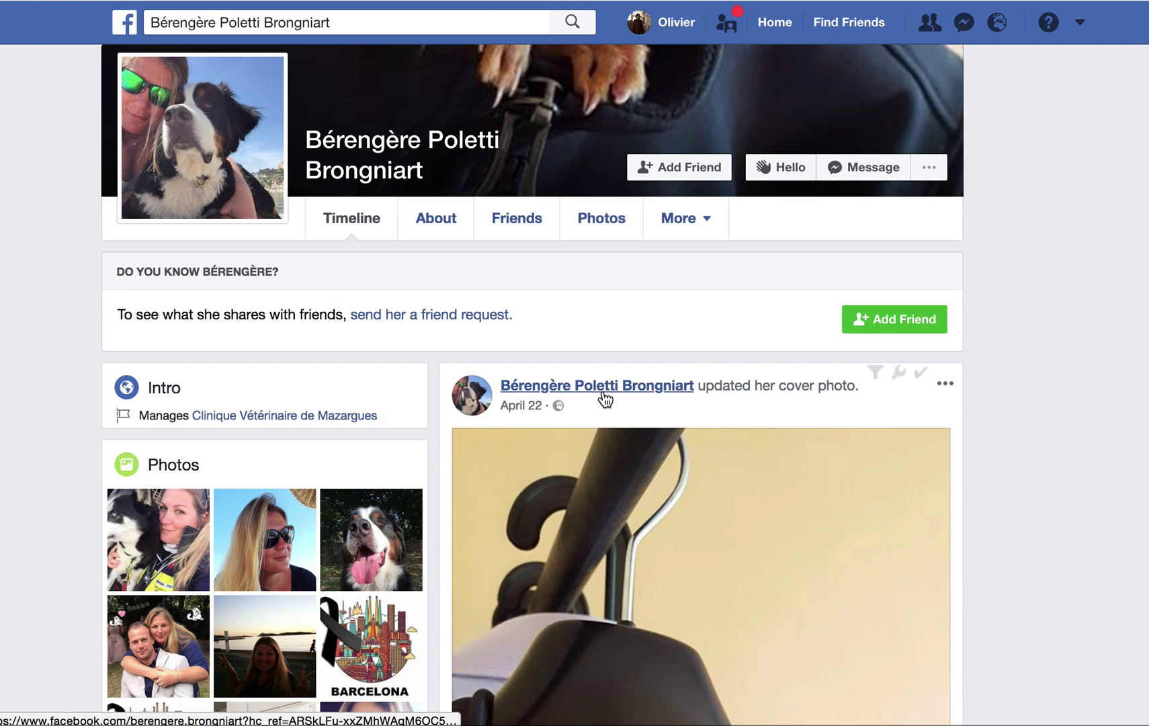
{"action": "left_click", "coordinate": [676, 219]}
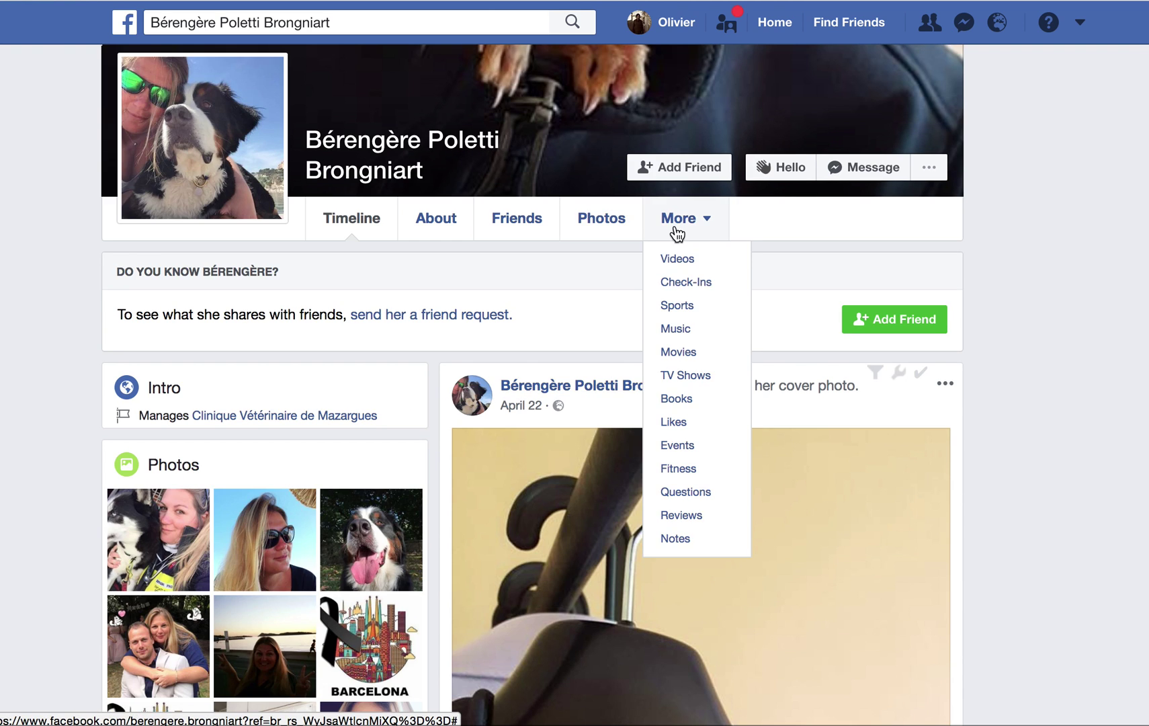
{"action": "left_click", "coordinate": [693, 423]}
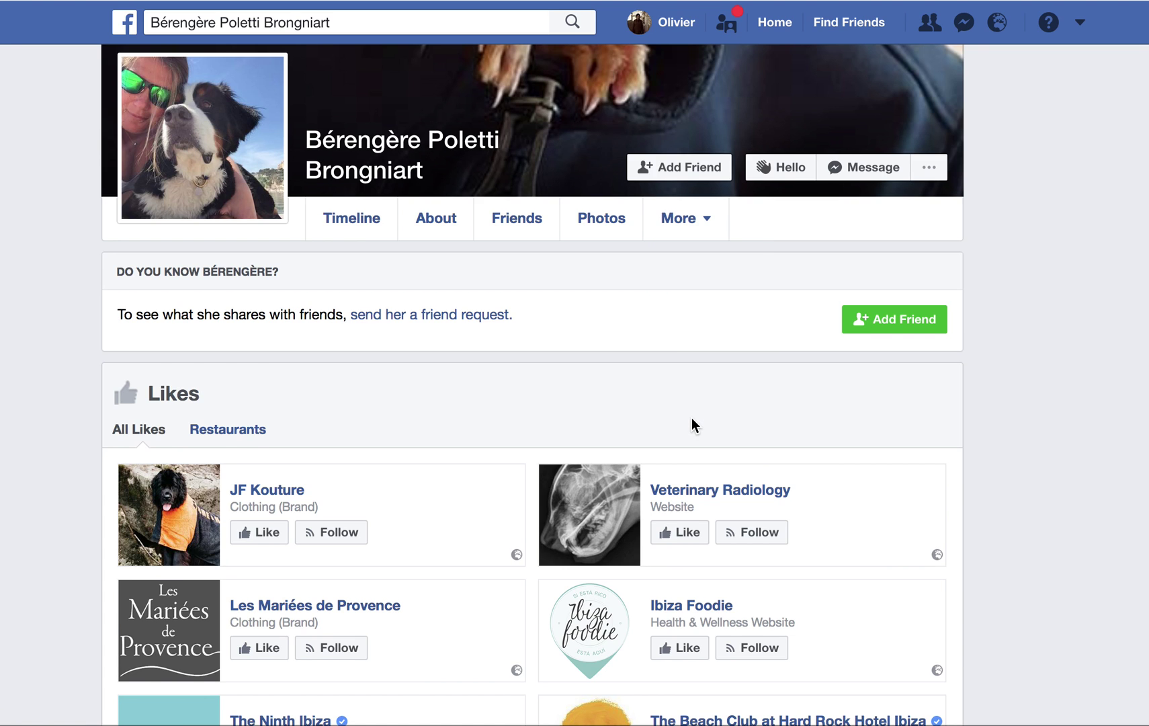
{"action": "scroll", "coordinate": [692, 417], "scroll_direction": "down", "scroll_amount": 3}
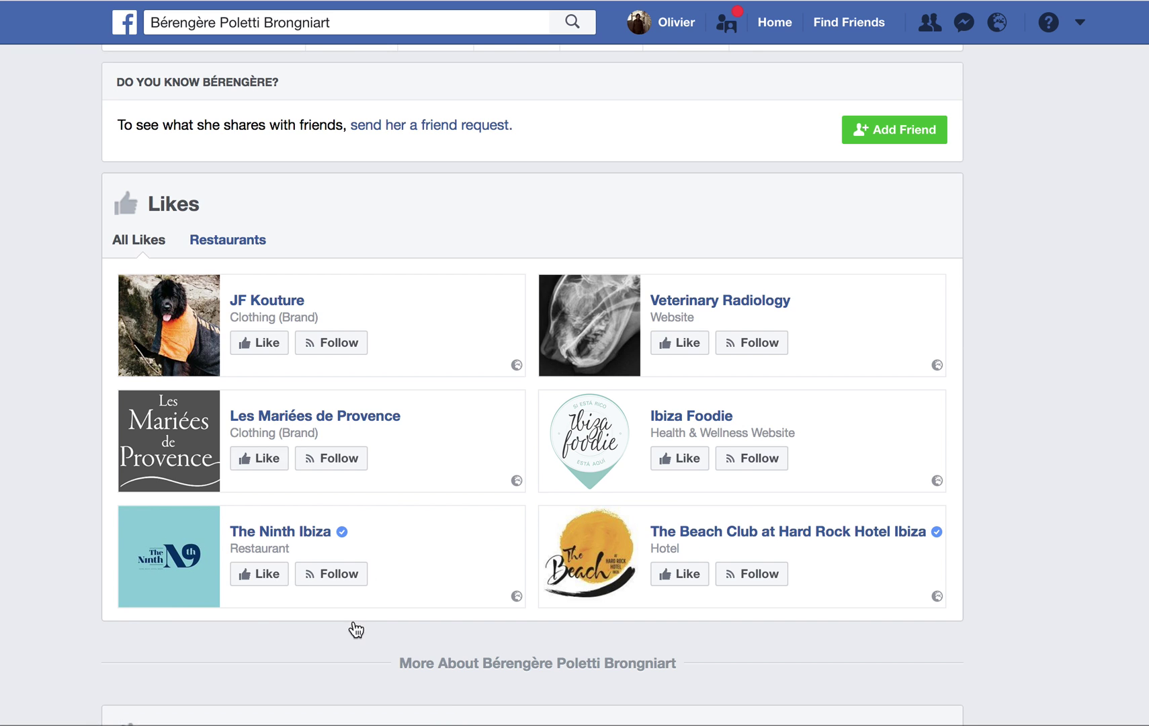
{"action": "scroll", "coordinate": [474, 638], "scroll_direction": "down", "scroll_amount": 3}
{"action": "scroll", "coordinate": [472, 631], "scroll_direction": "down", "scroll_amount": 3}
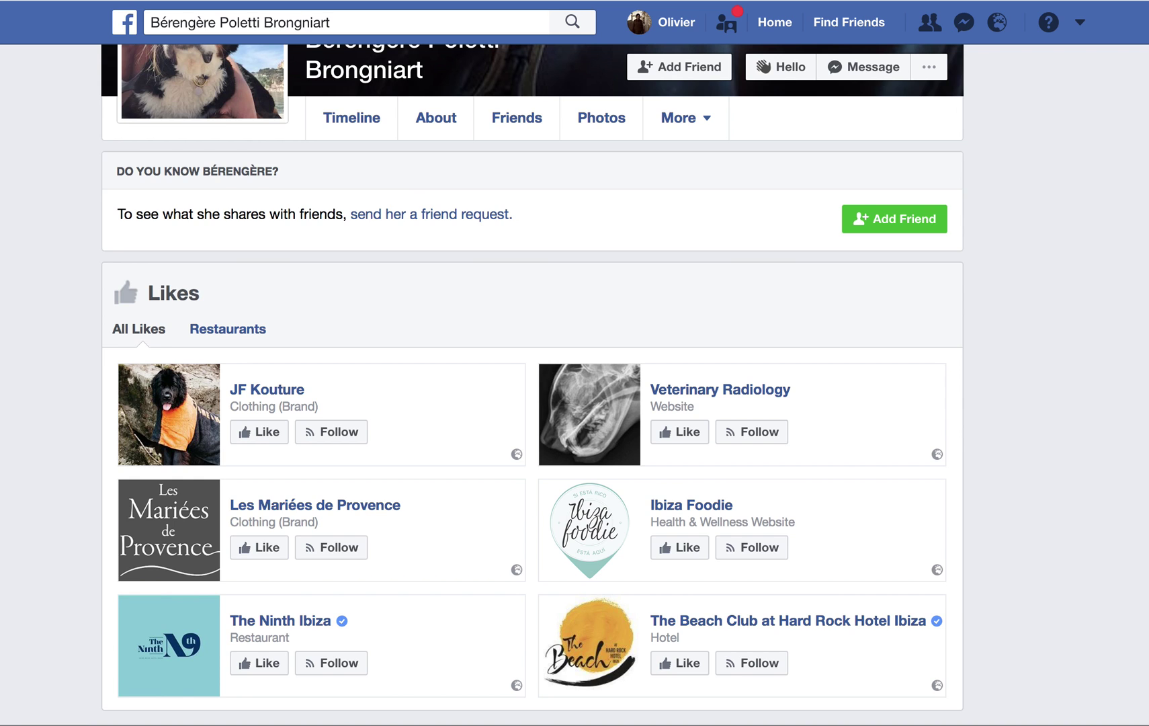
From the people who like JF Kouture, open the profile of the one who also likes Bréal in a new tab and list their liked pages
{"action": "key", "text": "alt+Left"}
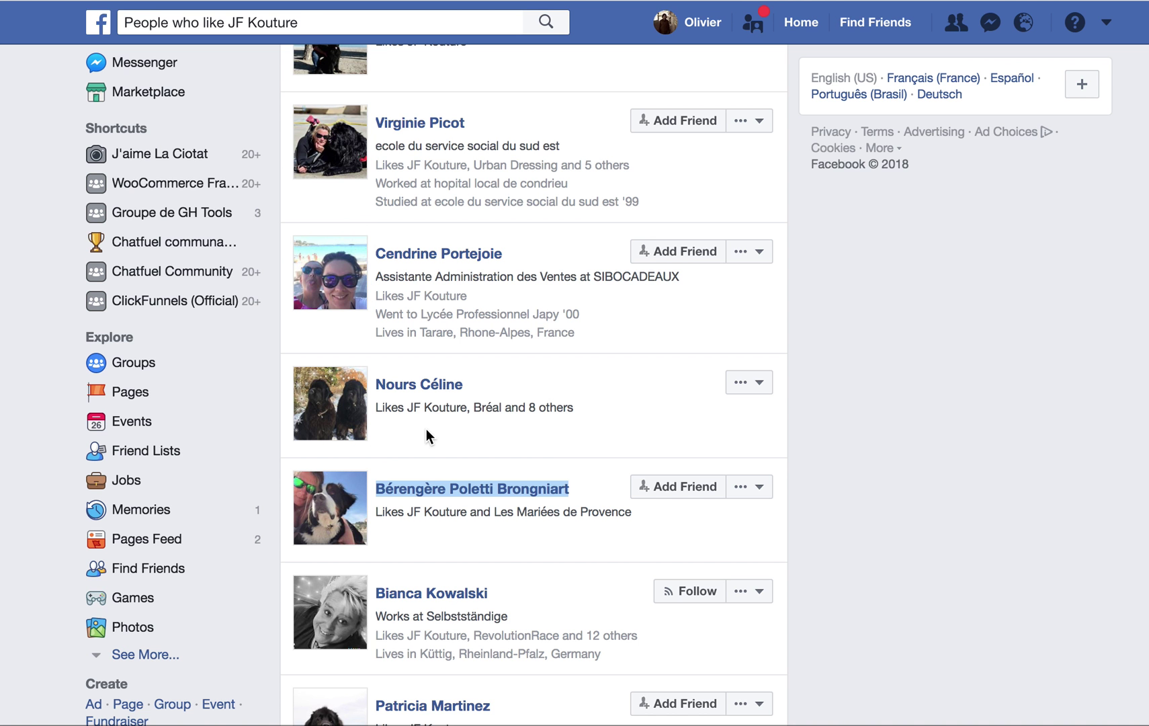
{"action": "right_click", "coordinate": [425, 383]}
{"action": "left_click", "coordinate": [451, 388]}
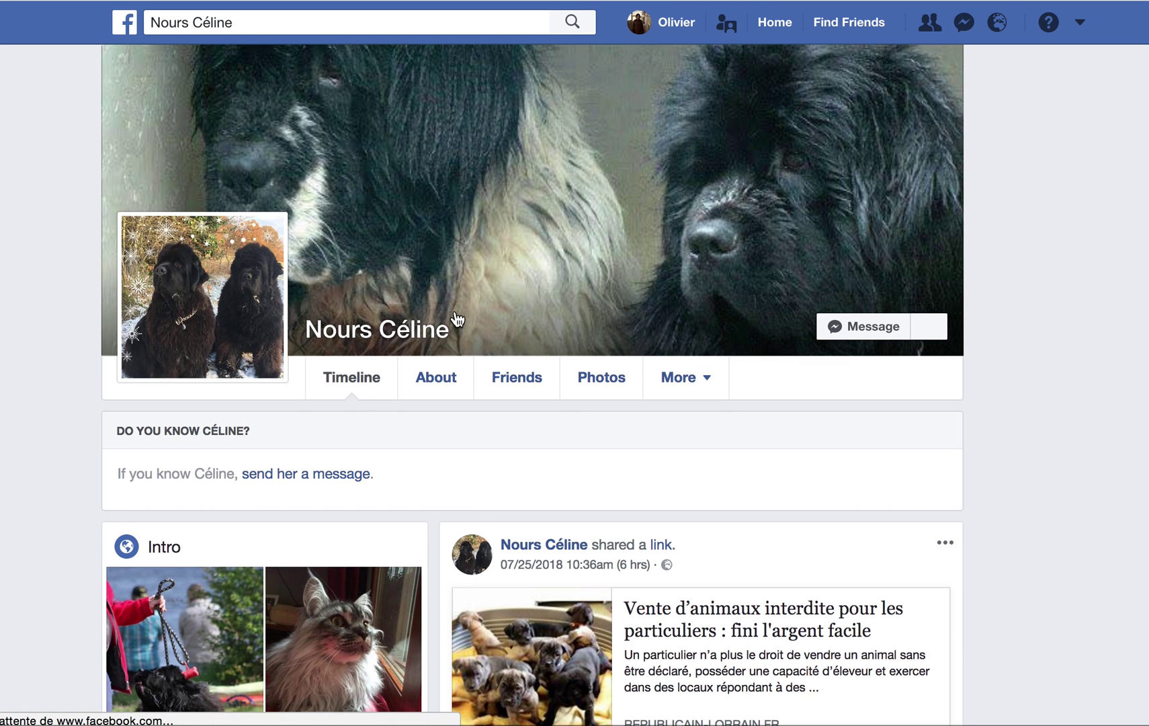
{"action": "scroll", "coordinate": [457, 319], "scroll_direction": "down", "scroll_amount": 3}
{"action": "left_click", "coordinate": [686, 239]}
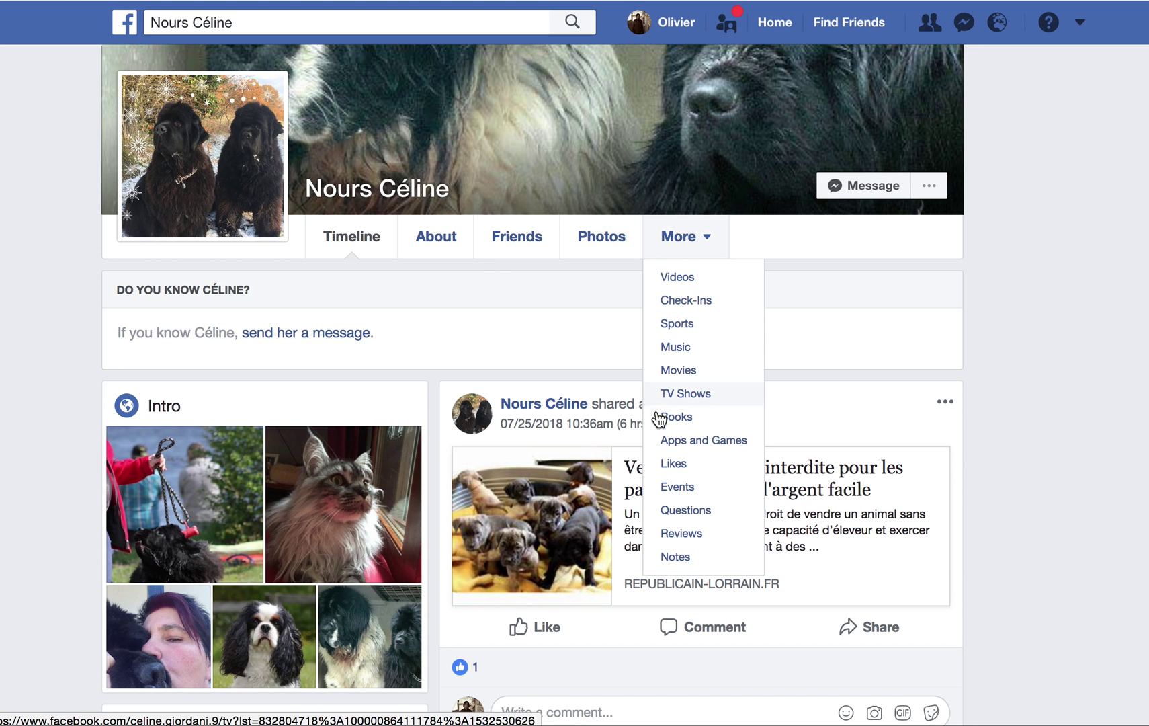
{"action": "left_click", "coordinate": [668, 462]}
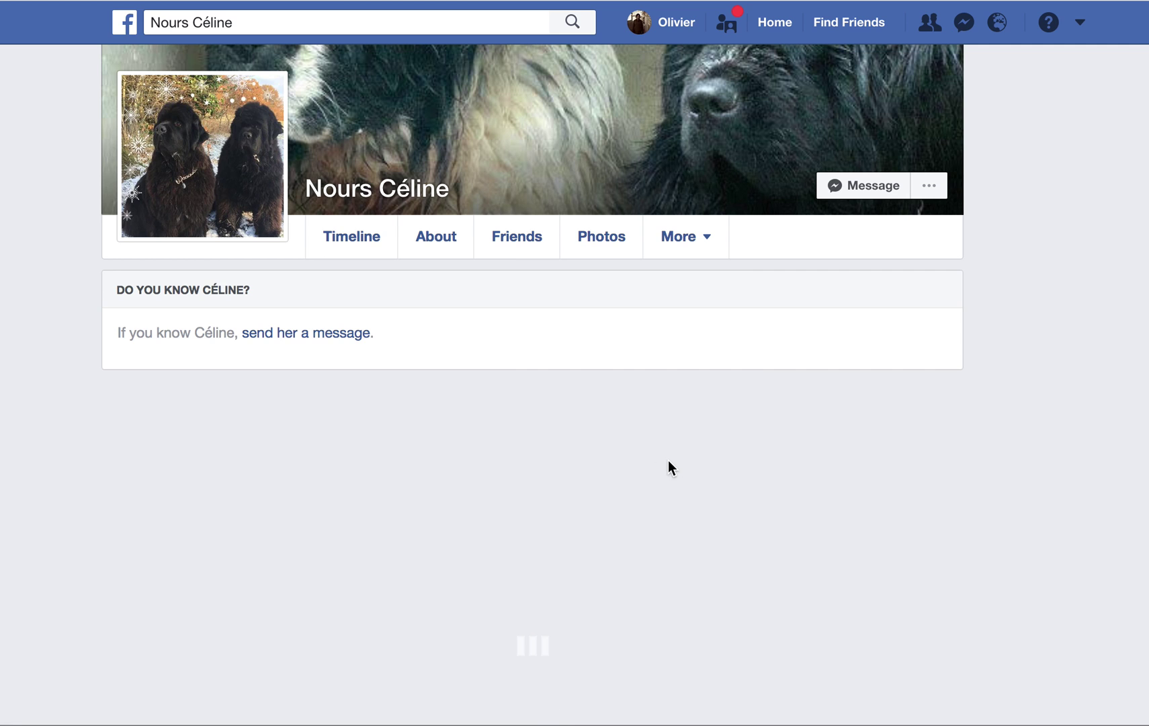
Examine this user's liked pages for dog trainers, breeders, animal associations and pet supply shops
{"action": "scroll", "coordinate": [500, 455], "scroll_direction": "down", "scroll_amount": 10}
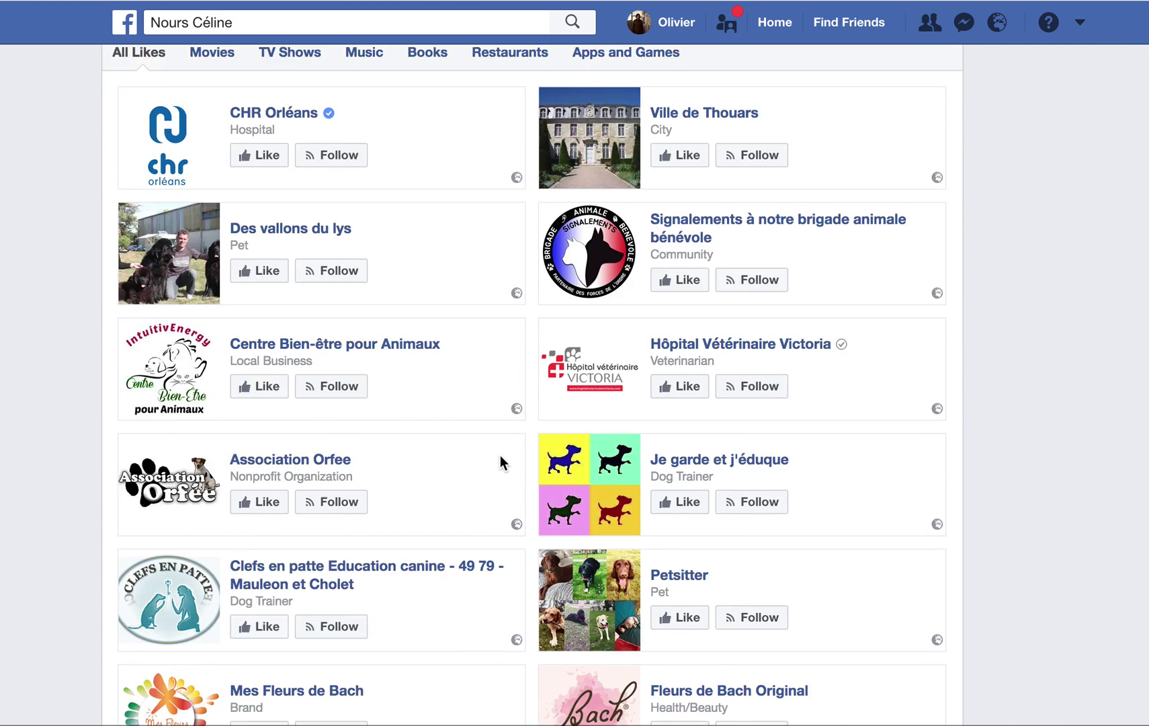
{"action": "scroll", "coordinate": [703, 396], "scroll_direction": "down", "scroll_amount": 2}
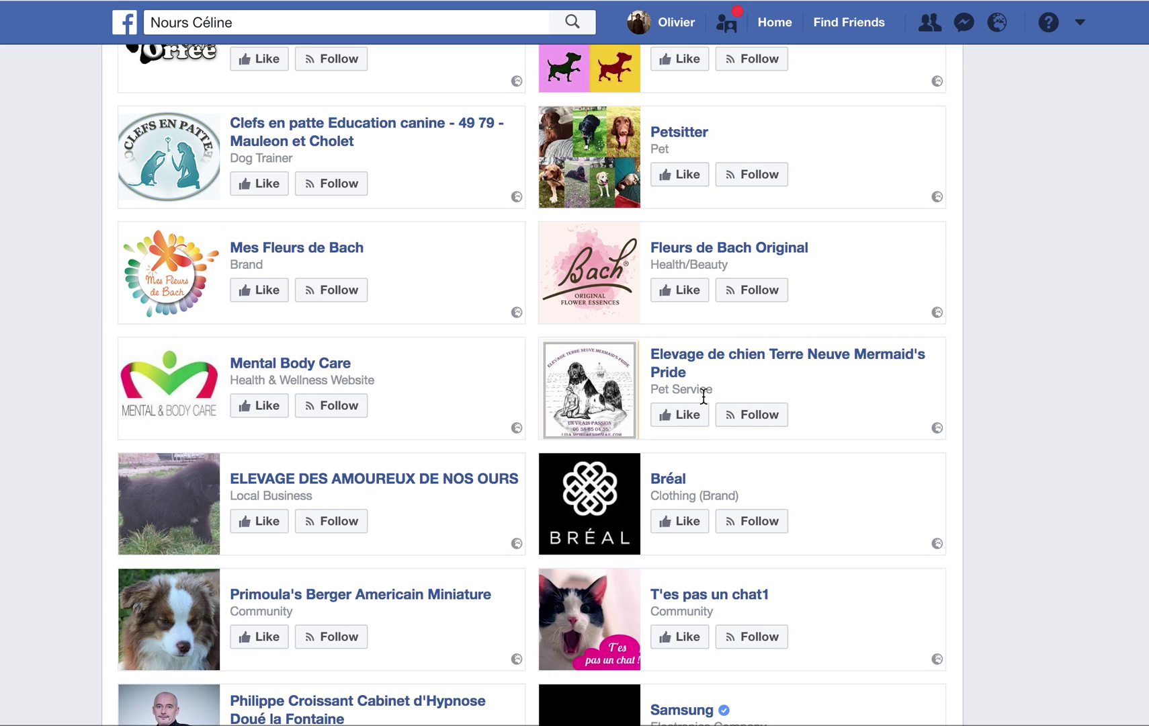
{"action": "scroll", "coordinate": [703, 396], "scroll_direction": "down", "scroll_amount": 2}
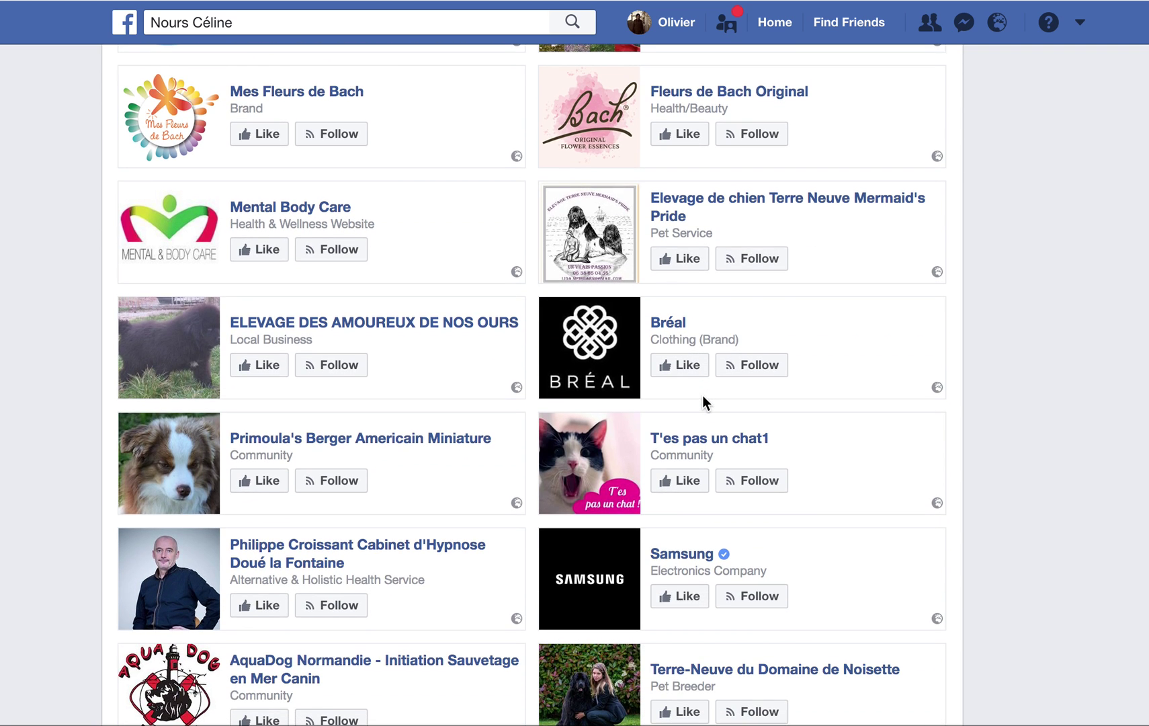
{"action": "mouse_move", "coordinate": [433, 438]}
{"action": "scroll", "coordinate": [431, 437], "scroll_direction": "down", "scroll_amount": 3}
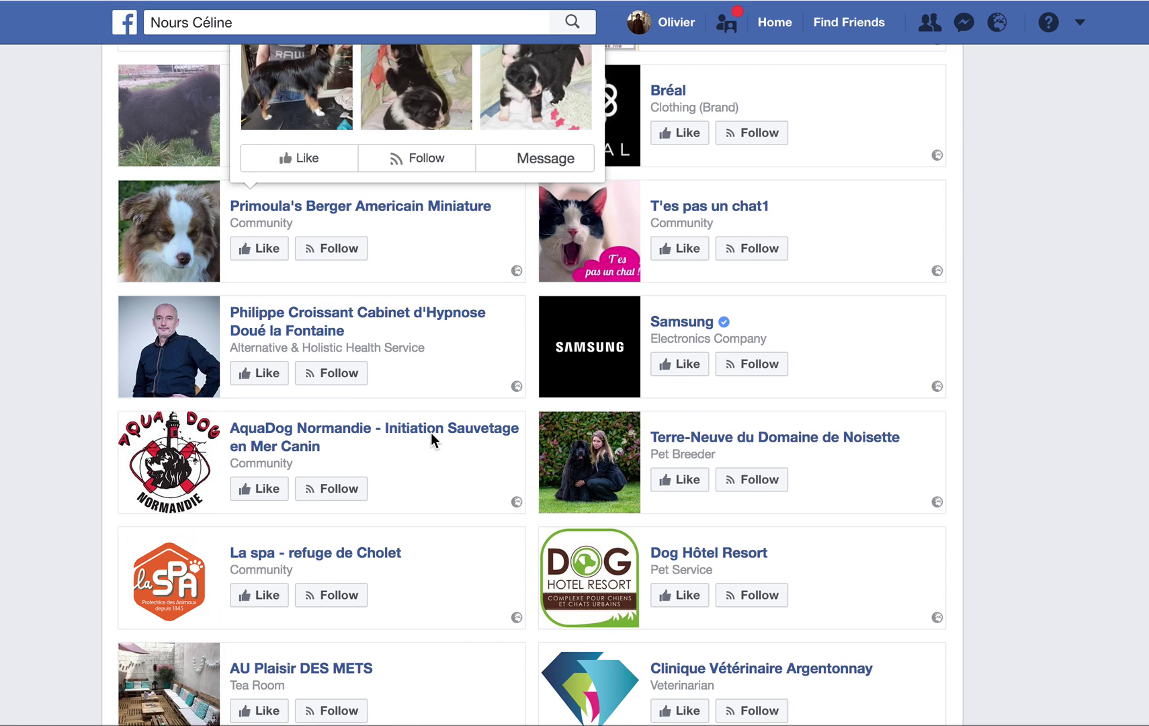
{"action": "scroll", "coordinate": [431, 440], "scroll_direction": "down", "scroll_amount": 4}
{"action": "scroll", "coordinate": [430, 440], "scroll_direction": "down", "scroll_amount": 6}
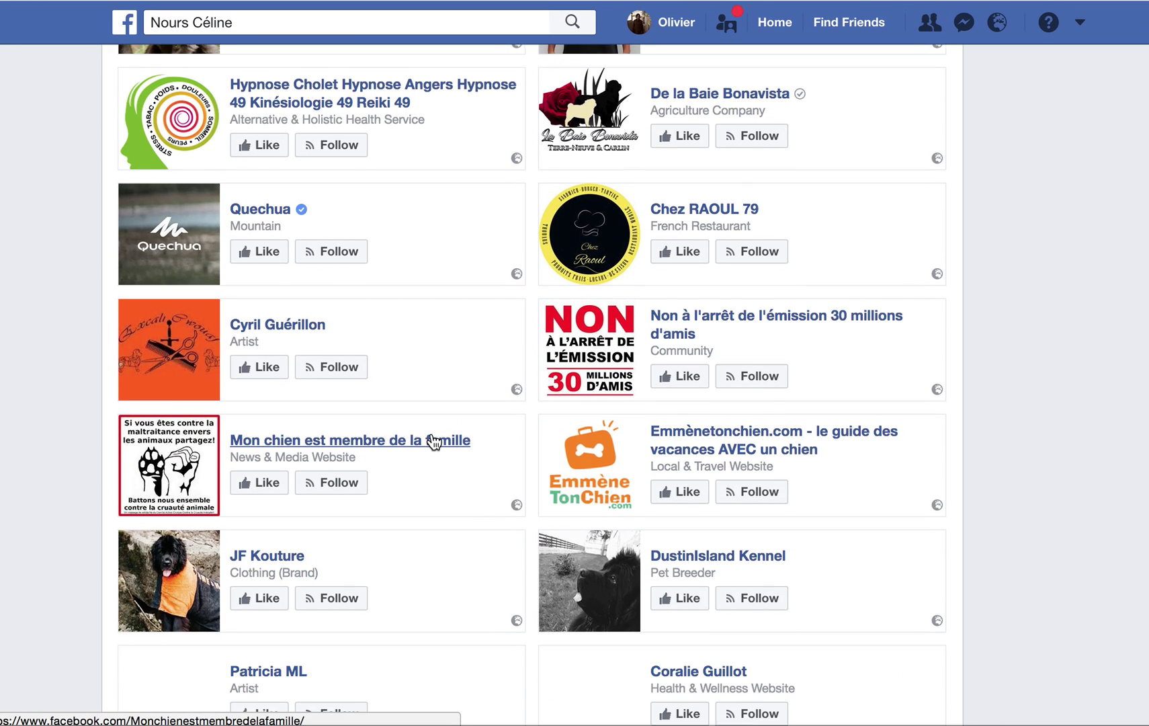
{"action": "scroll", "coordinate": [434, 441], "scroll_direction": "down", "scroll_amount": 4}
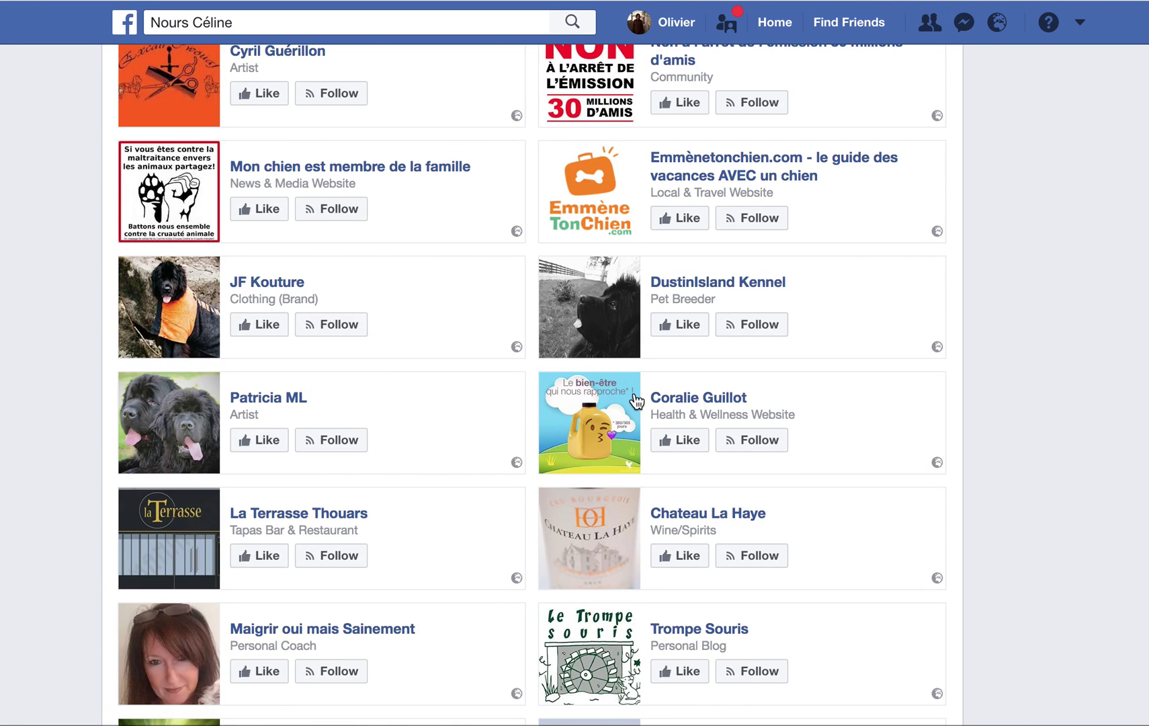
{"action": "scroll", "coordinate": [636, 401], "scroll_direction": "down", "scroll_amount": 8}
{"action": "mouse_move", "coordinate": [636, 402]}
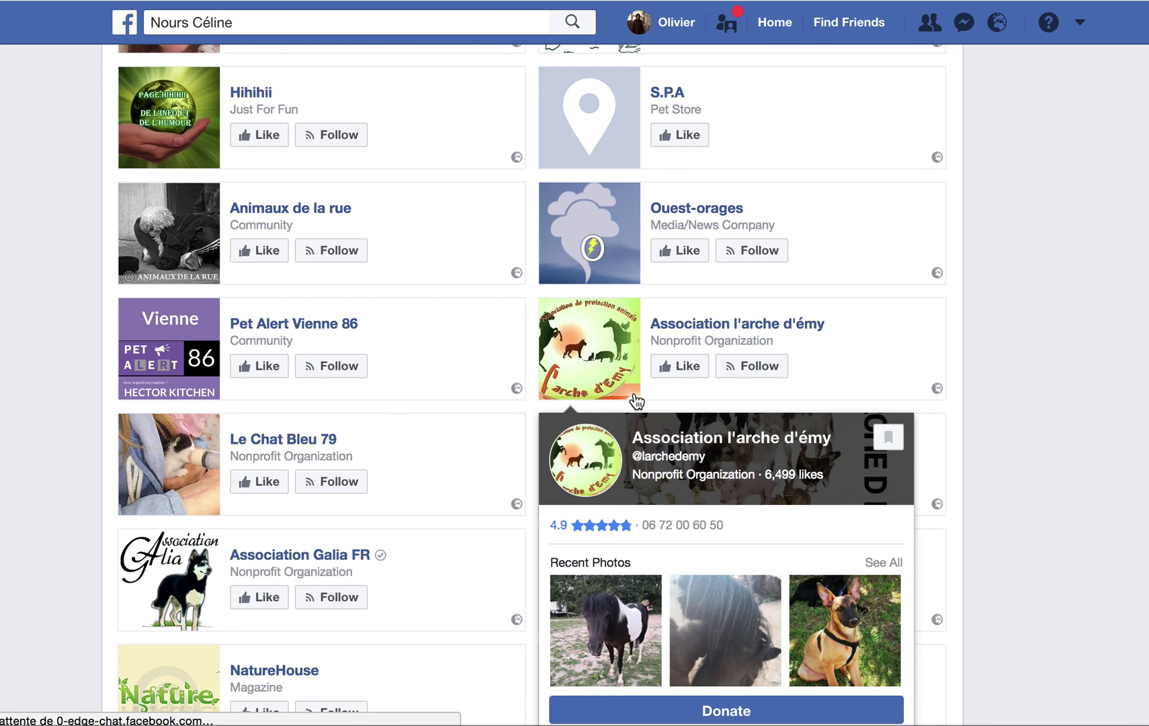
{"action": "scroll", "coordinate": [636, 401], "scroll_direction": "down", "scroll_amount": 3}
{"action": "scroll", "coordinate": [636, 402], "scroll_direction": "down", "scroll_amount": 10}
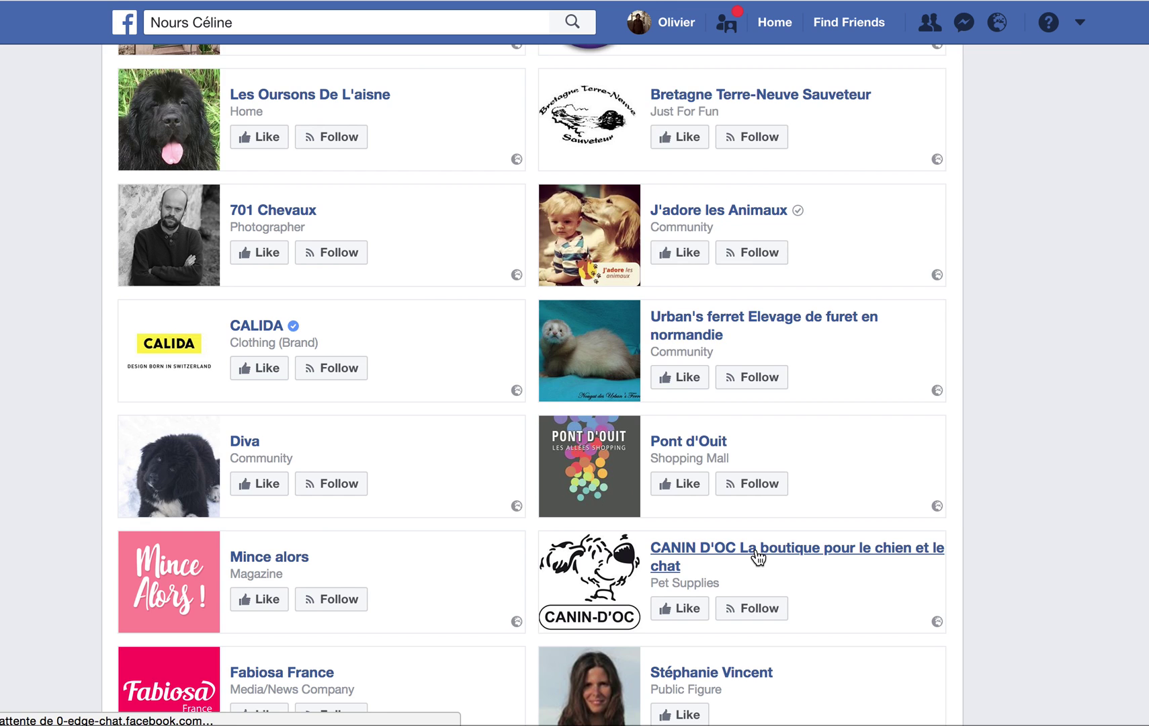
Check the community figures and business details of the liked pet shop page CANIN D'OC in a new tab, closing that tab when done
{"action": "mouse_move", "coordinate": [757, 556]}
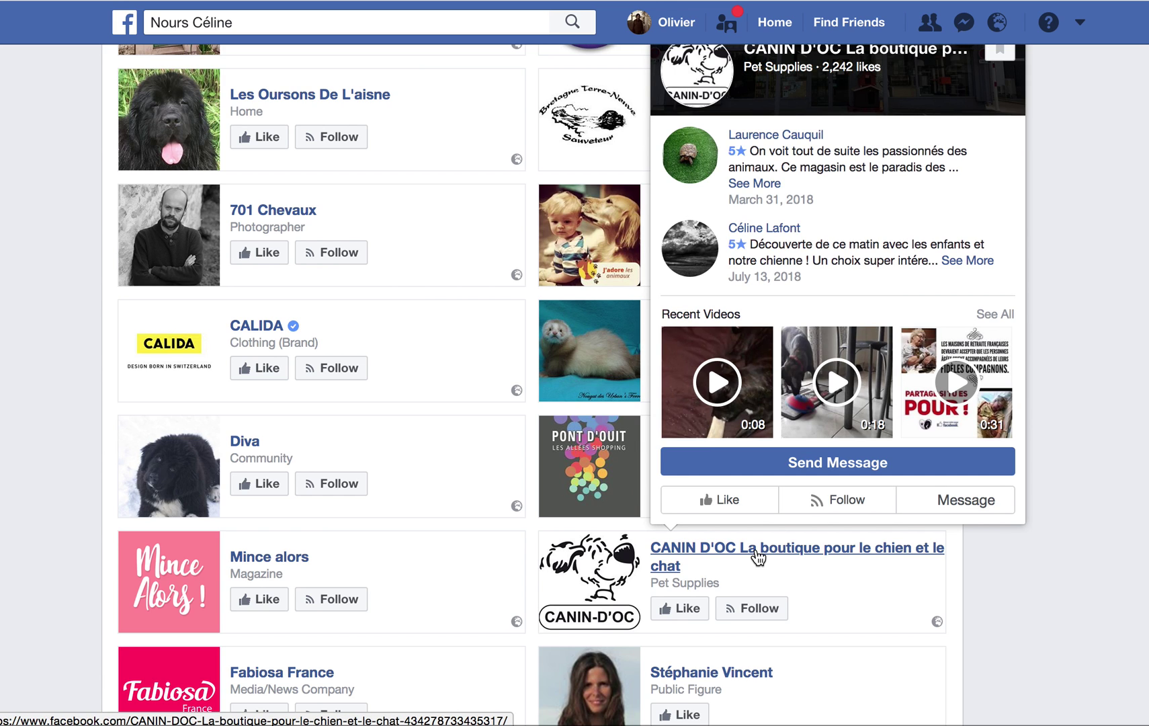
{"action": "right_click", "coordinate": [755, 550]}
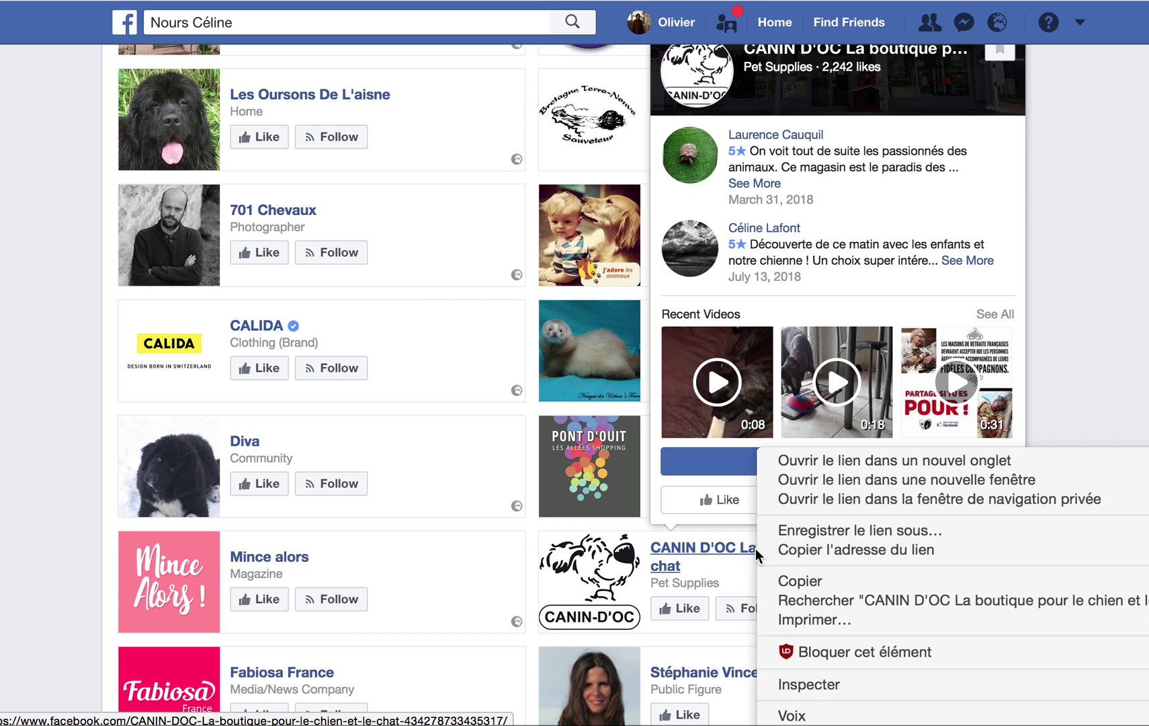
{"action": "left_click", "coordinate": [856, 454]}
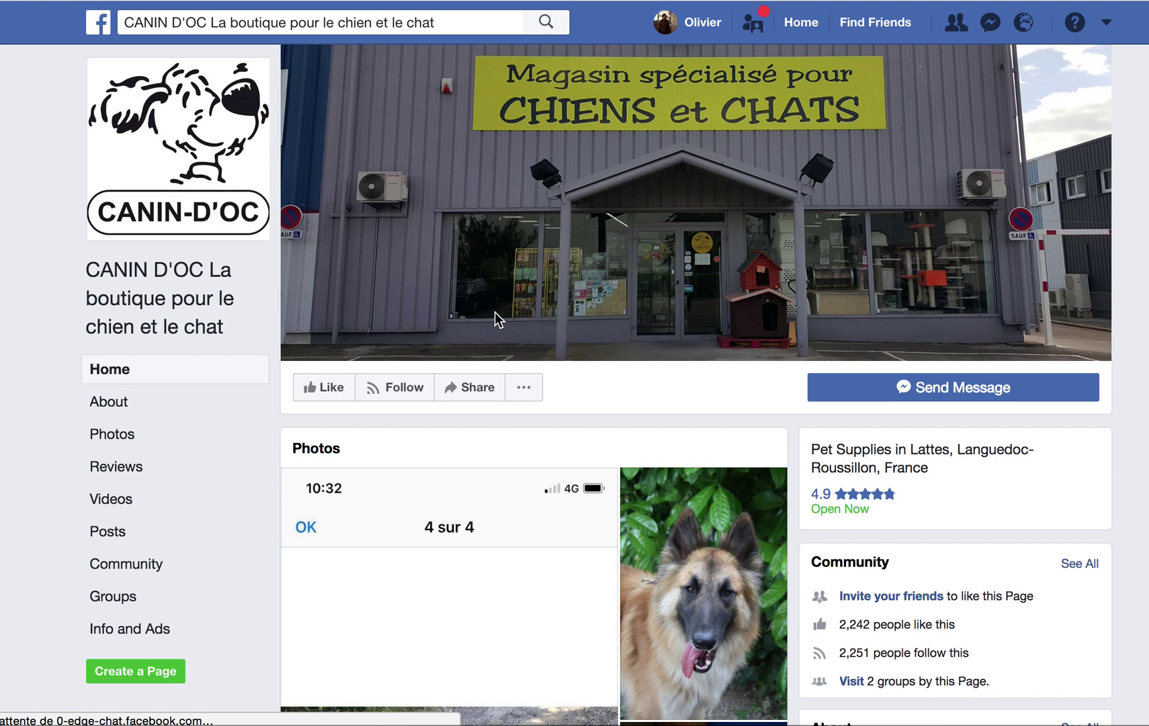
{"action": "scroll", "coordinate": [495, 314], "scroll_direction": "down", "scroll_amount": 5}
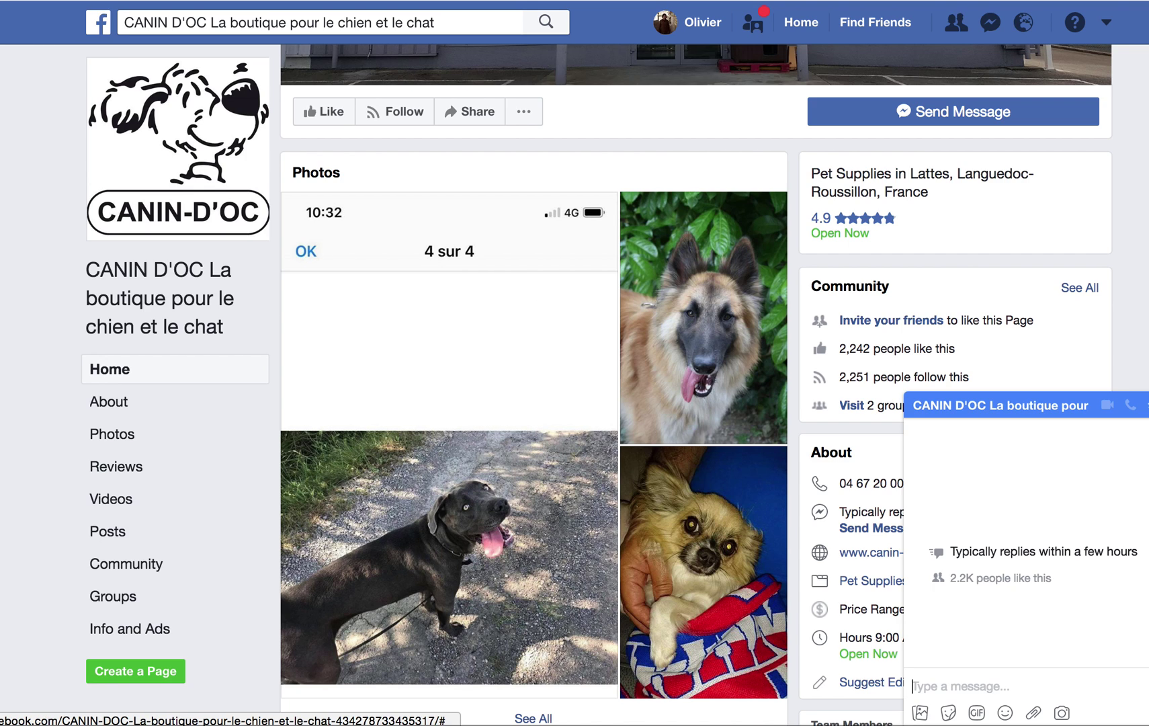
{"action": "key", "text": "Escape"}
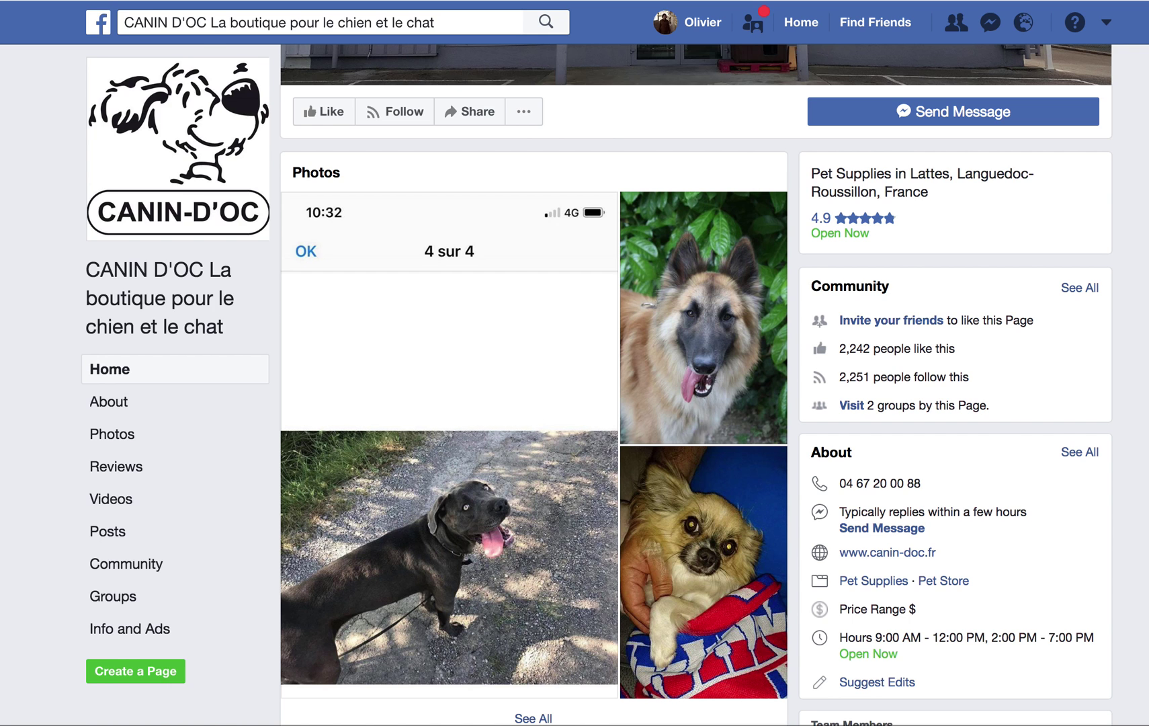
{"action": "key", "text": "super+w"}
{"action": "left_click", "coordinate": [85, 282]}
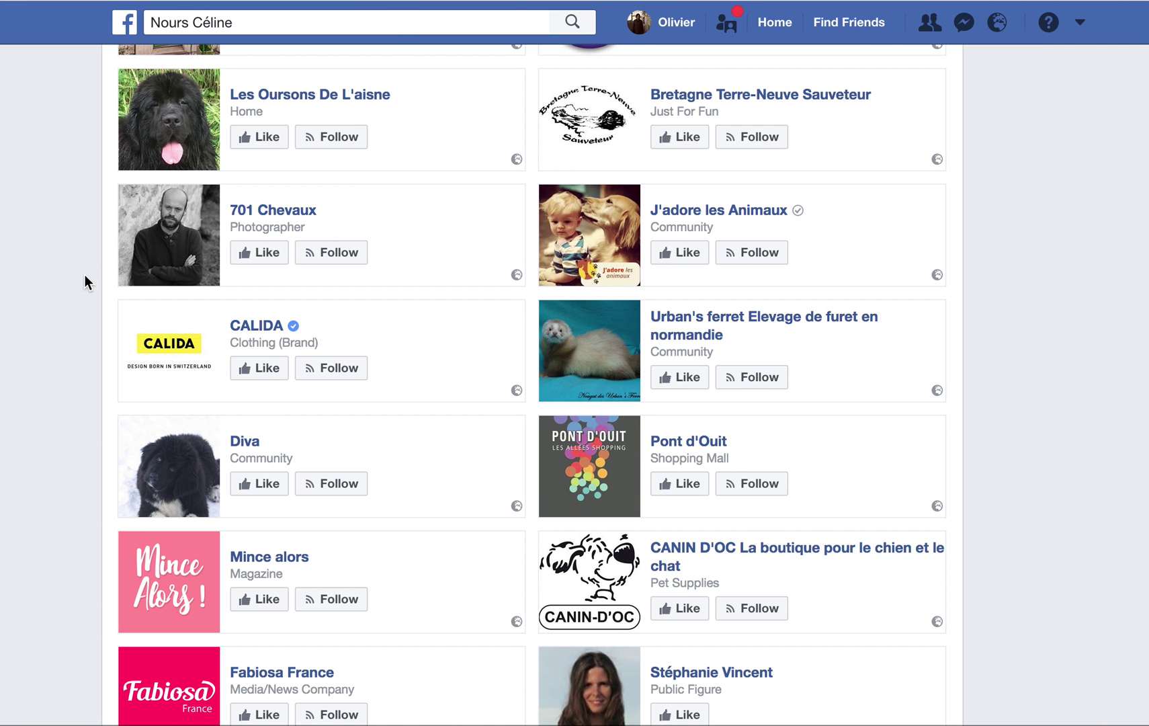
Continue through the user's remaining liked pages, examining pet supply brands, dog breed communities and breeders
{"action": "scroll", "coordinate": [328, 400], "scroll_direction": "down", "scroll_amount": 12}
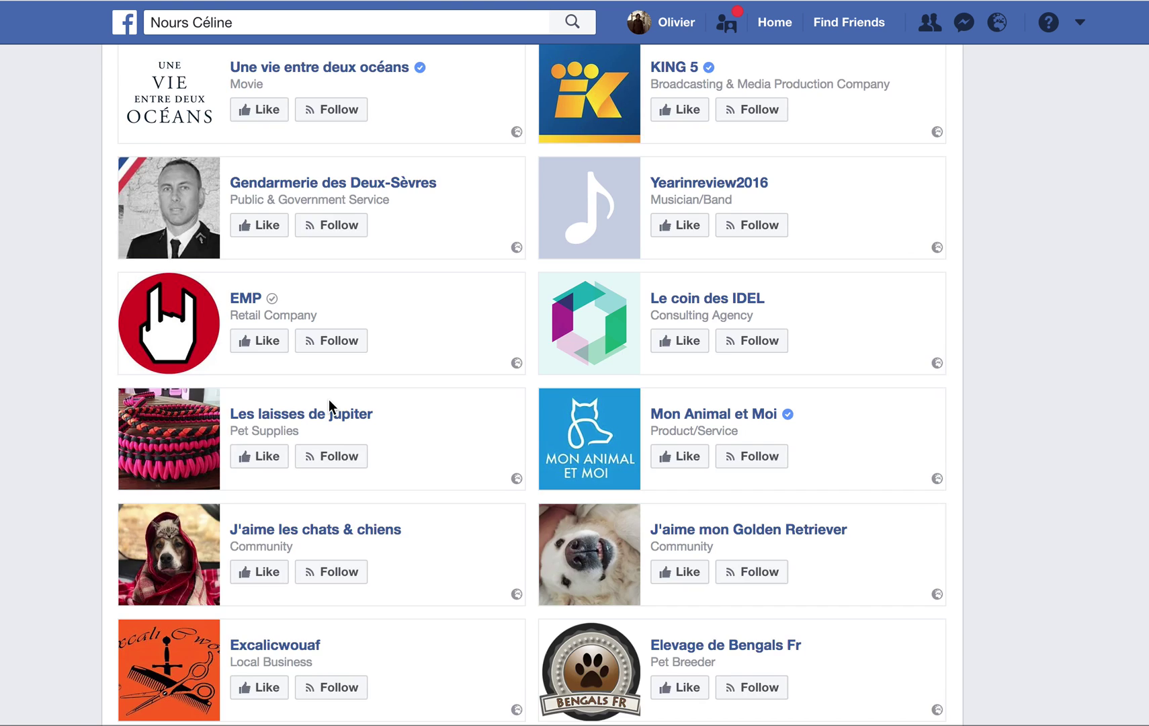
{"action": "scroll", "coordinate": [329, 403], "scroll_direction": "up", "scroll_amount": 2}
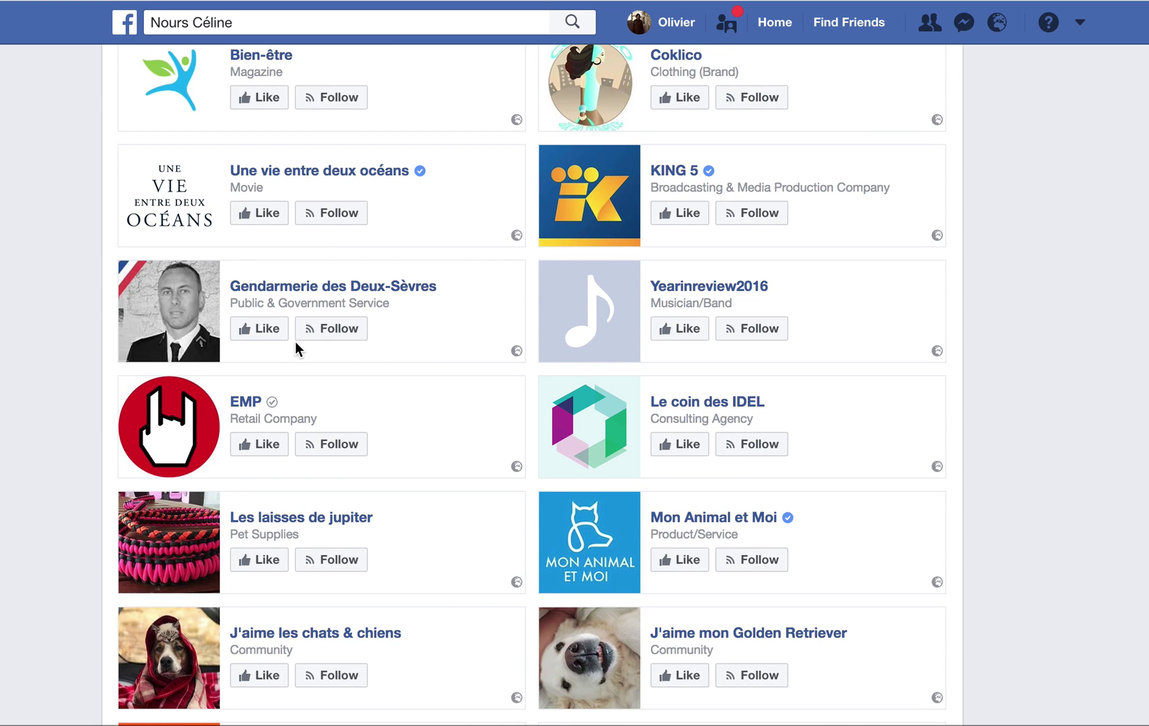
{"action": "scroll", "coordinate": [295, 341], "scroll_direction": "down", "scroll_amount": 4}
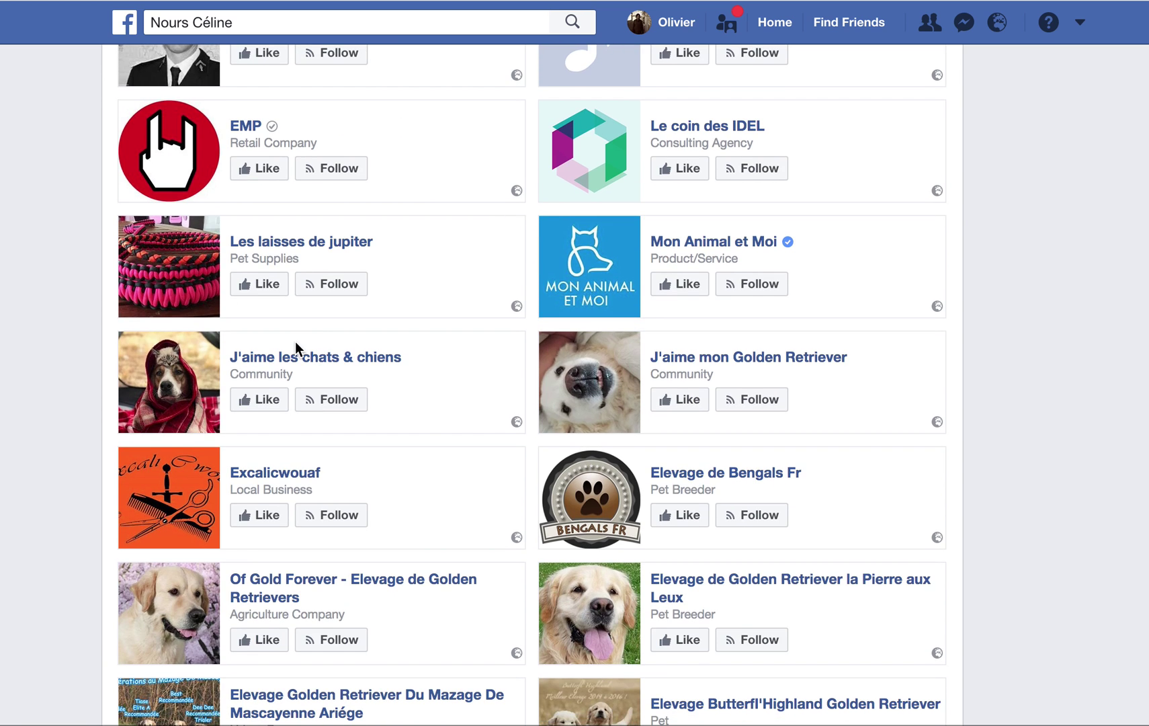
{"action": "scroll", "coordinate": [295, 341], "scroll_direction": "down", "scroll_amount": 1}
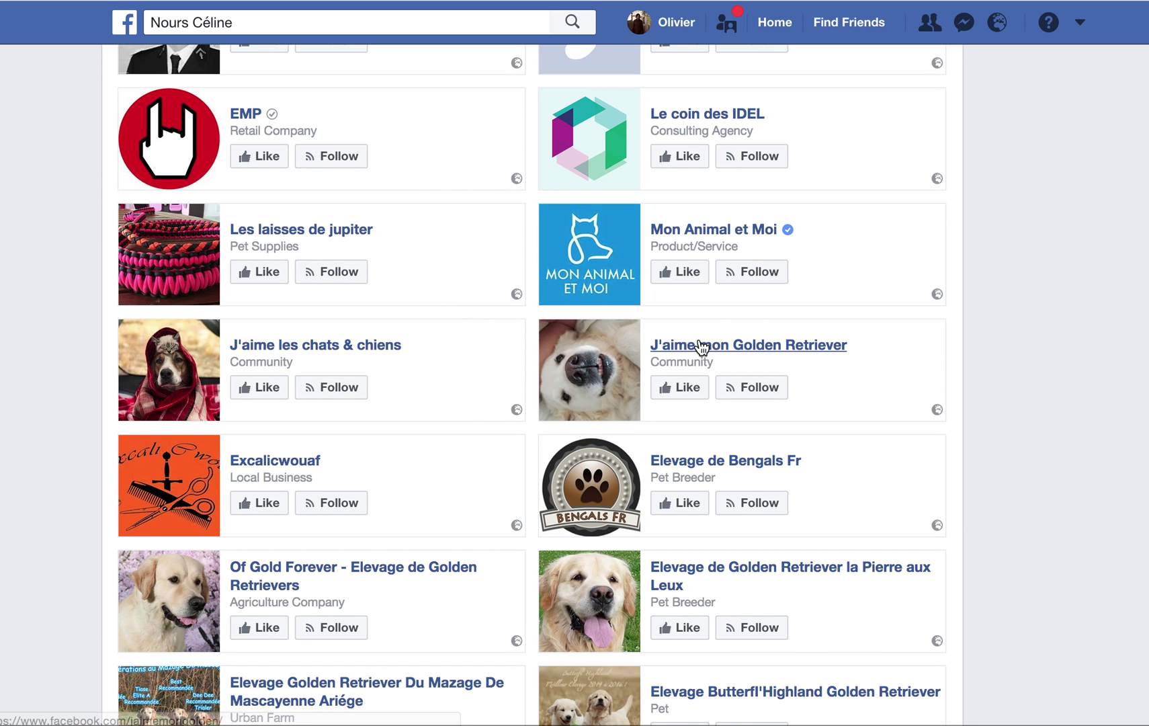
{"action": "scroll", "coordinate": [474, 267], "scroll_direction": "down", "scroll_amount": 1}
{"action": "scroll", "coordinate": [474, 270], "scroll_direction": "down", "scroll_amount": 1}
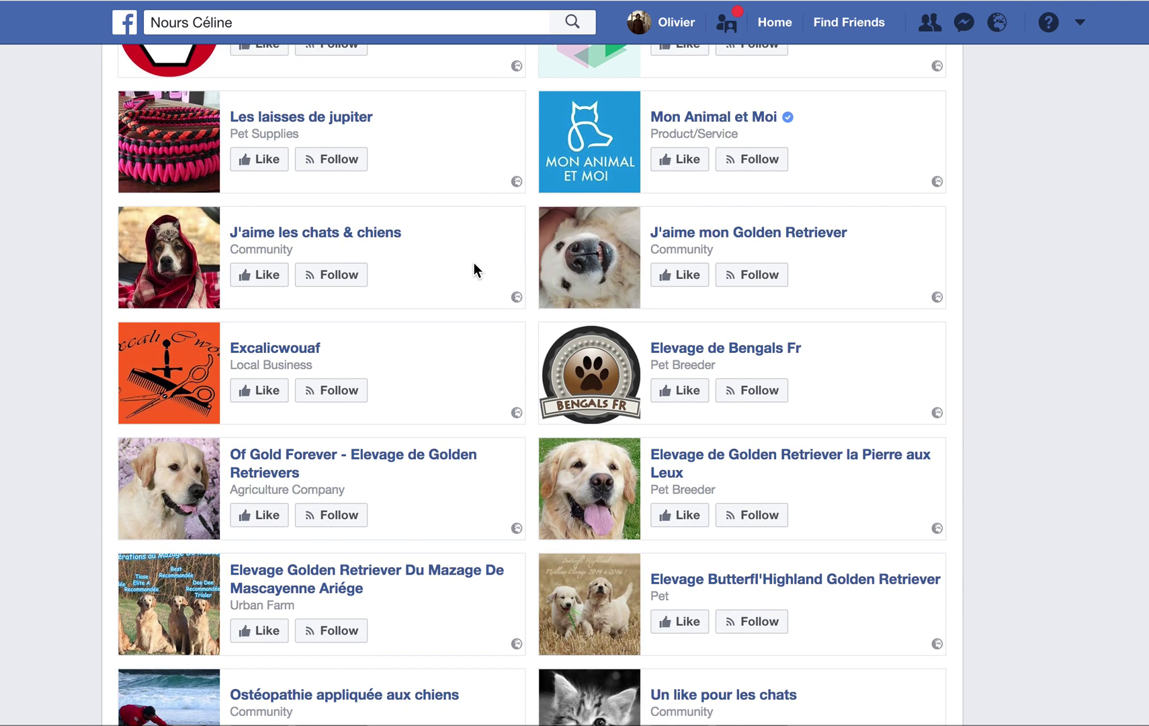
{"action": "scroll", "coordinate": [685, 524], "scroll_direction": "down", "scroll_amount": 1}
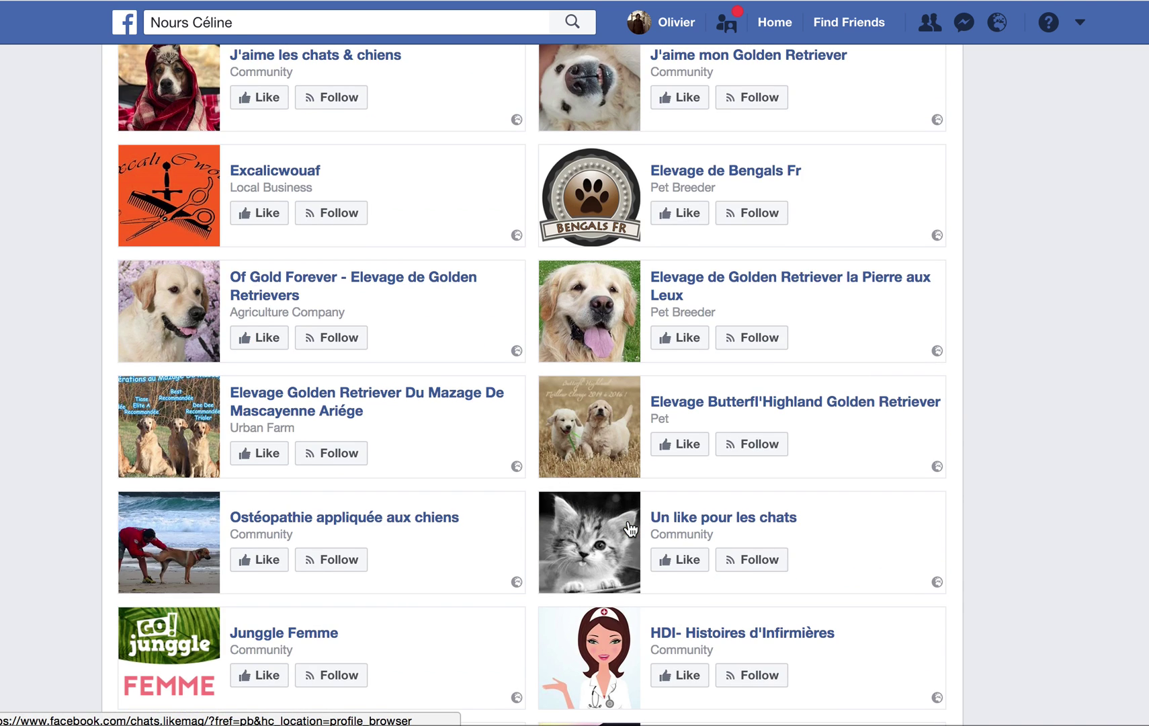
{"action": "scroll", "coordinate": [630, 529], "scroll_direction": "down", "scroll_amount": 3}
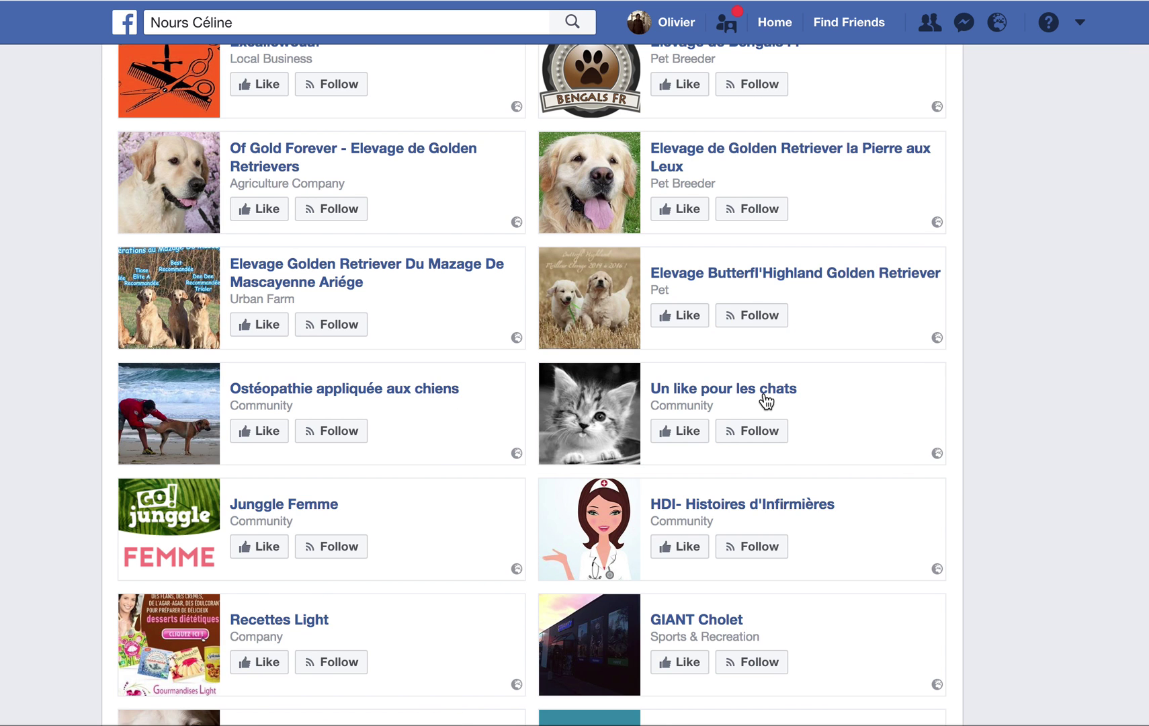
{"action": "scroll", "coordinate": [764, 400], "scroll_direction": "down", "scroll_amount": 1}
{"action": "scroll", "coordinate": [764, 399], "scroll_direction": "down", "scroll_amount": 3}
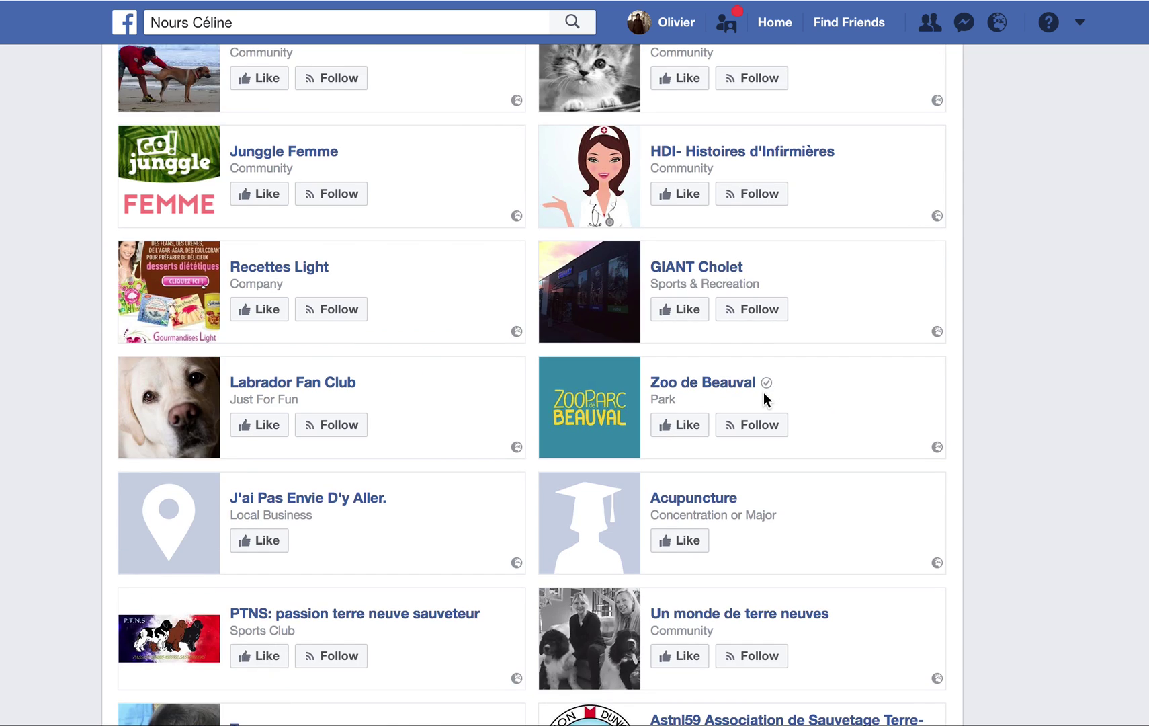
{"action": "scroll", "coordinate": [764, 397], "scroll_direction": "down", "scroll_amount": 12}
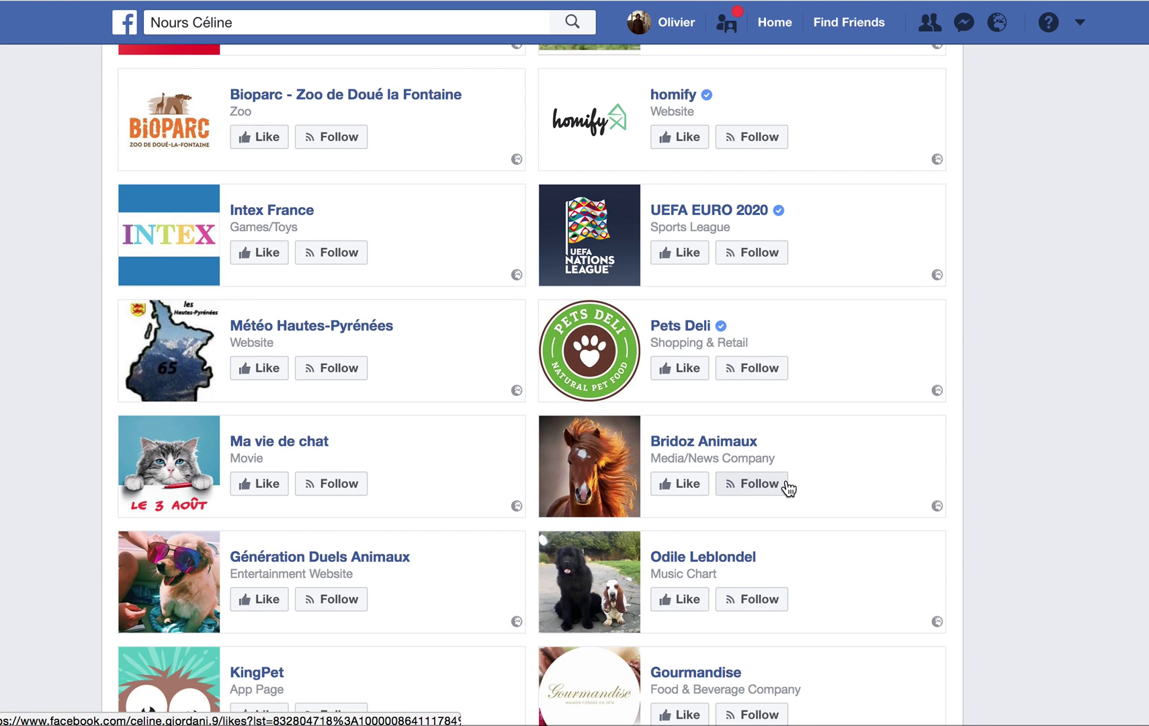
Replace the liked page in the Je Suis Suivi search with zooplus FR
{"action": "mouse_move", "coordinate": [691, 335]}
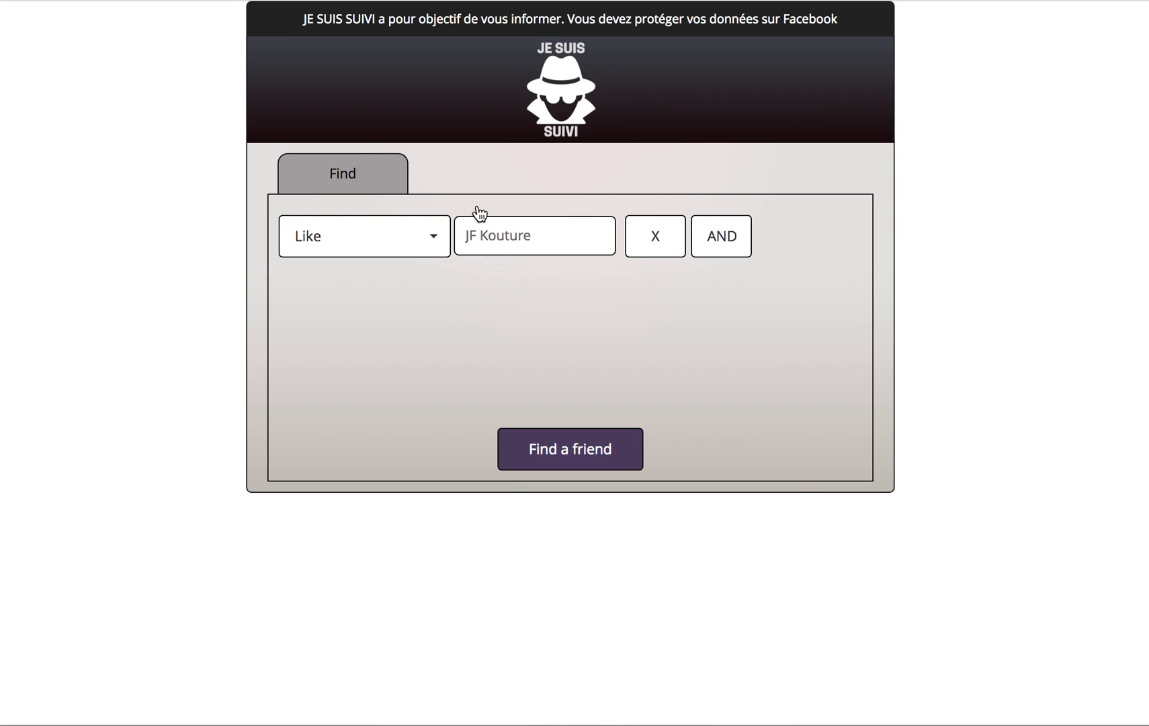
{"action": "triple_click", "coordinate": [501, 236]}
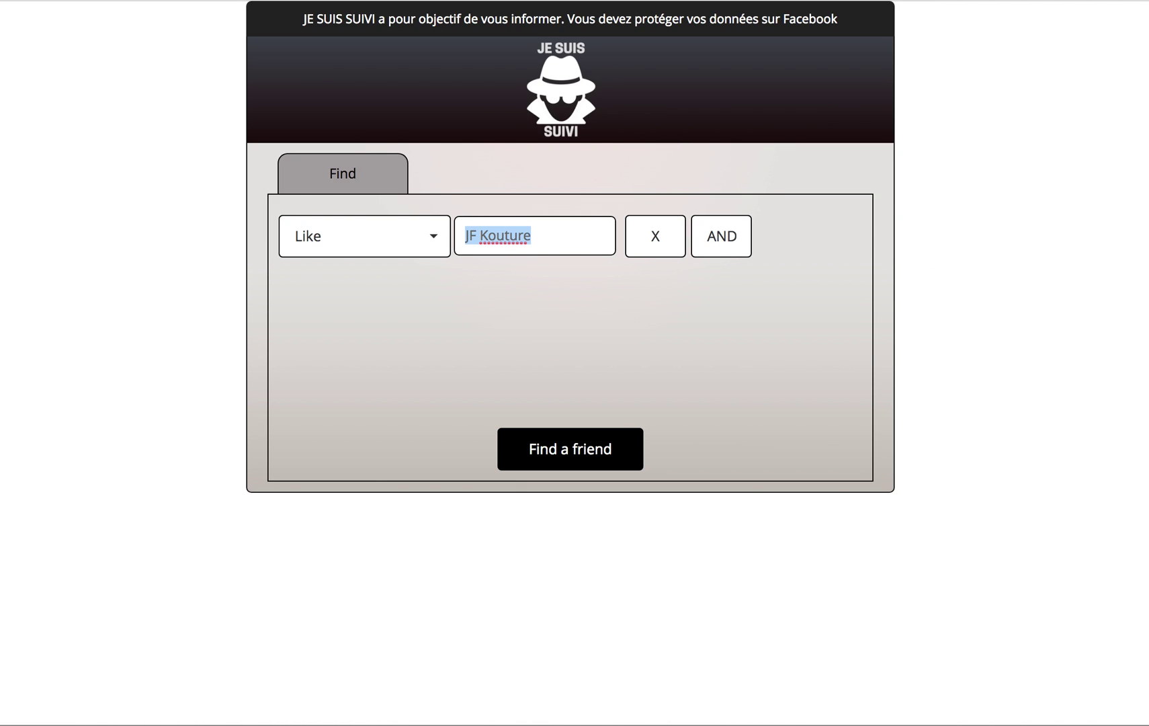
{"action": "type", "text": "zooplus"}
{"action": "scroll", "coordinate": [655, 310], "scroll_direction": "down", "scroll_amount": 2}
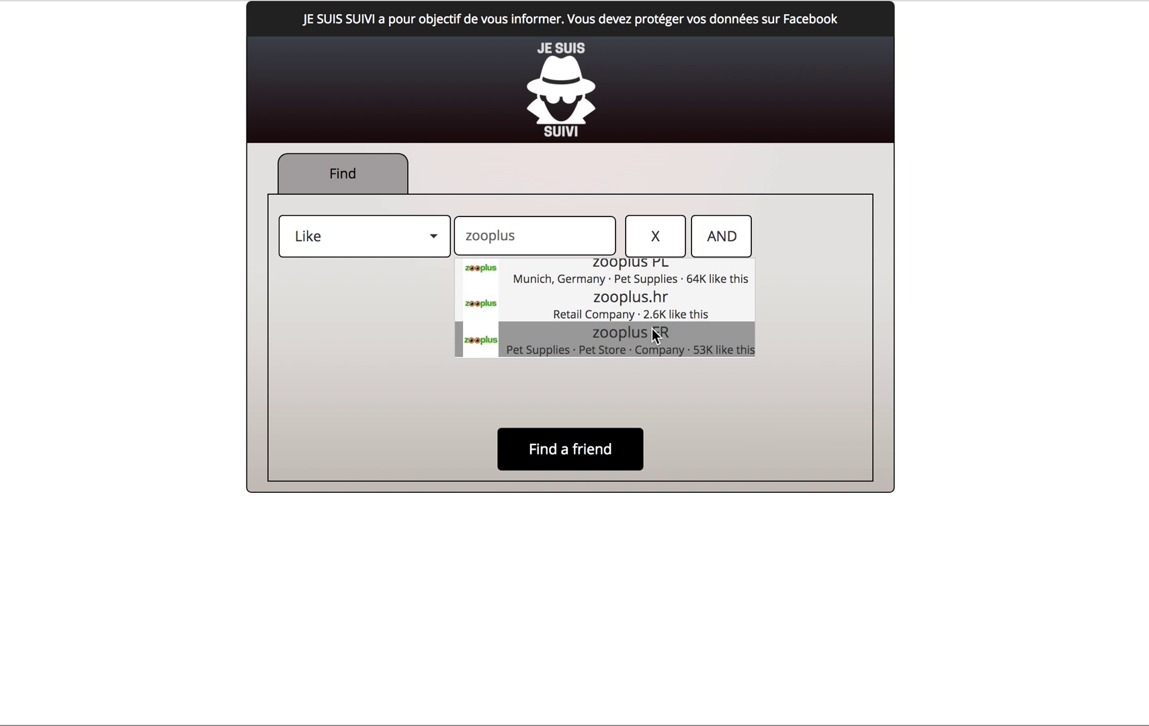
{"action": "left_click", "coordinate": [655, 336]}
Add a second Like condition to the search and set it to the page Pets Deli
{"action": "left_click", "coordinate": [716, 248]}
{"action": "left_click", "coordinate": [363, 290]}
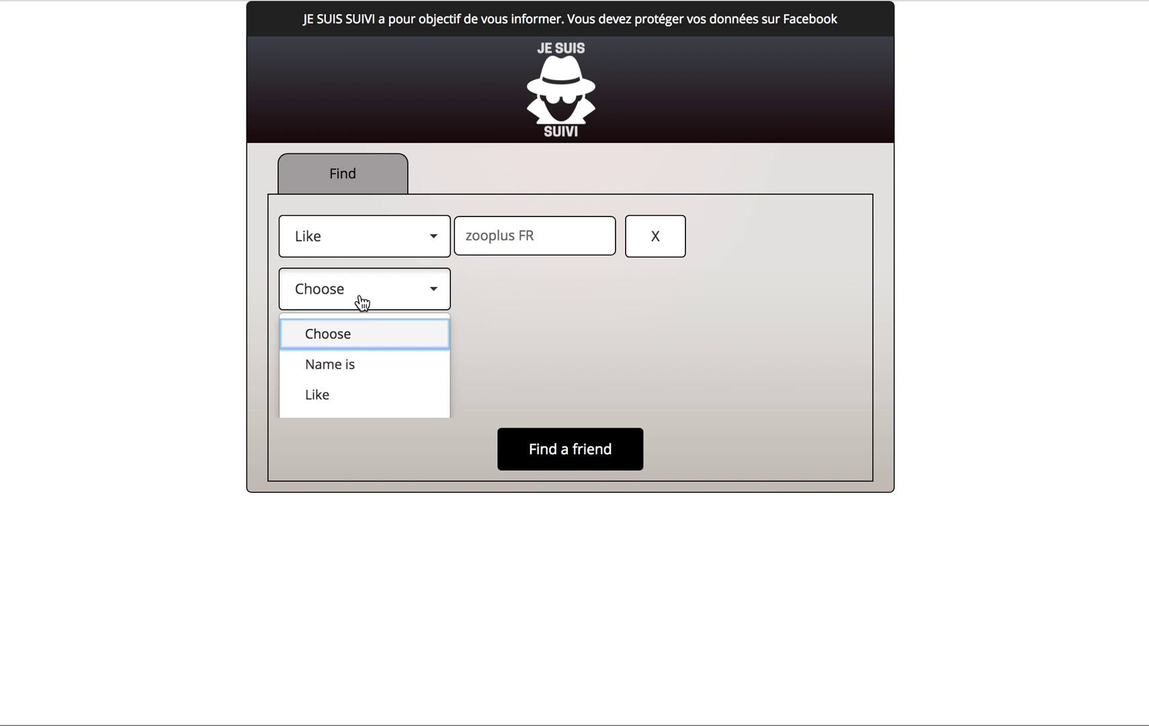
{"action": "left_click", "coordinate": [364, 391]}
{"action": "type", "text": "petsdeli"}
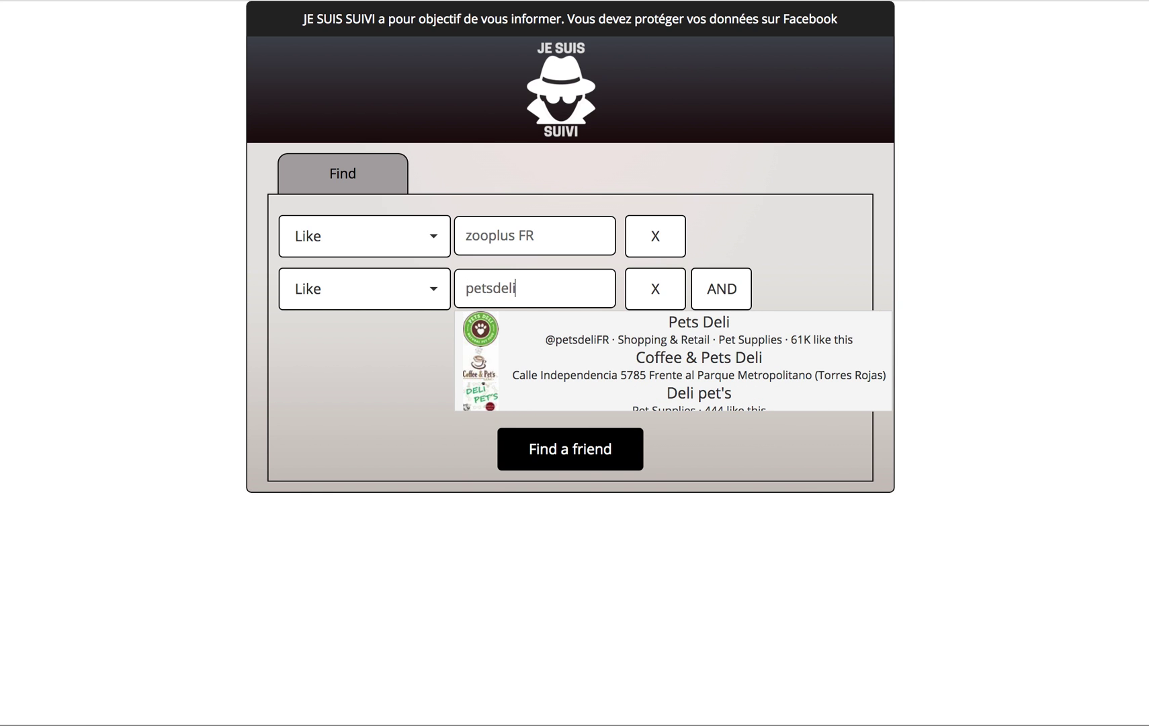
{"action": "left_click", "coordinate": [655, 354]}
{"action": "triple_click", "coordinate": [604, 295]}
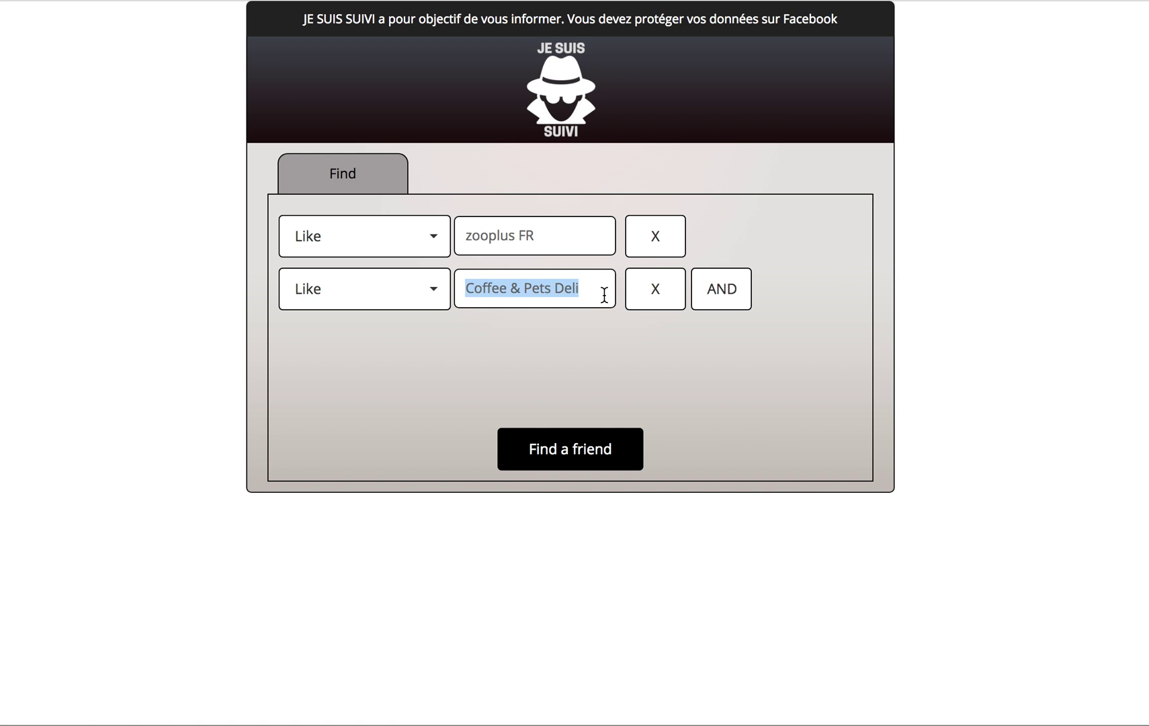
{"action": "type", "text": "petsdeli"}
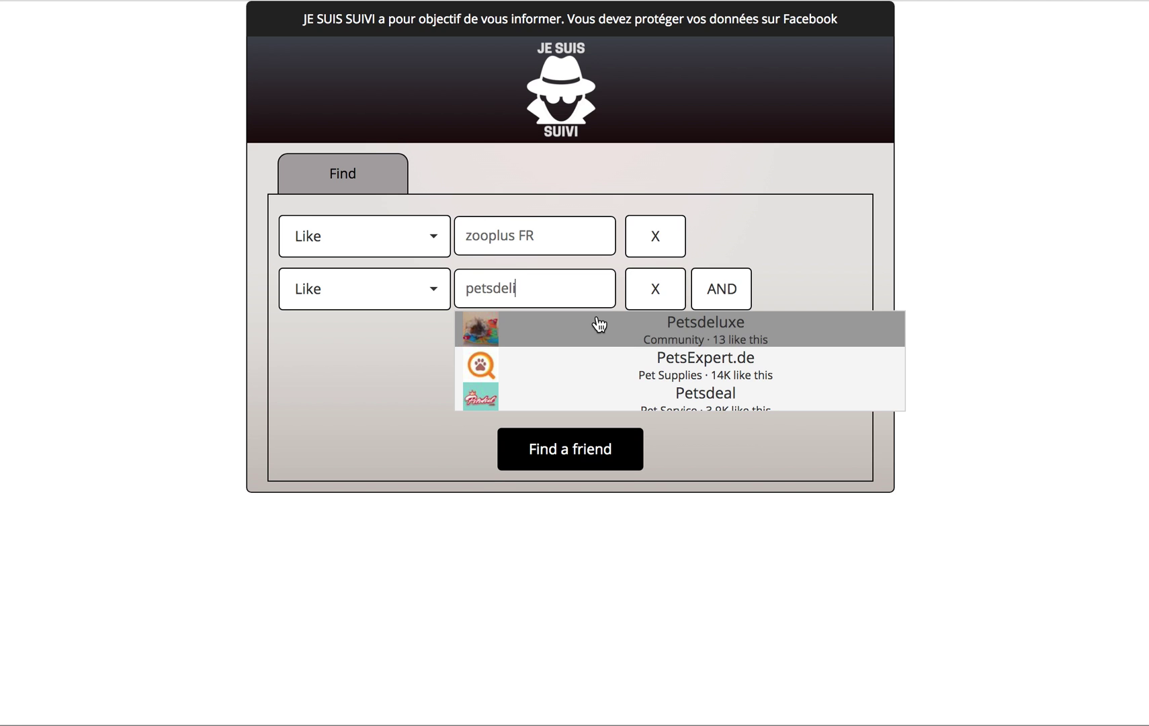
{"action": "left_click", "coordinate": [570, 287]}
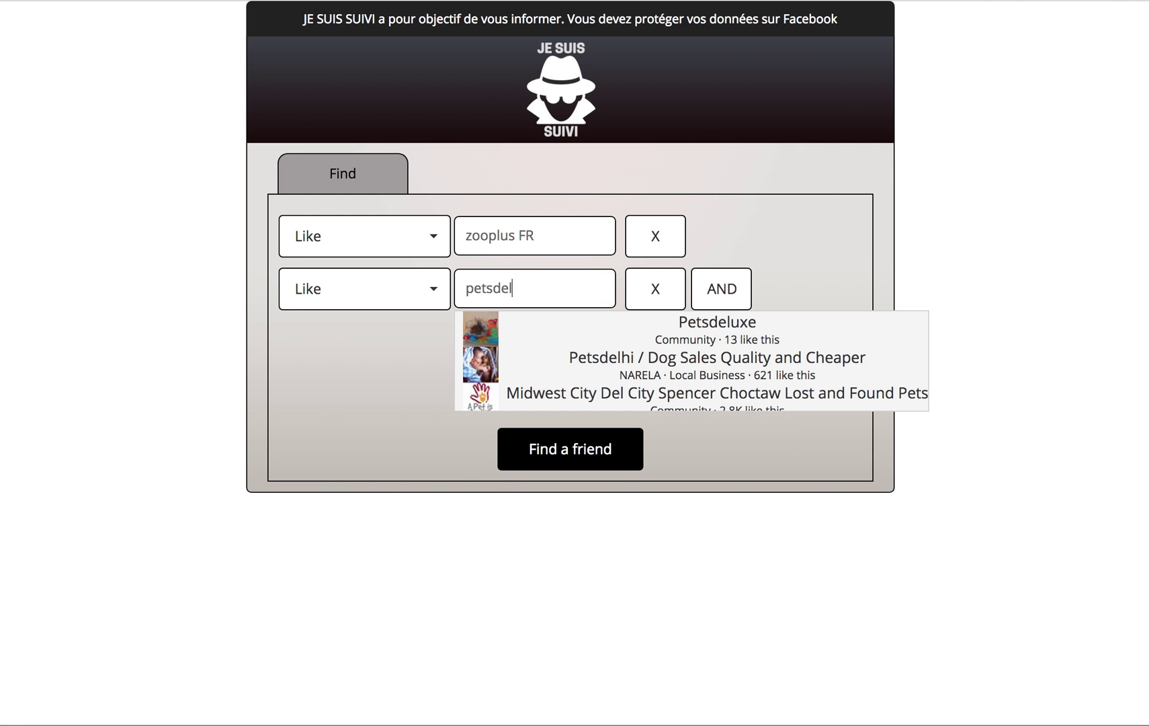
{"action": "type", "text": "i"}
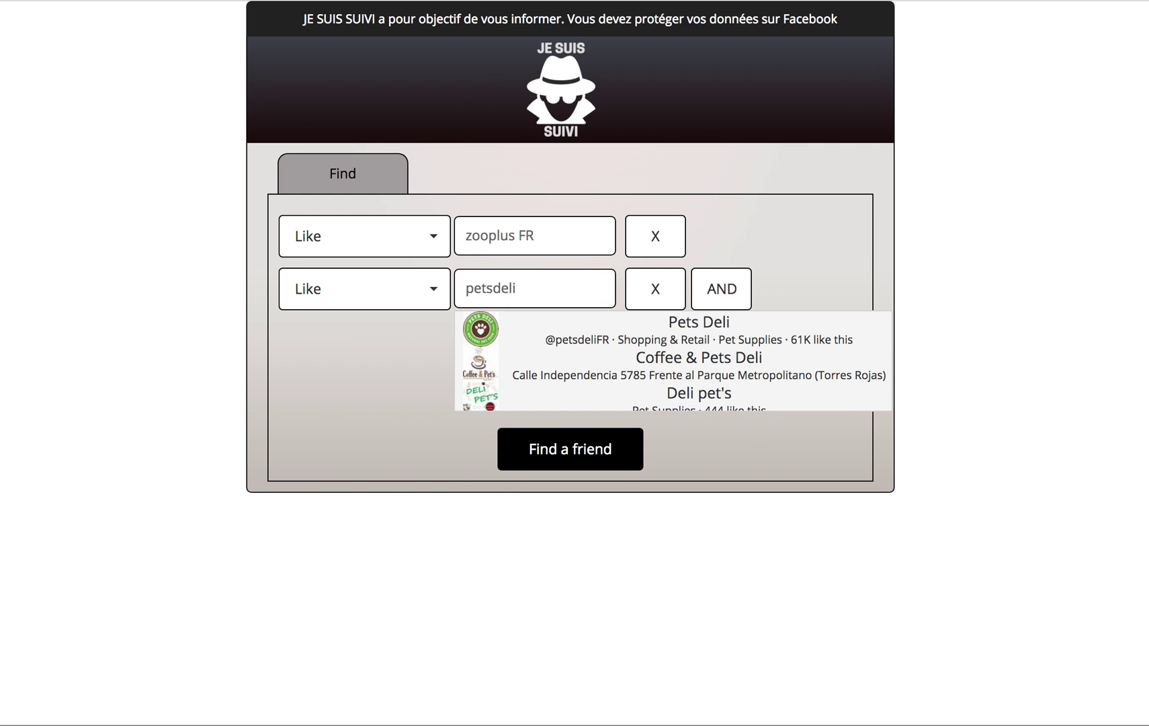
{"action": "left_click", "coordinate": [655, 332]}
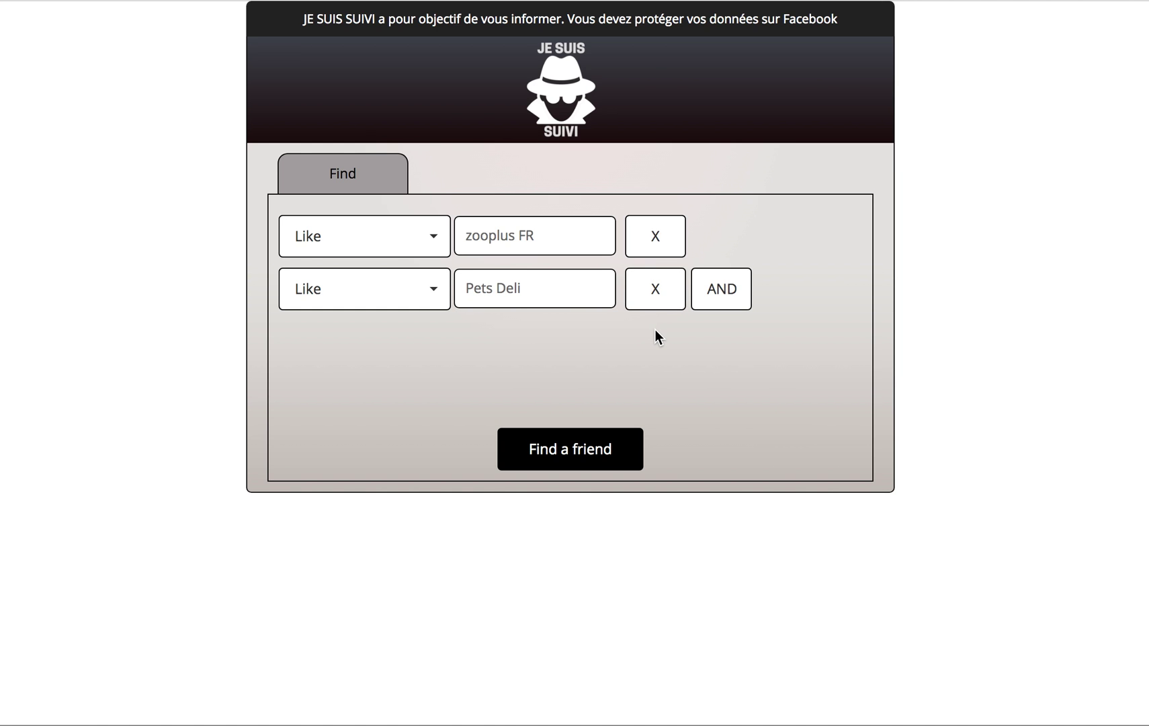
Run the search and examine the people who like both zooplus FR and Pets Deli
{"action": "left_click", "coordinate": [640, 445]}
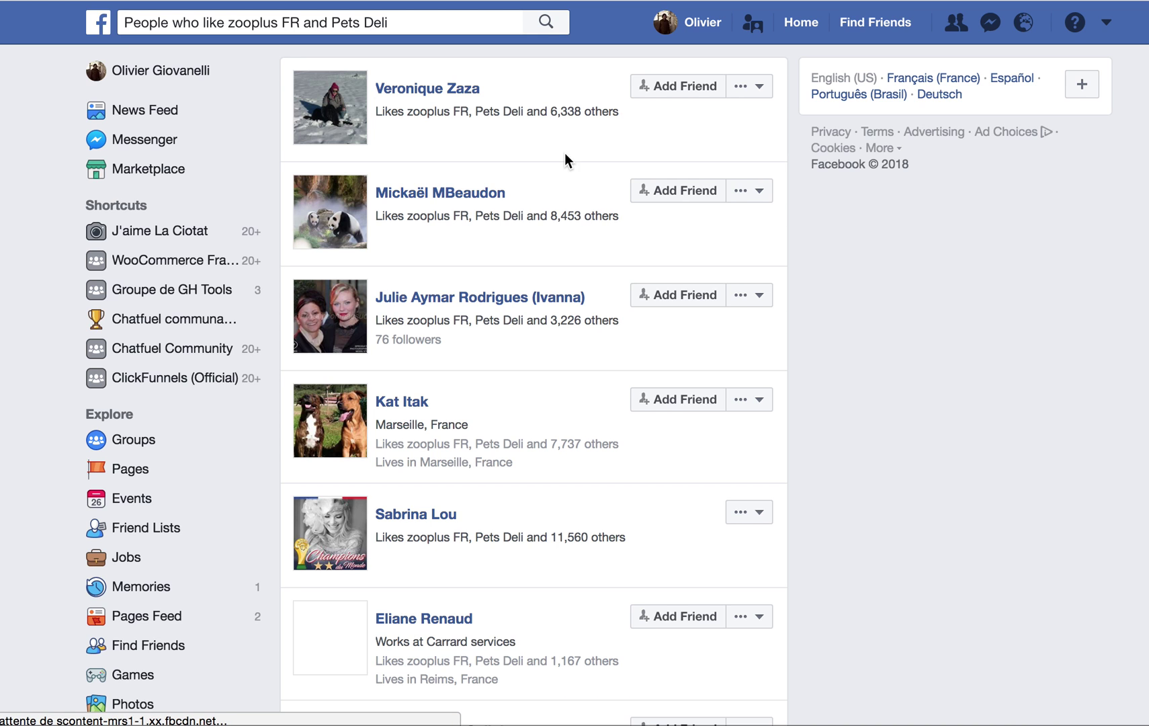
{"action": "scroll", "coordinate": [500, 284], "scroll_direction": "down", "scroll_amount": 3}
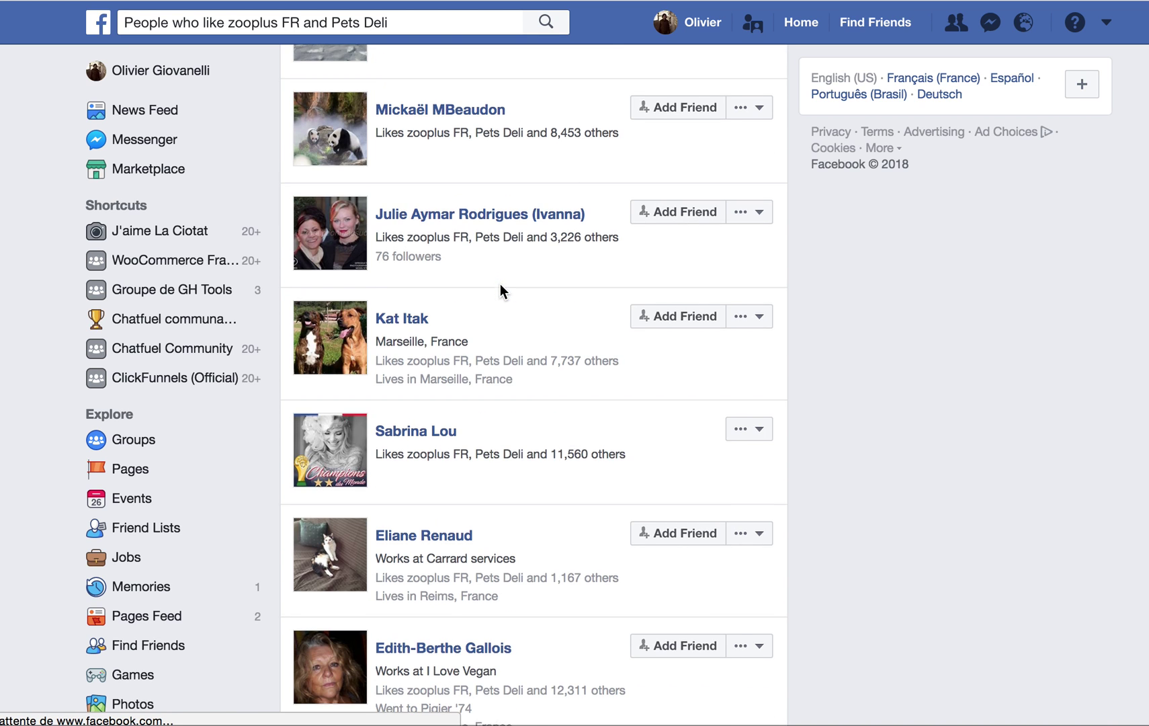
{"action": "scroll", "coordinate": [500, 283], "scroll_direction": "down", "scroll_amount": 3}
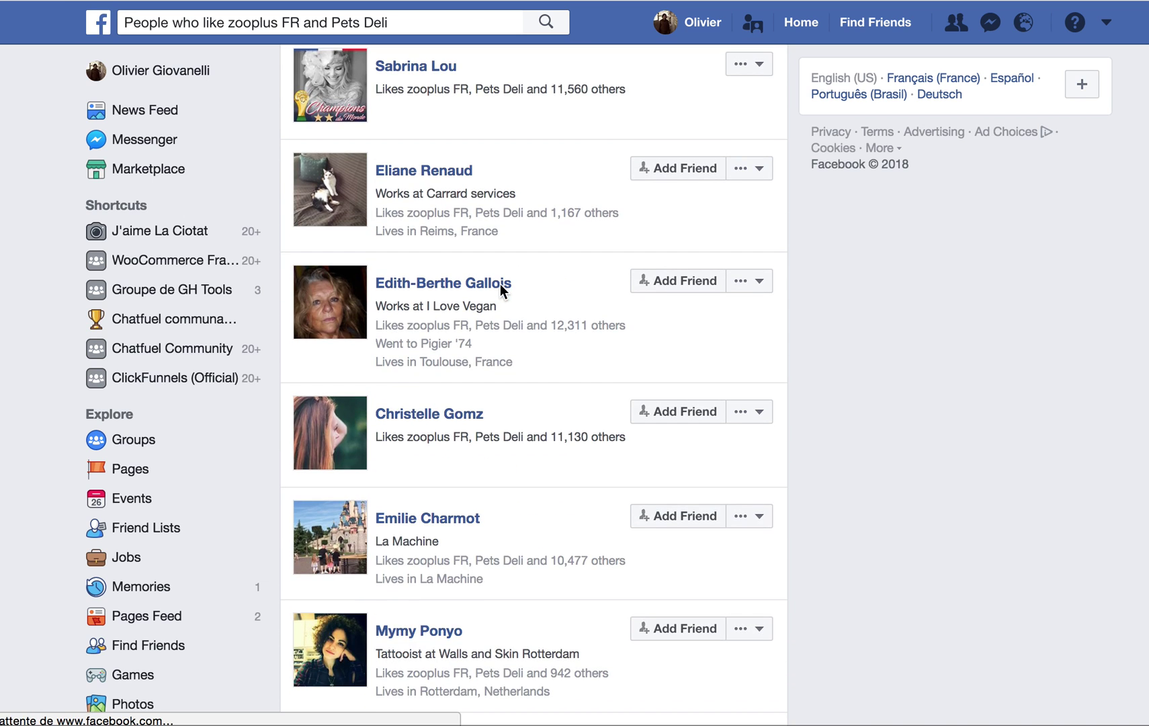
{"action": "scroll", "coordinate": [500, 284], "scroll_direction": "down", "scroll_amount": 4}
{"action": "scroll", "coordinate": [500, 285], "scroll_direction": "up", "scroll_amount": 3}
{"action": "scroll", "coordinate": [504, 291], "scroll_direction": "up", "scroll_amount": 7}
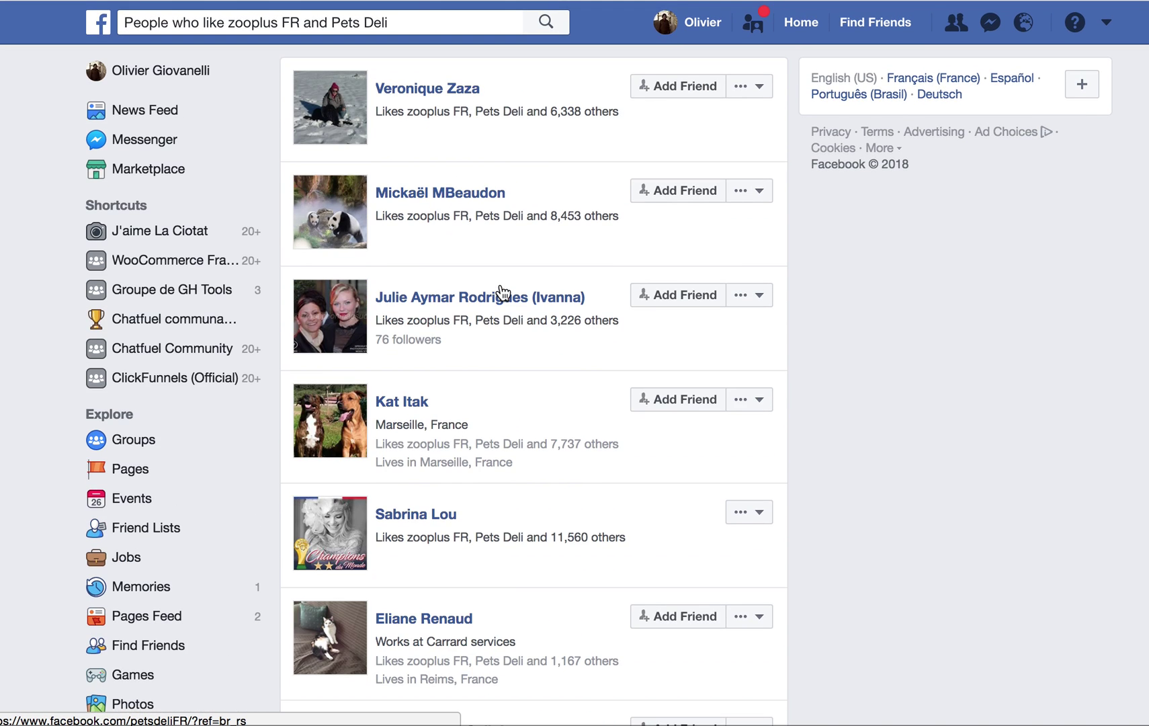
{"action": "scroll", "coordinate": [500, 291], "scroll_direction": "down", "scroll_amount": 10}
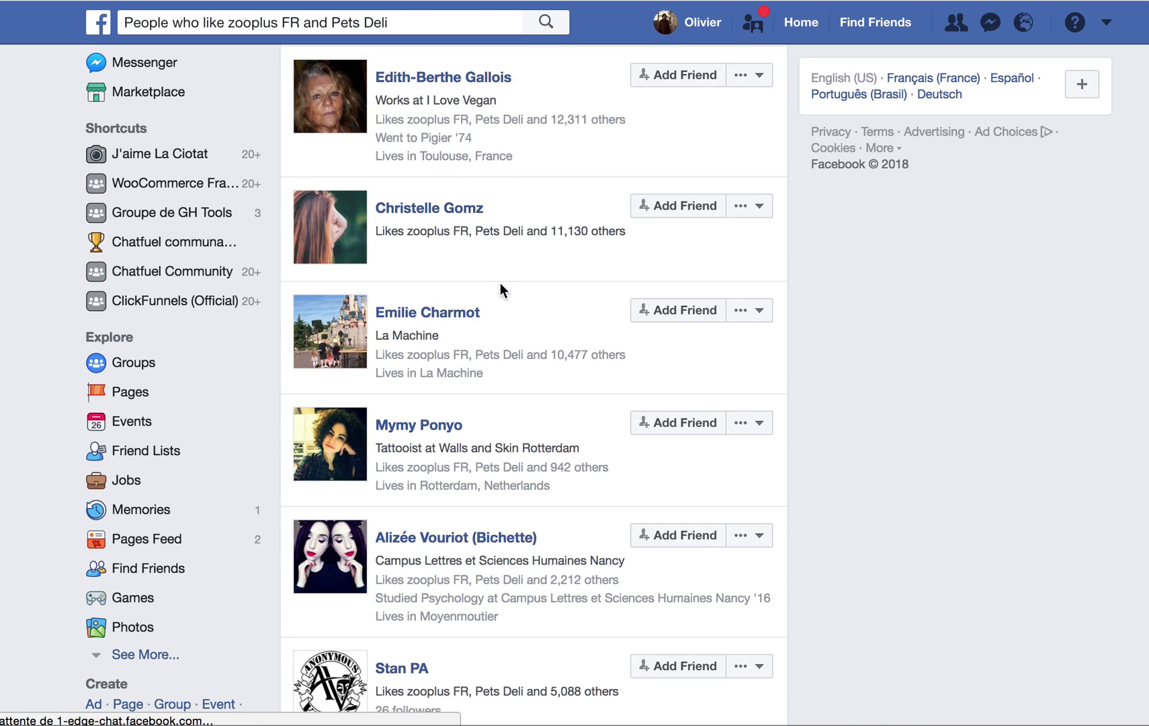
{"action": "scroll", "coordinate": [500, 283], "scroll_direction": "down", "scroll_amount": 10}
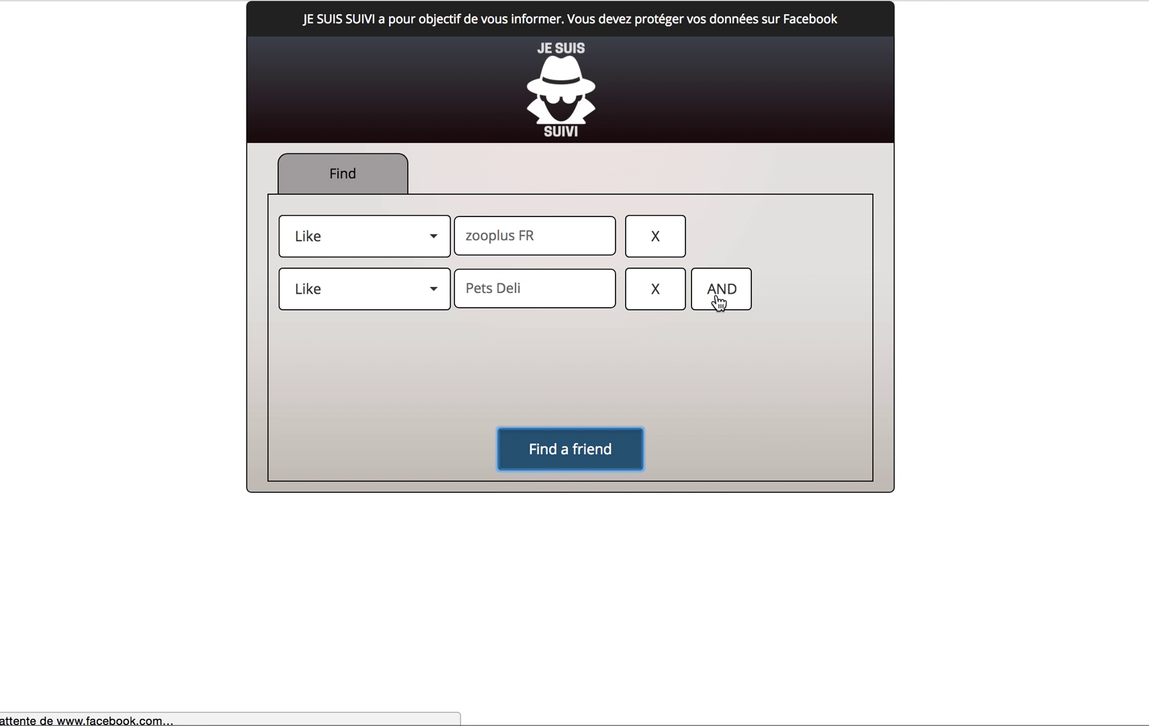
Add a third condition for belonging to groups matching "chiens" and run the combined search
{"action": "left_click", "coordinate": [733, 295]}
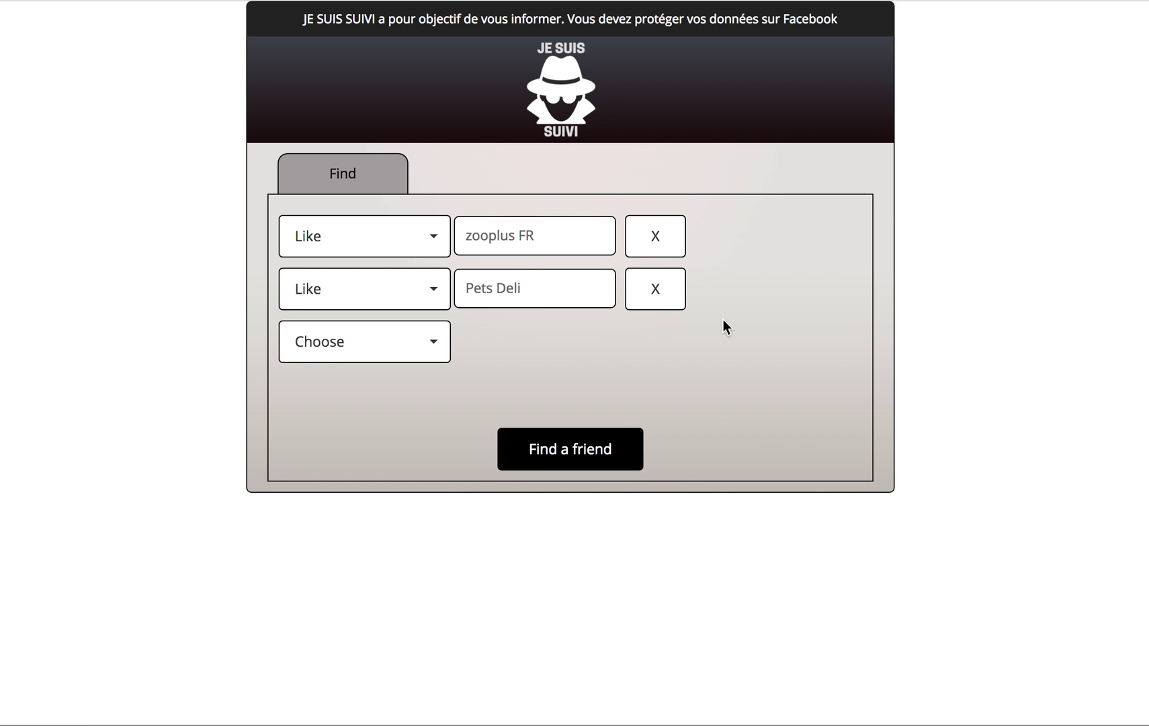
{"action": "left_click", "coordinate": [421, 349]}
{"action": "scroll", "coordinate": [400, 379], "scroll_direction": "down", "scroll_amount": 4}
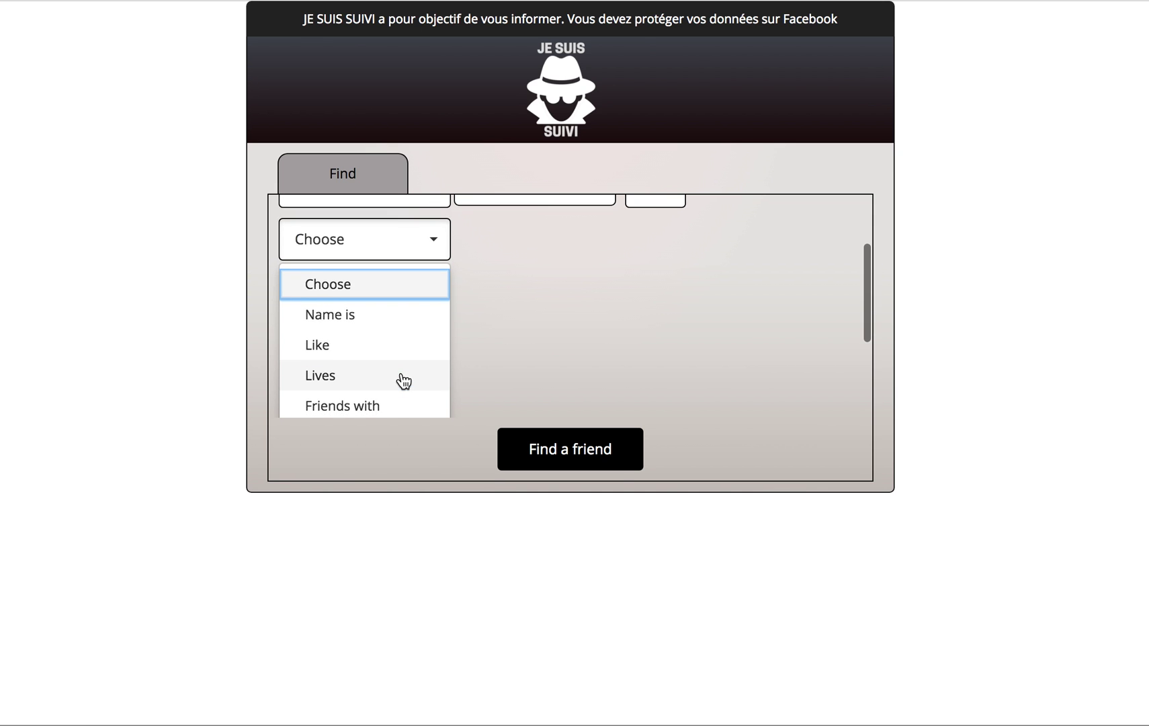
{"action": "left_click", "coordinate": [404, 380]}
{"action": "left_click", "coordinate": [525, 340]}
{"action": "type", "text": "chiens"}
{"action": "left_click", "coordinate": [777, 290]}
{"action": "left_click", "coordinate": [617, 464]}
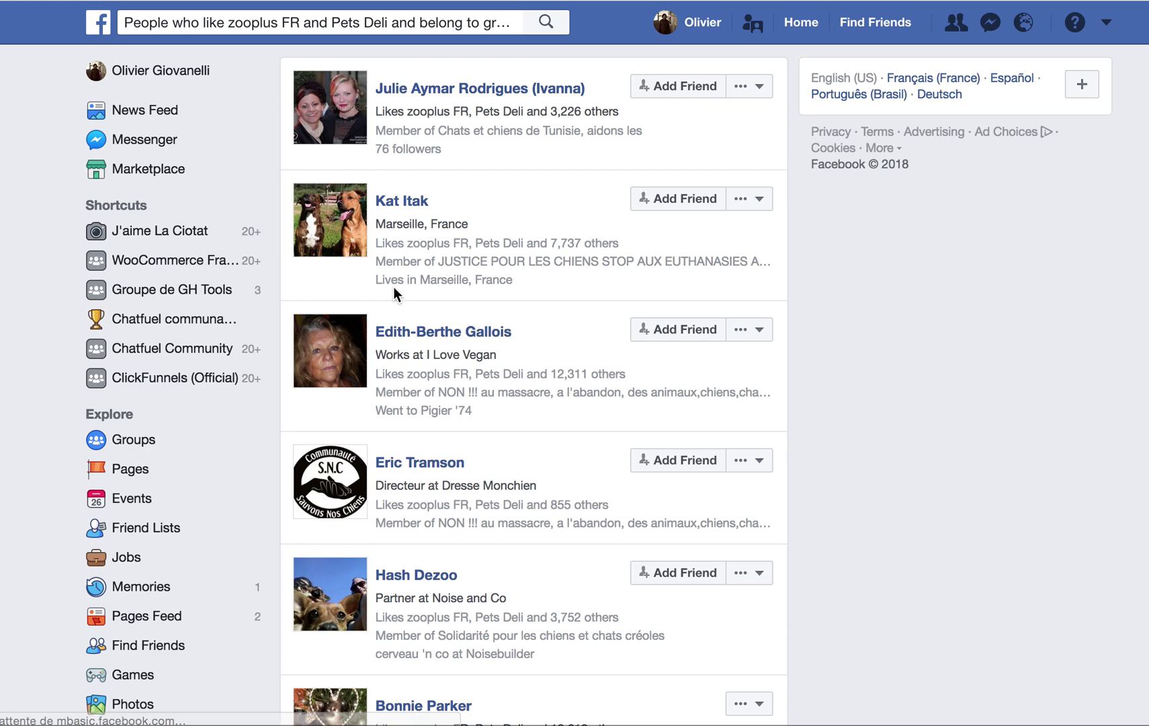
Examine the matching people's profile pictures, occupations and dog-related group memberships throughout the results
{"action": "scroll", "coordinate": [505, 392], "scroll_direction": "down", "scroll_amount": 5}
{"action": "scroll", "coordinate": [507, 393], "scroll_direction": "down", "scroll_amount": 6}
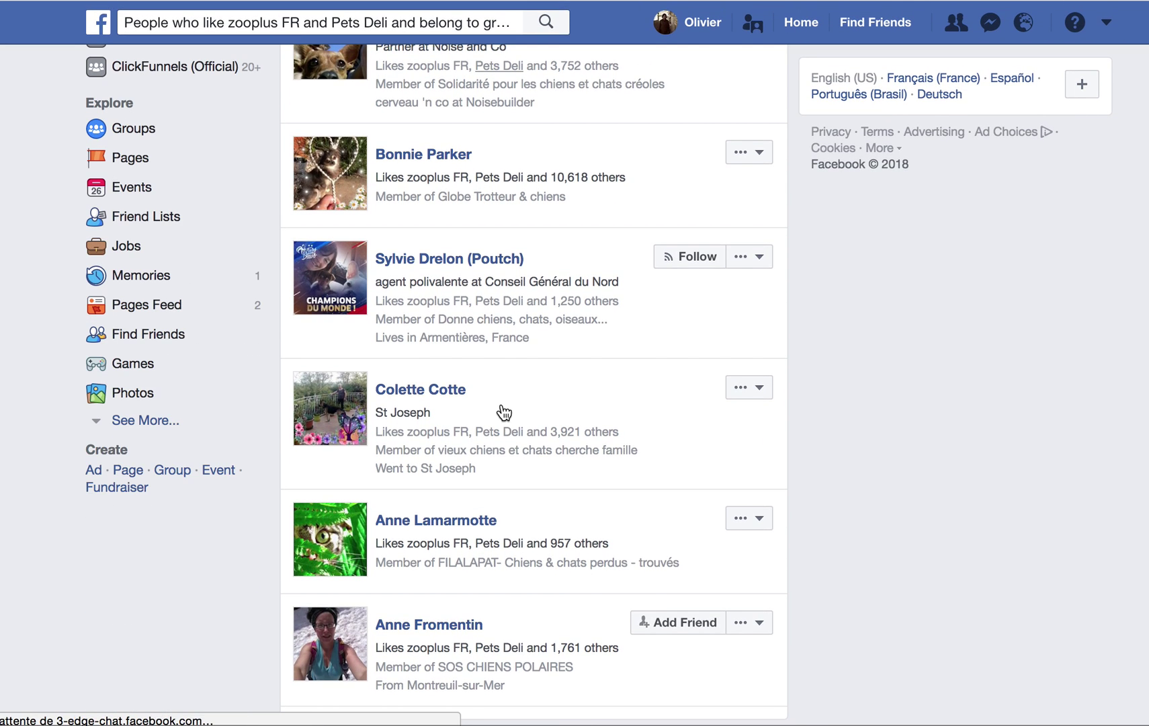
{"action": "scroll", "coordinate": [500, 410], "scroll_direction": "down", "scroll_amount": 1}
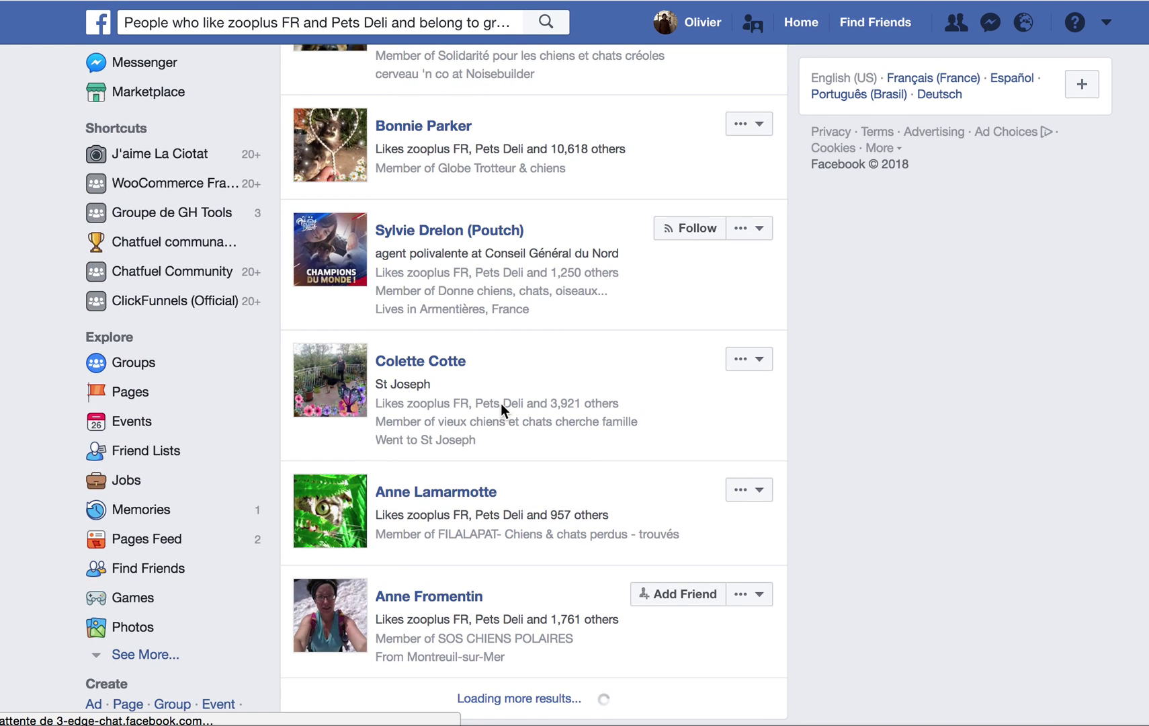
{"action": "scroll", "coordinate": [586, 357], "scroll_direction": "up", "scroll_amount": 1}
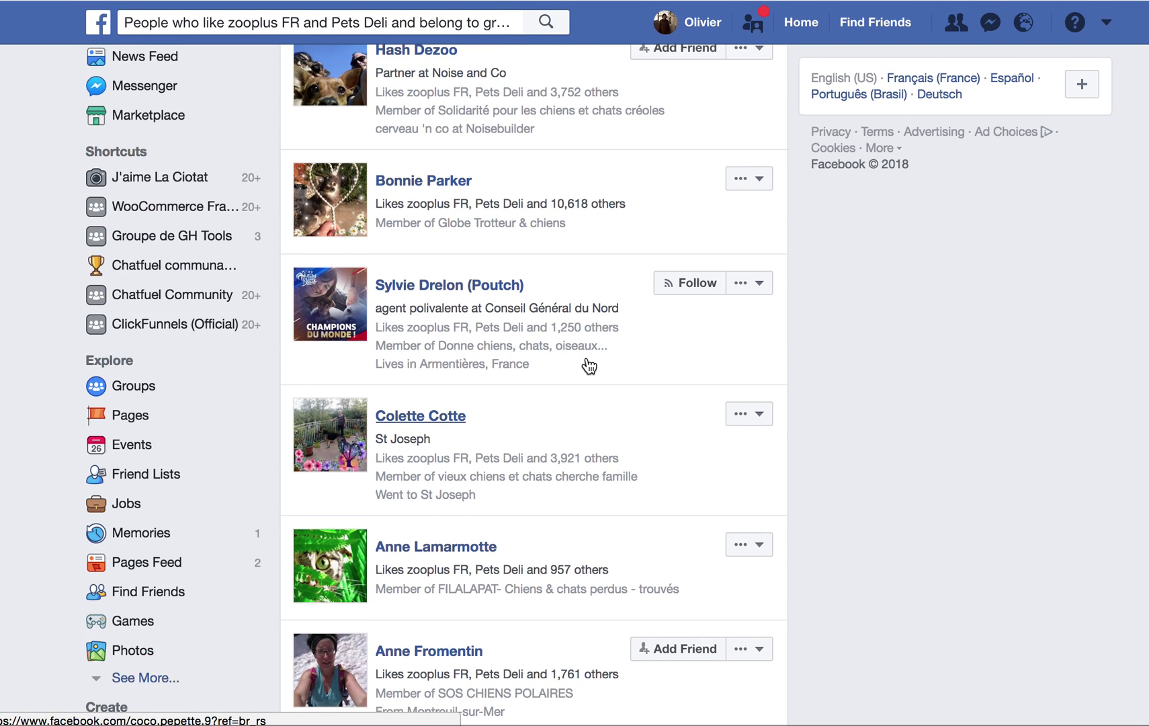
{"action": "scroll", "coordinate": [587, 360], "scroll_direction": "down", "scroll_amount": 2}
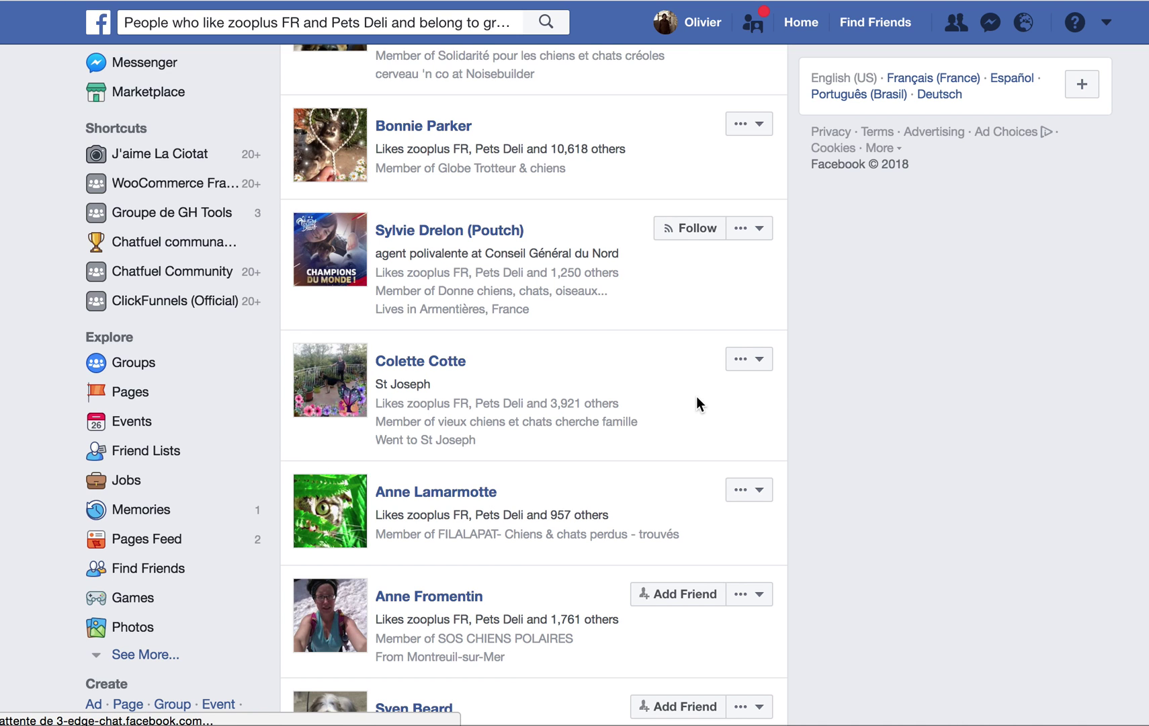
{"action": "scroll", "coordinate": [738, 462], "scroll_direction": "down", "scroll_amount": 5}
{"action": "scroll", "coordinate": [672, 442], "scroll_direction": "down", "scroll_amount": 8}
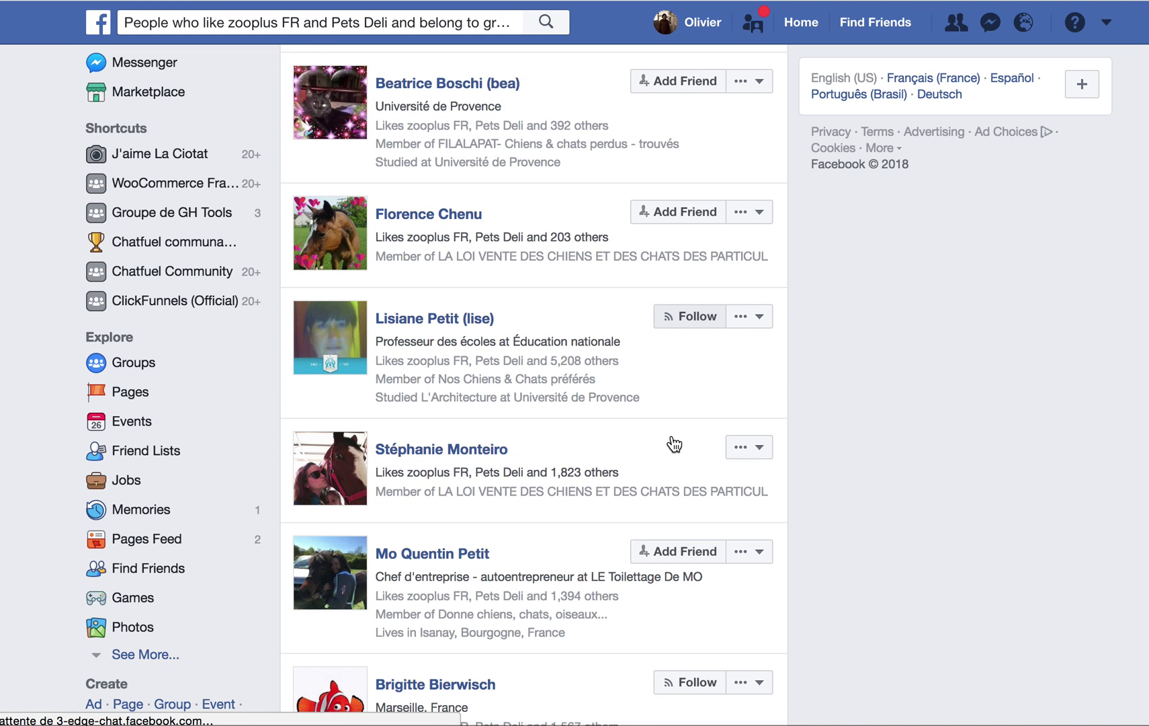
{"action": "scroll", "coordinate": [674, 443], "scroll_direction": "down", "scroll_amount": 8}
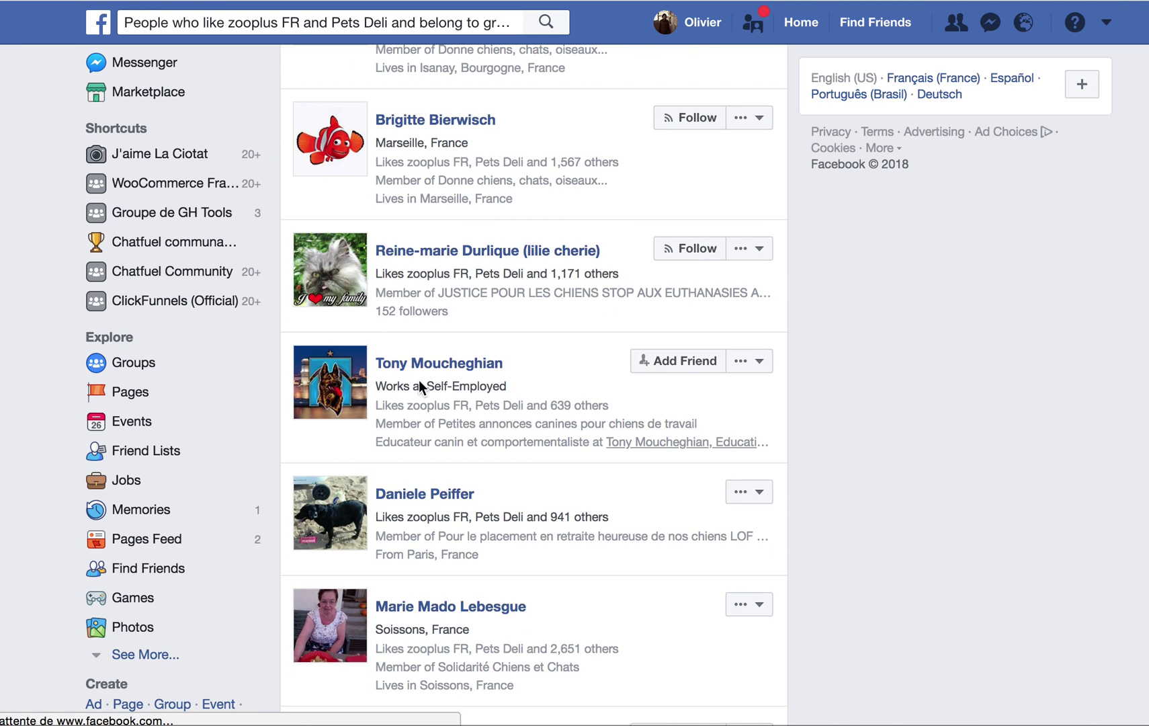
{"action": "scroll", "coordinate": [592, 406], "scroll_direction": "down", "scroll_amount": 3}
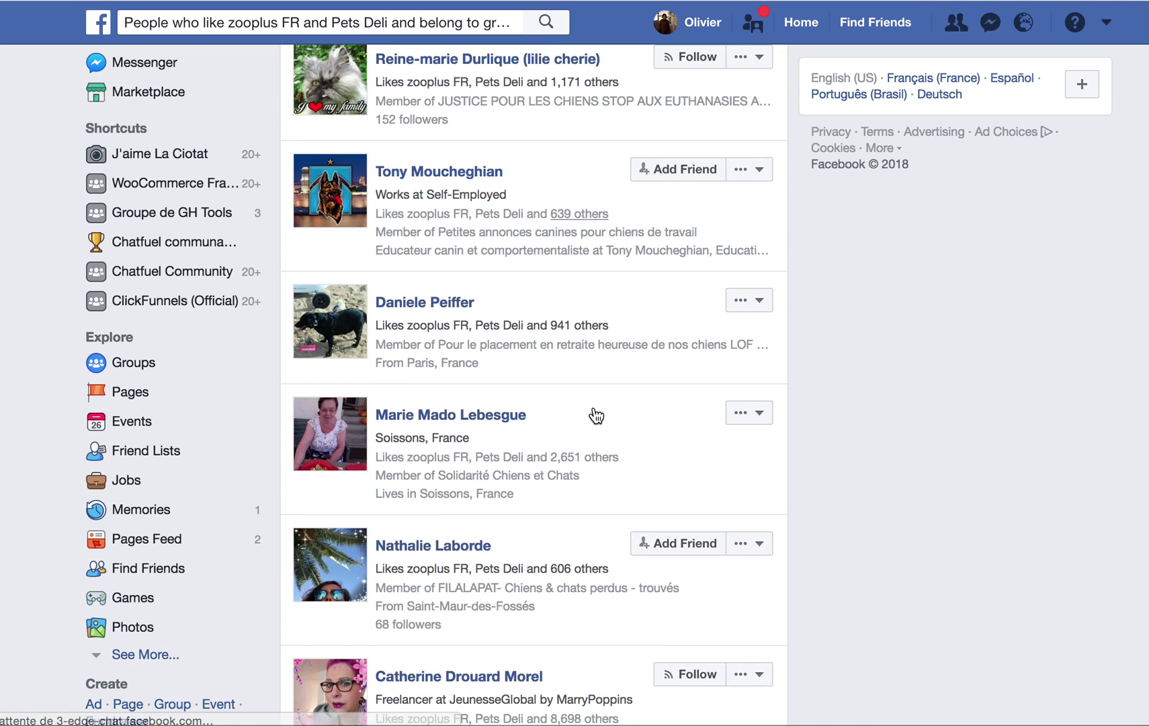
{"action": "scroll", "coordinate": [593, 407], "scroll_direction": "down", "scroll_amount": 1}
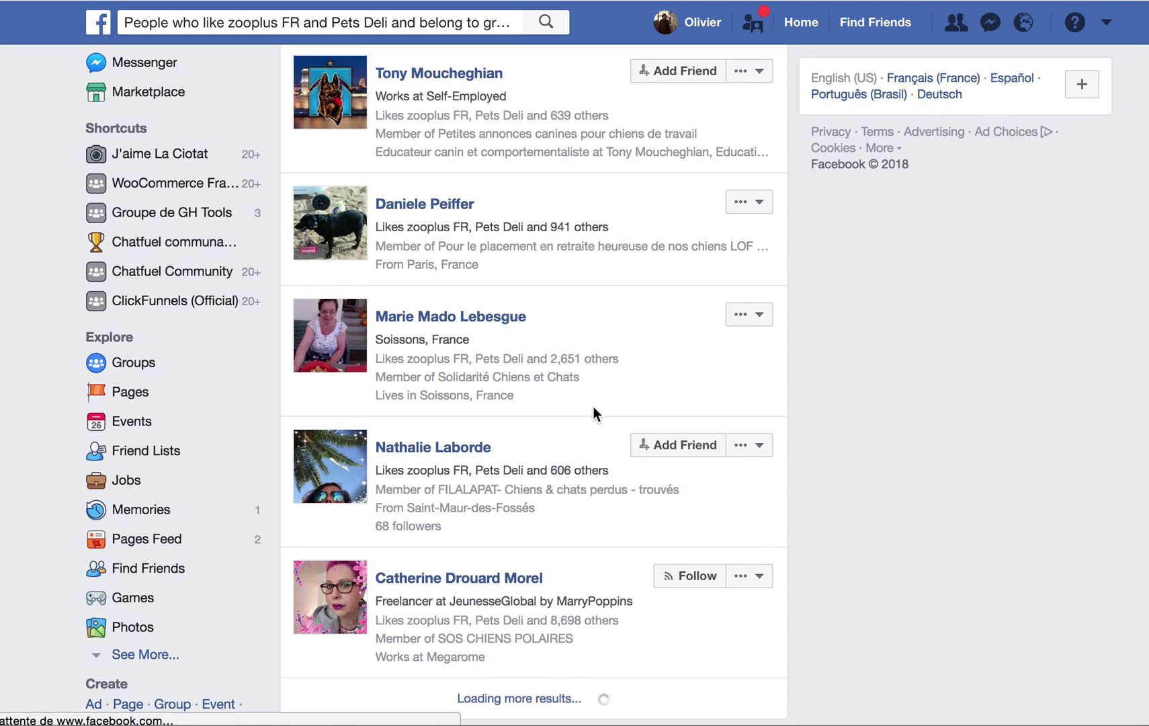
{"action": "scroll", "coordinate": [593, 407], "scroll_direction": "down", "scroll_amount": 12}
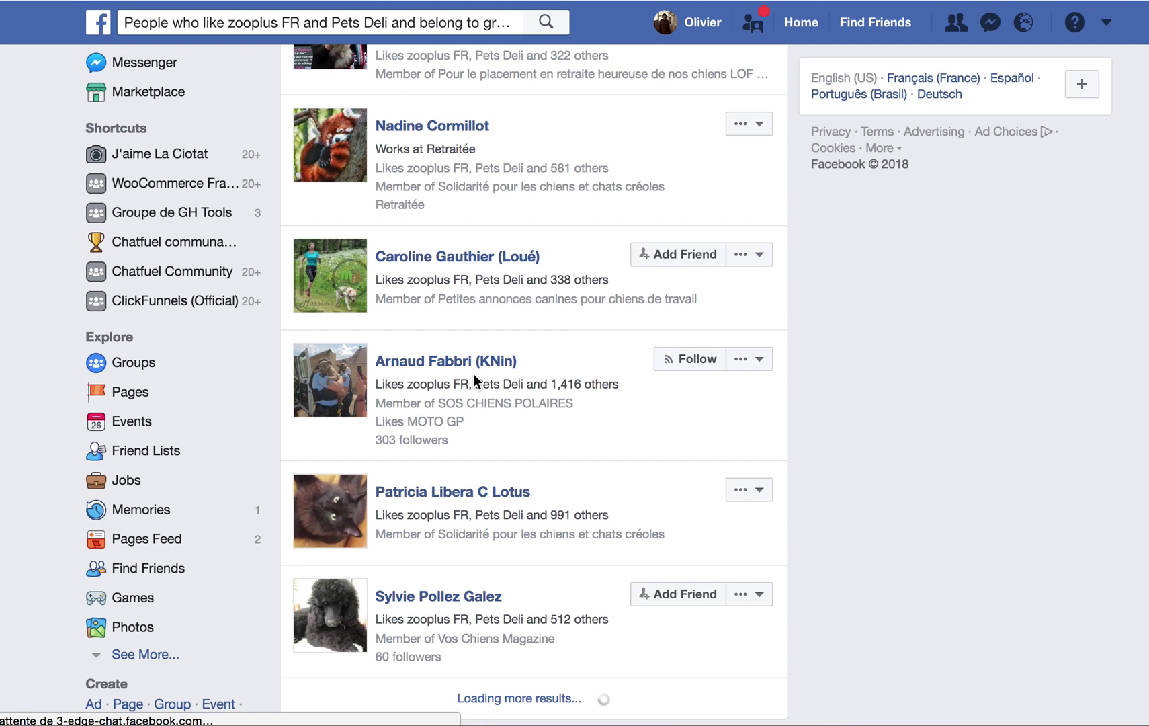
{"action": "scroll", "coordinate": [473, 373], "scroll_direction": "down", "scroll_amount": 4}
{"action": "scroll", "coordinate": [476, 382], "scroll_direction": "down", "scroll_amount": 10}
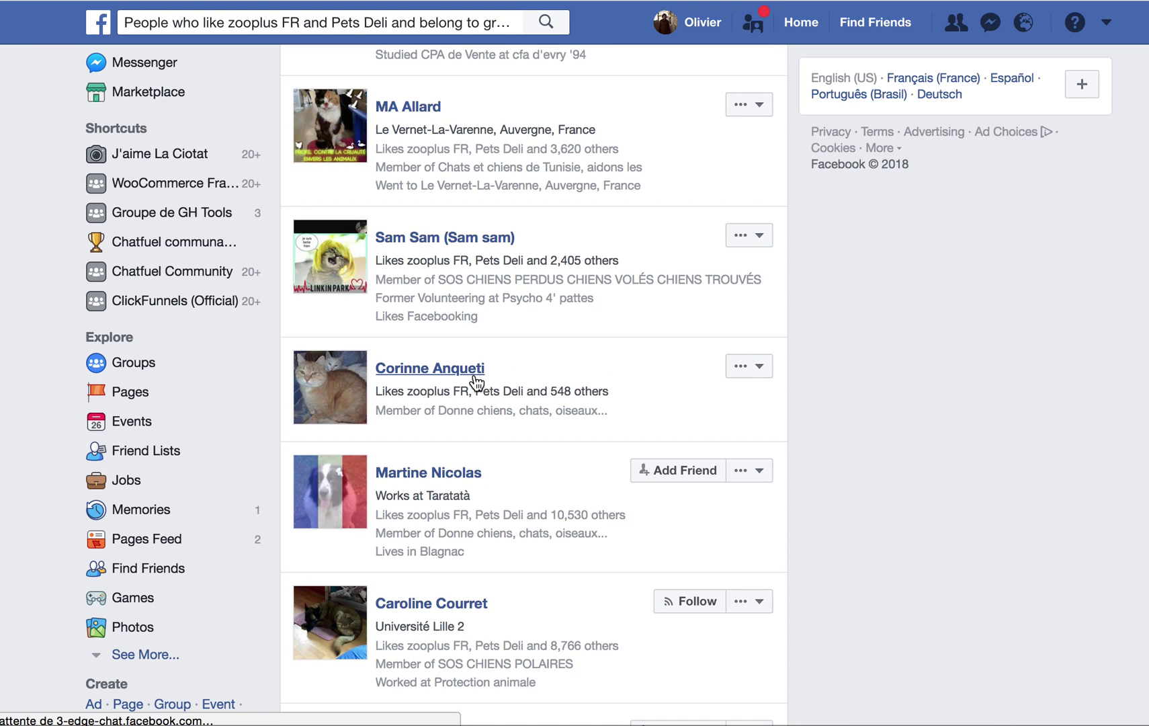
{"action": "scroll", "coordinate": [477, 382], "scroll_direction": "down", "scroll_amount": 8}
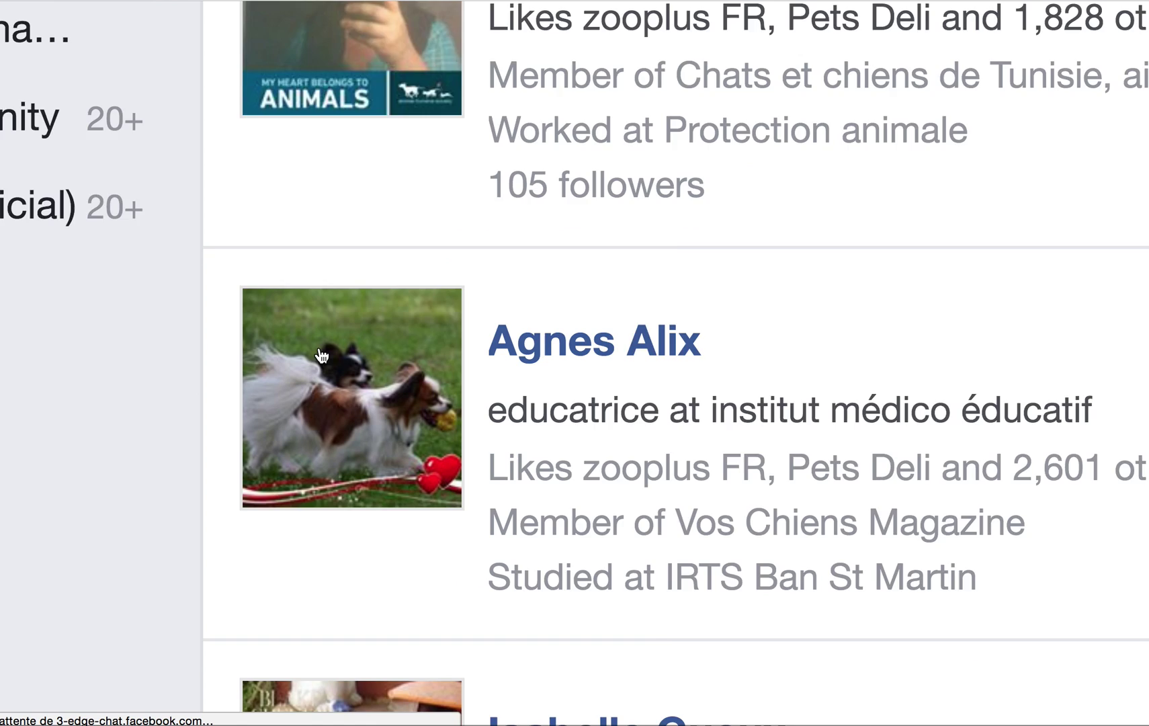
{"action": "scroll", "coordinate": [321, 355], "scroll_direction": "down", "scroll_amount": 3}
{"action": "scroll", "coordinate": [322, 355], "scroll_direction": "down", "scroll_amount": 3}
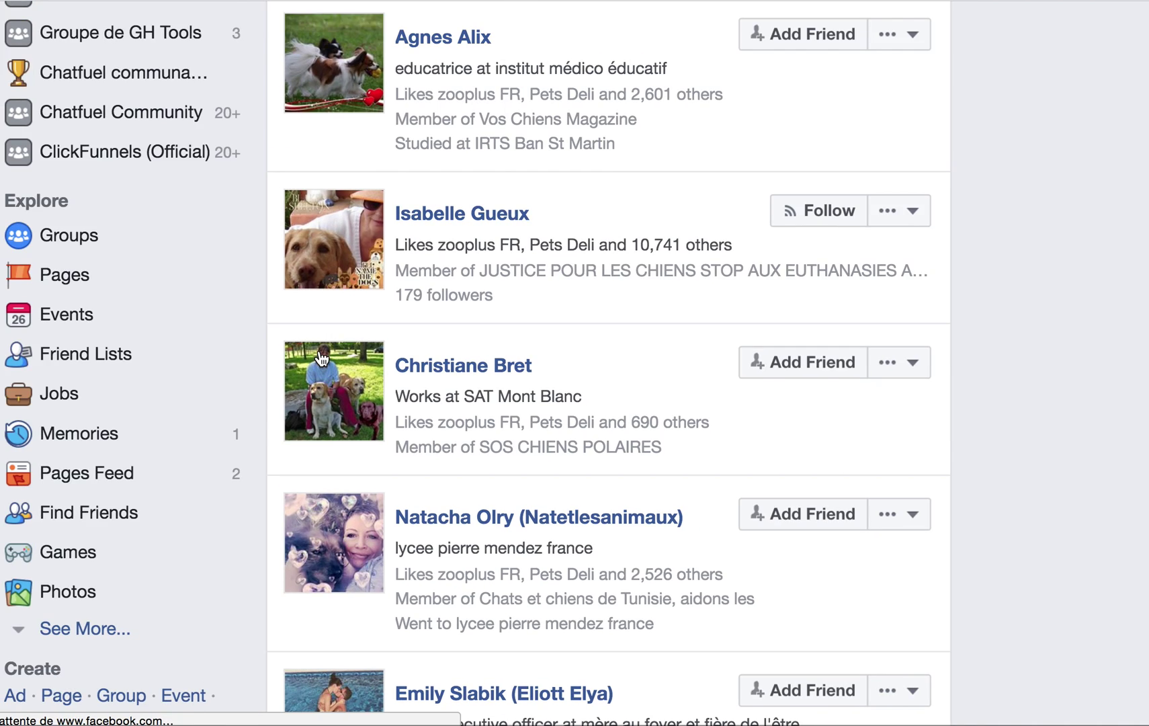
{"action": "scroll", "coordinate": [321, 357], "scroll_direction": "down", "scroll_amount": 5}
{"action": "scroll", "coordinate": [321, 357], "scroll_direction": "down", "scroll_amount": 10}
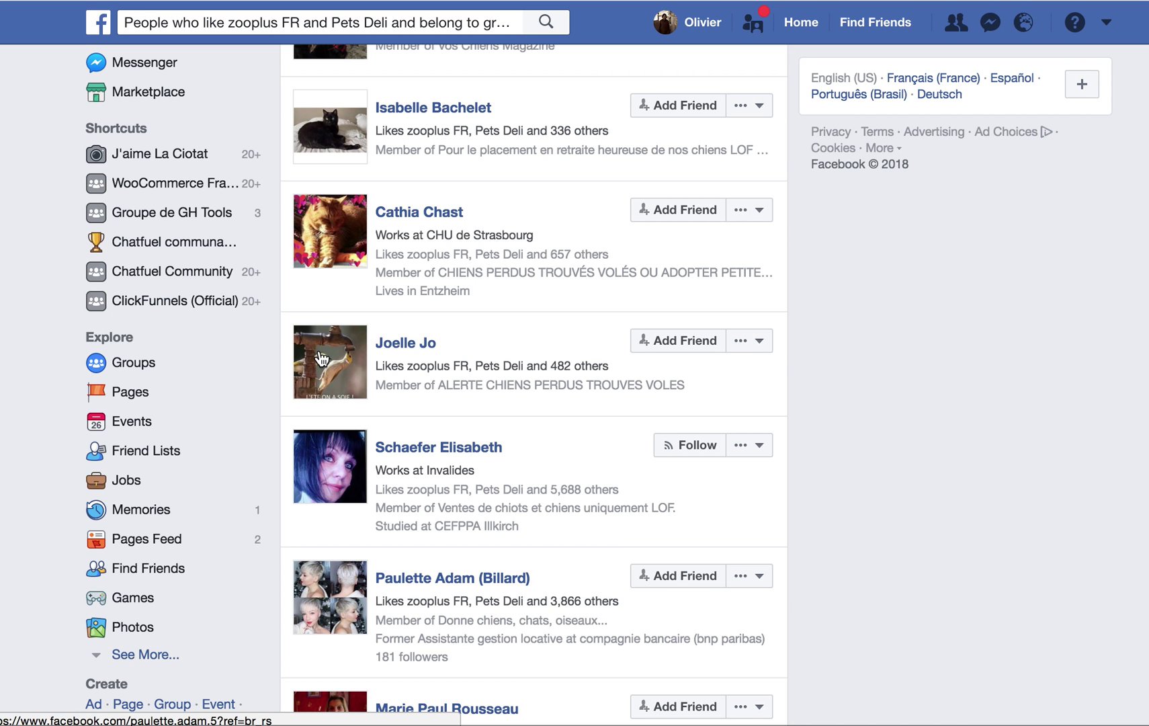
Open the profile of the person living in Tours who is a member of Vos Chiens Magazine
{"action": "scroll", "coordinate": [383, 458], "scroll_direction": "up", "scroll_amount": 5}
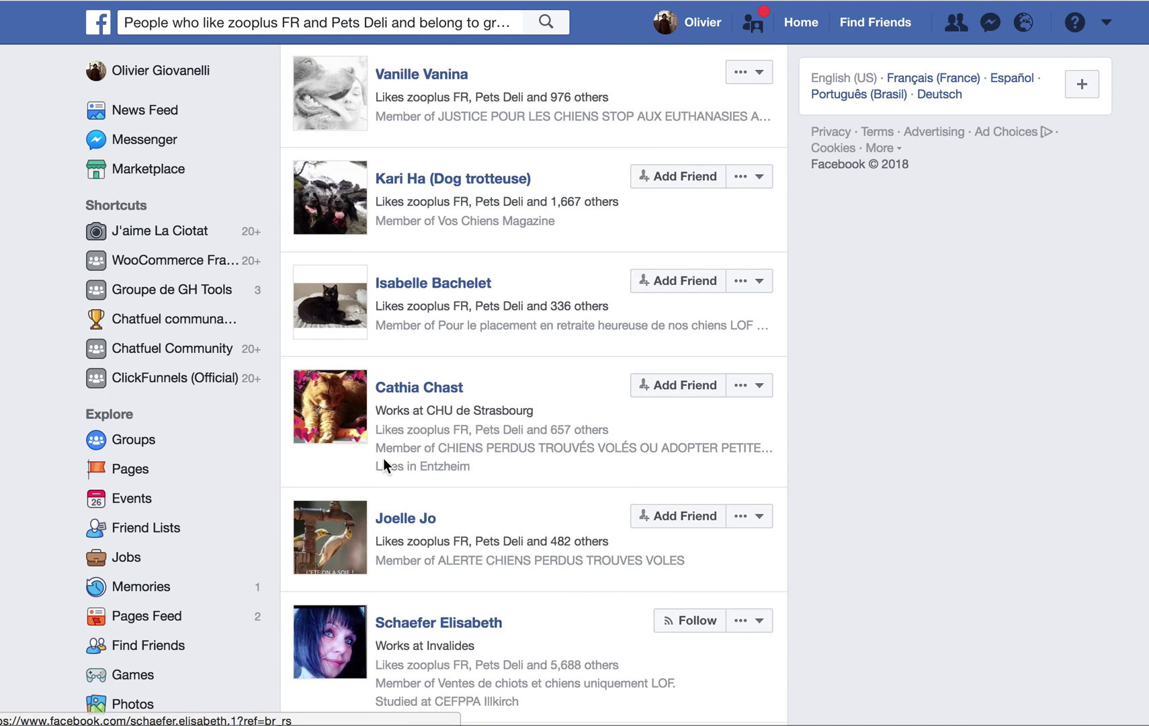
{"action": "scroll", "coordinate": [427, 282], "scroll_direction": "up", "scroll_amount": 2}
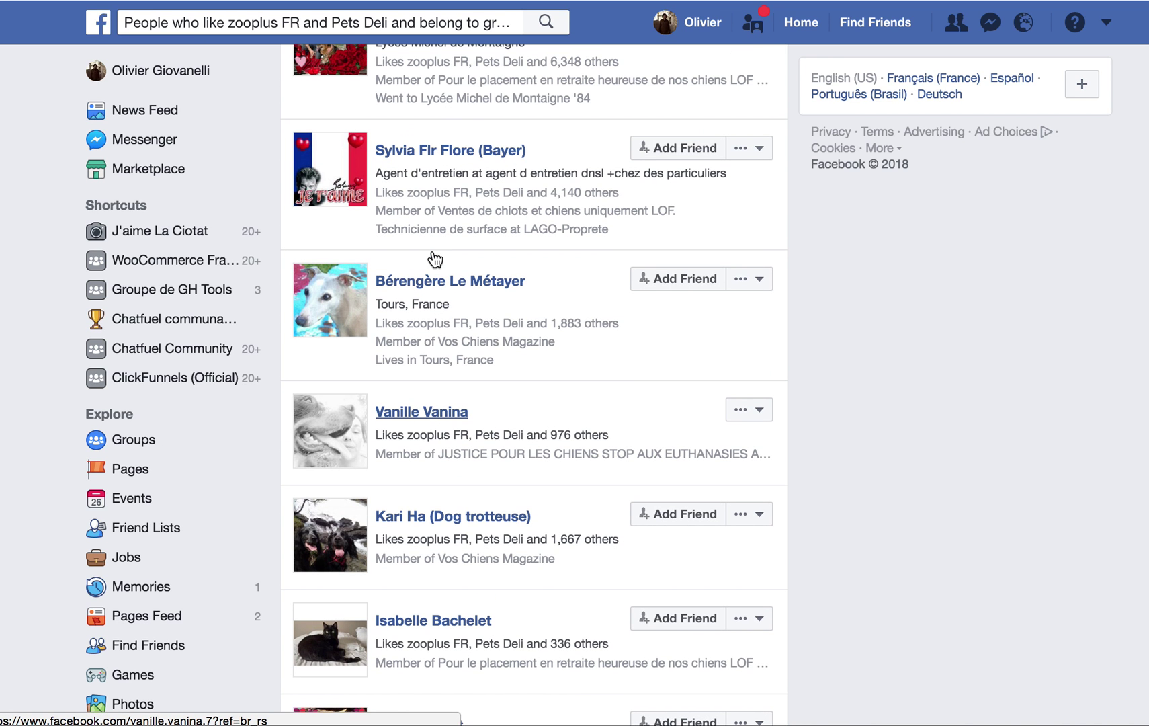
{"action": "left_click", "coordinate": [422, 293]}
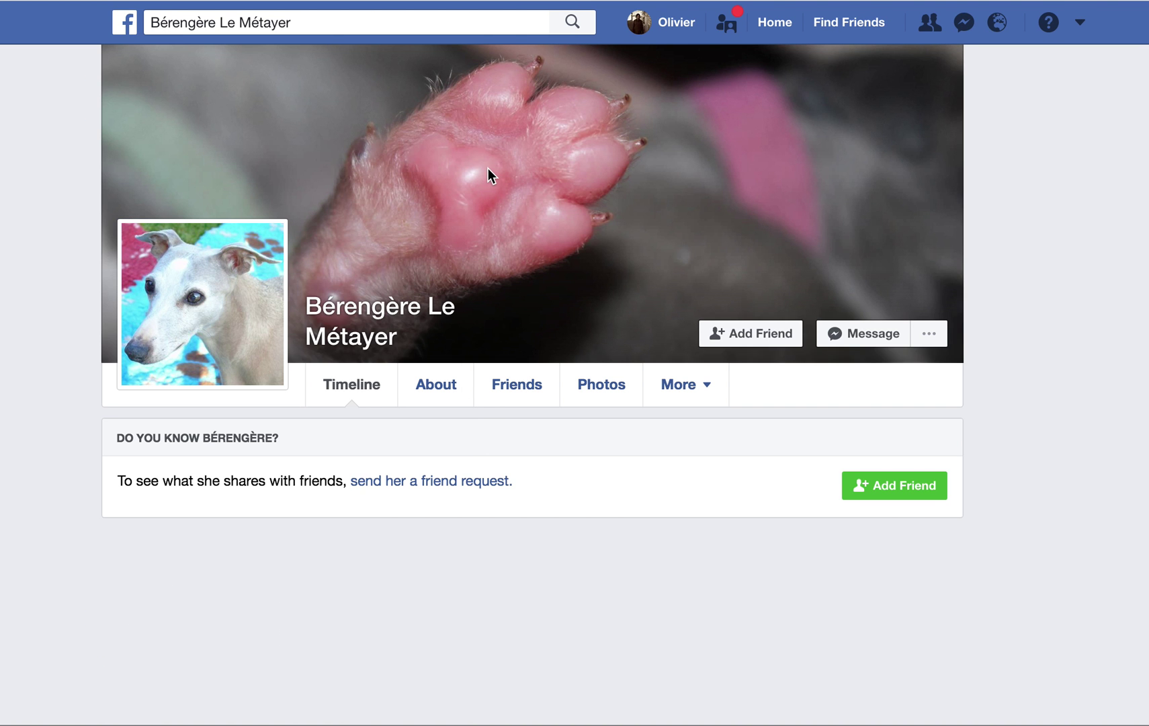
Examine the open profile's intro, dog-related posts, photos, friends and comments, and return to the Je Suis Suivi search form
{"action": "scroll", "coordinate": [503, 345], "scroll_direction": "down", "scroll_amount": 8}
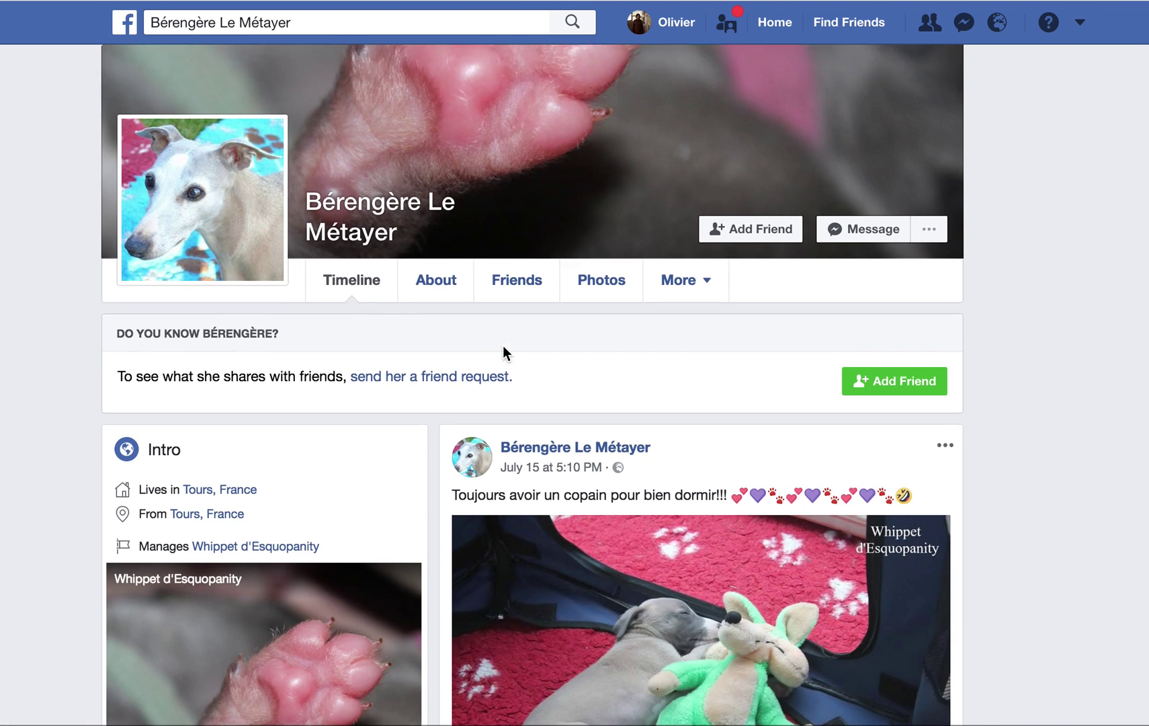
{"action": "scroll", "coordinate": [506, 338], "scroll_direction": "up", "scroll_amount": 1}
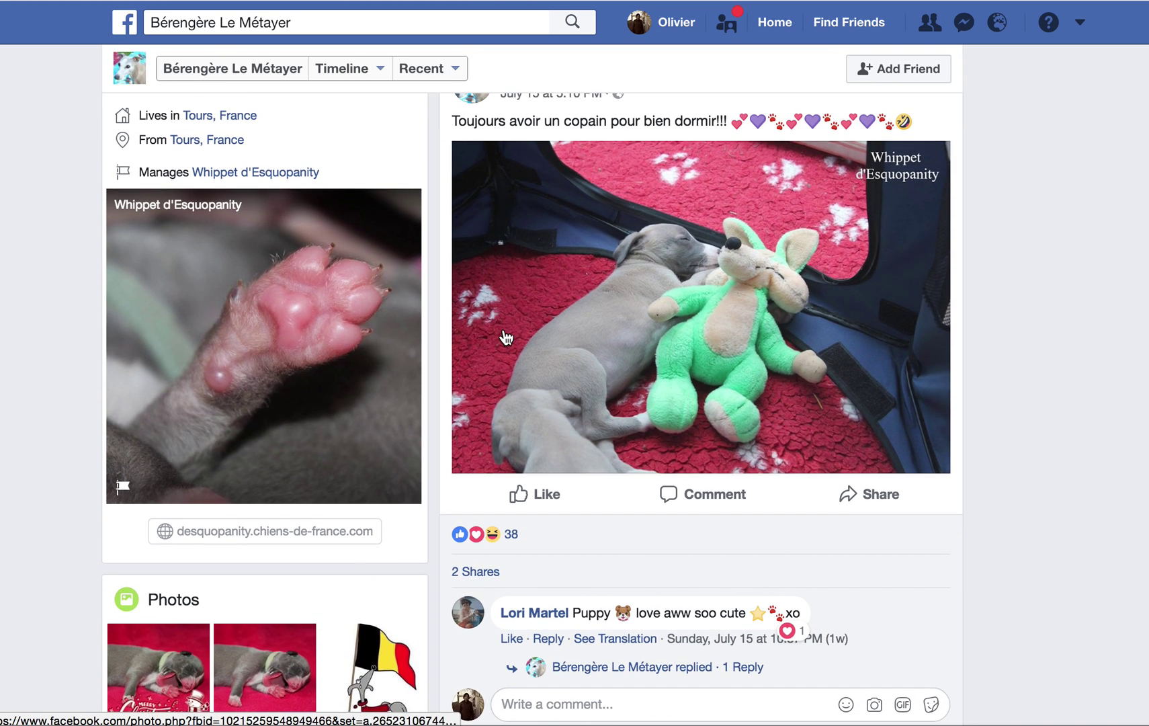
{"action": "scroll", "coordinate": [723, 295], "scroll_direction": "up", "scroll_amount": 1}
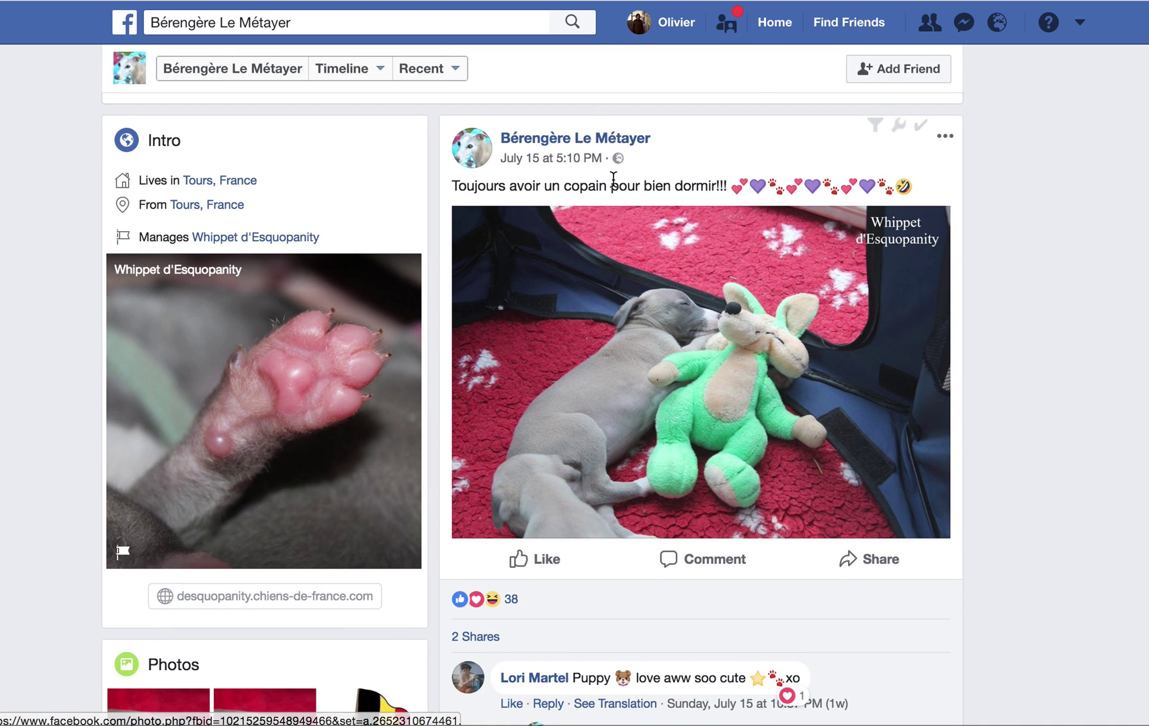
{"action": "scroll", "coordinate": [739, 378], "scroll_direction": "down", "scroll_amount": 5}
{"action": "scroll", "coordinate": [739, 378], "scroll_direction": "down", "scroll_amount": 10}
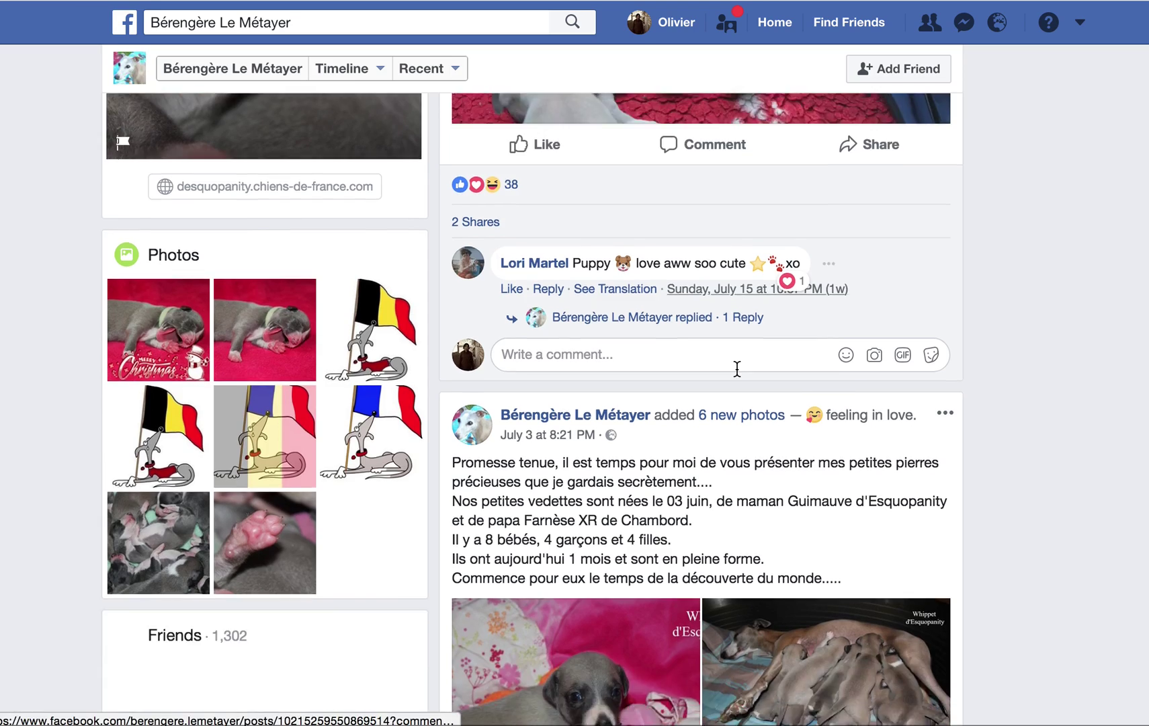
{"action": "scroll", "coordinate": [737, 370], "scroll_direction": "down", "scroll_amount": 4}
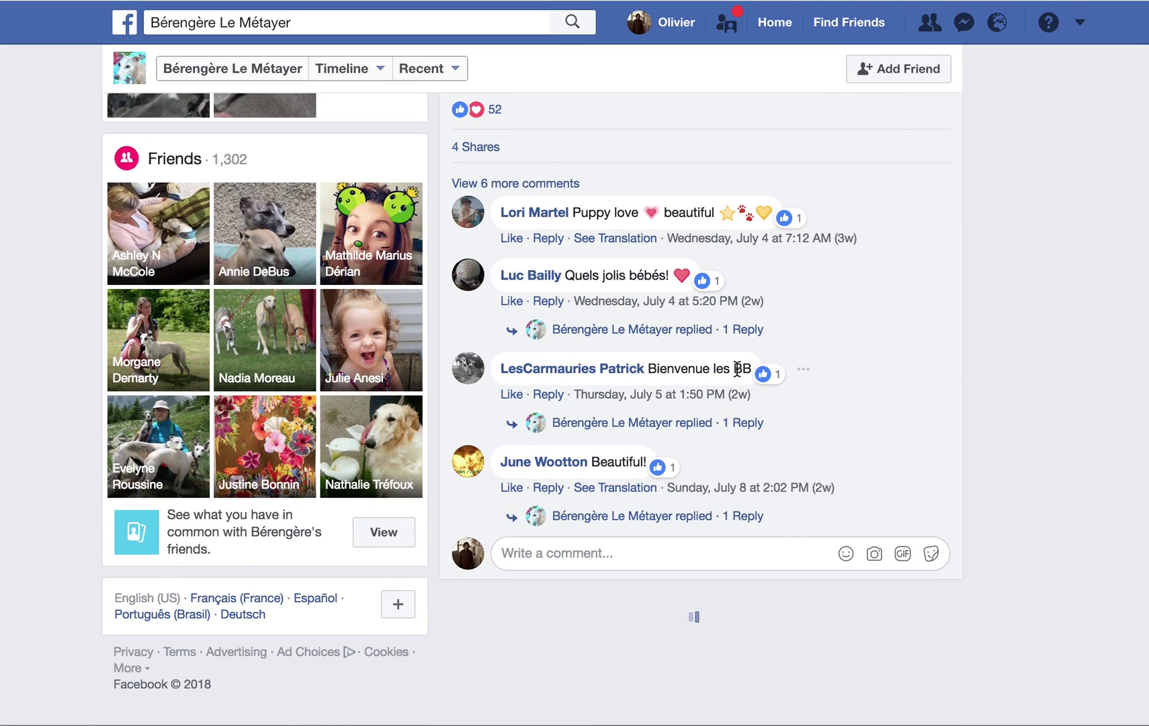
{"action": "scroll", "coordinate": [696, 301], "scroll_direction": "up", "scroll_amount": 20}
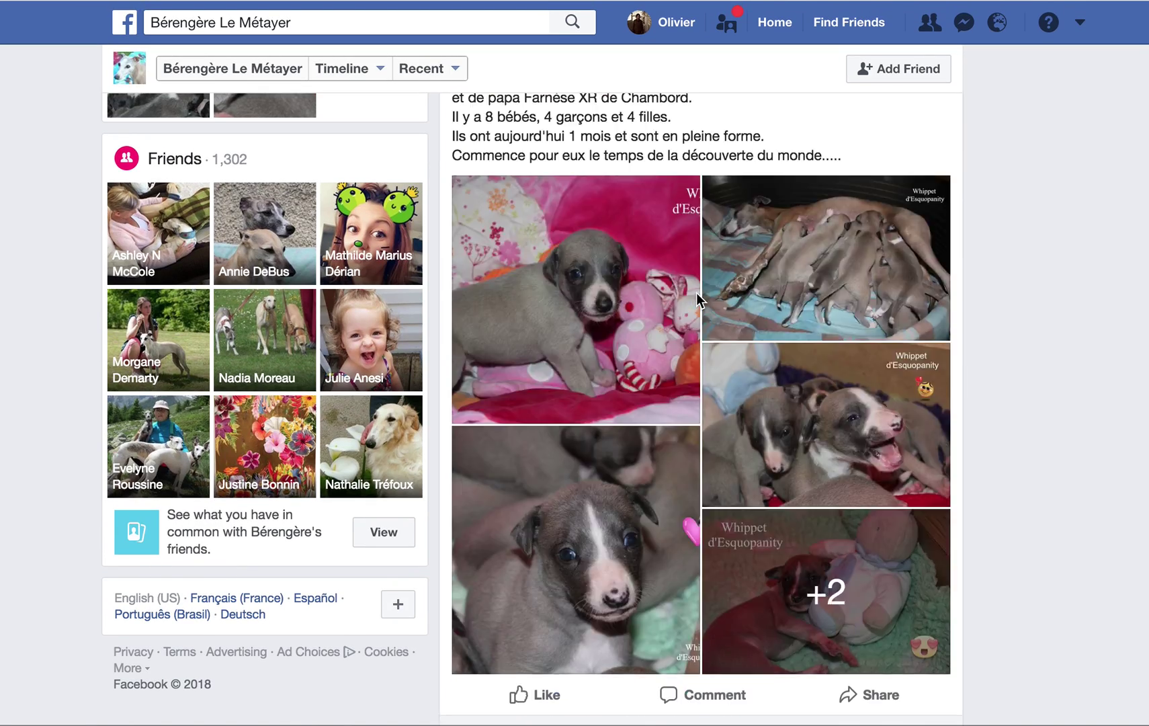
{"action": "scroll", "coordinate": [695, 301], "scroll_direction": "down", "scroll_amount": 14}
{"action": "scroll", "coordinate": [699, 302], "scroll_direction": "down", "scroll_amount": 6}
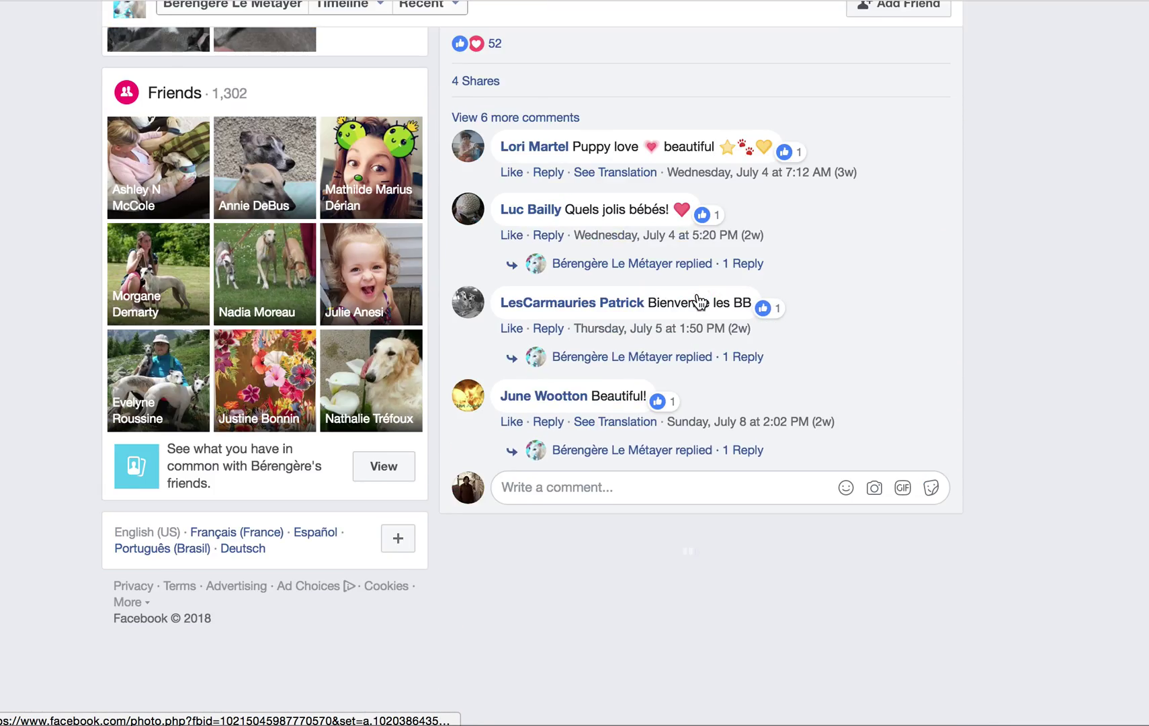
{"action": "scroll", "coordinate": [699, 302], "scroll_direction": "up", "scroll_amount": 20}
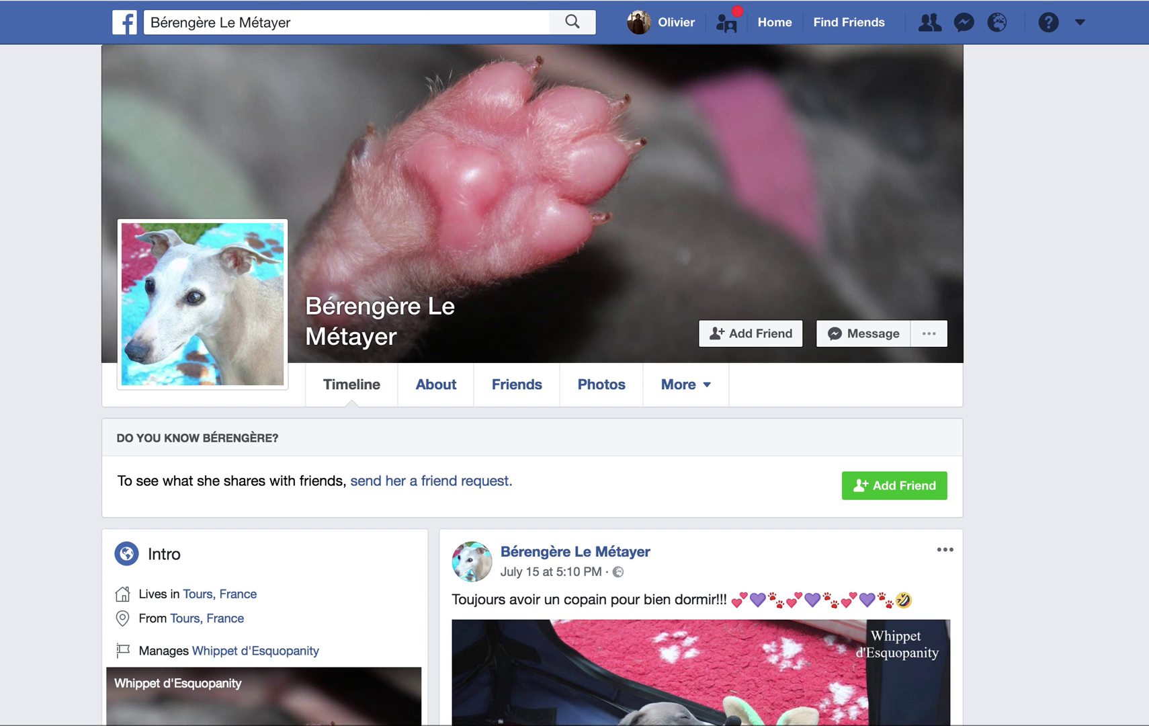
{"action": "left_click", "coordinate": [96, 0]}
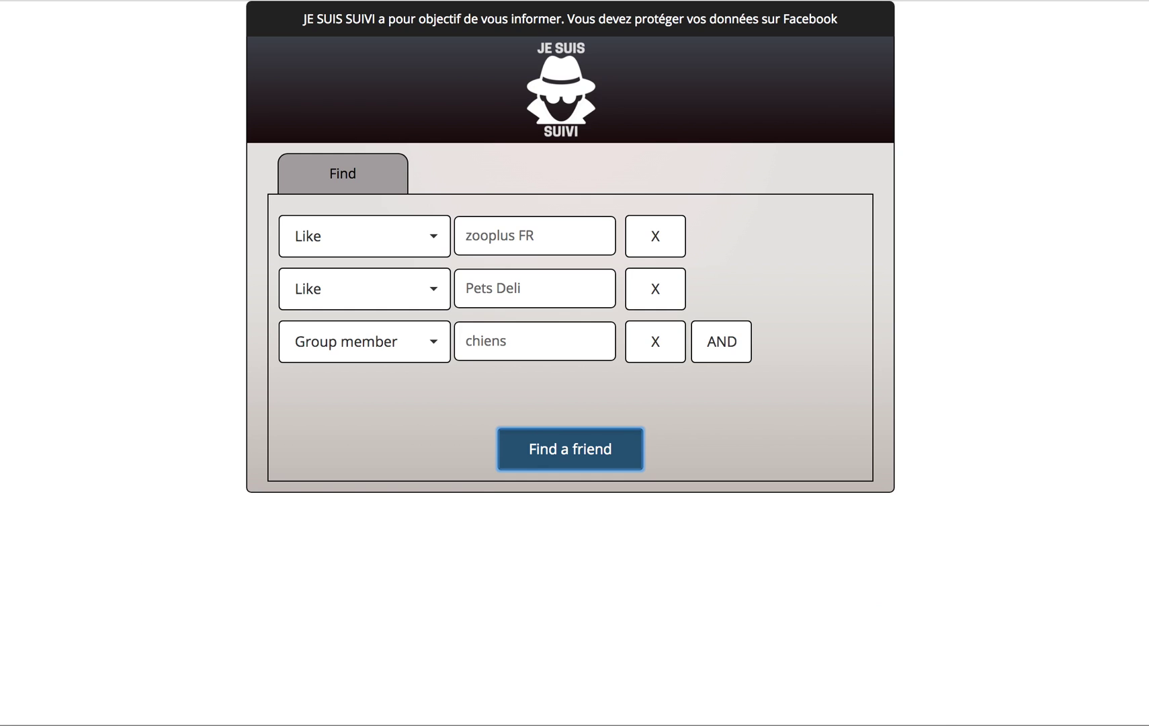